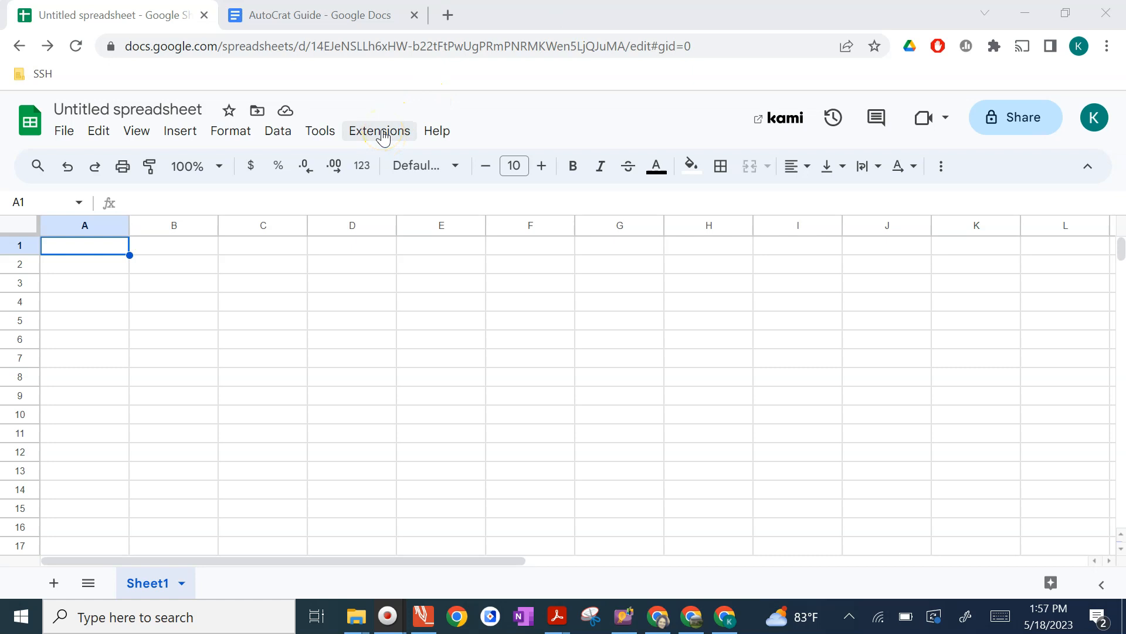
Search the Google Workspace Marketplace add-ons for Autocrat and open its listing.
left_click(382, 136)
mouse_move(392, 167)
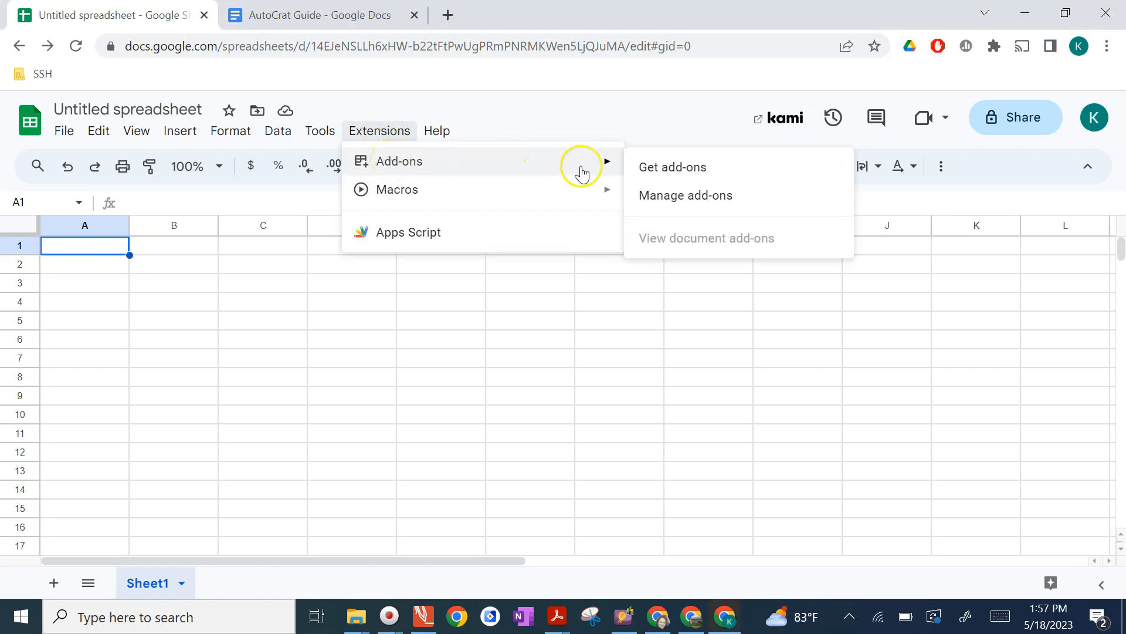
left_click(661, 169)
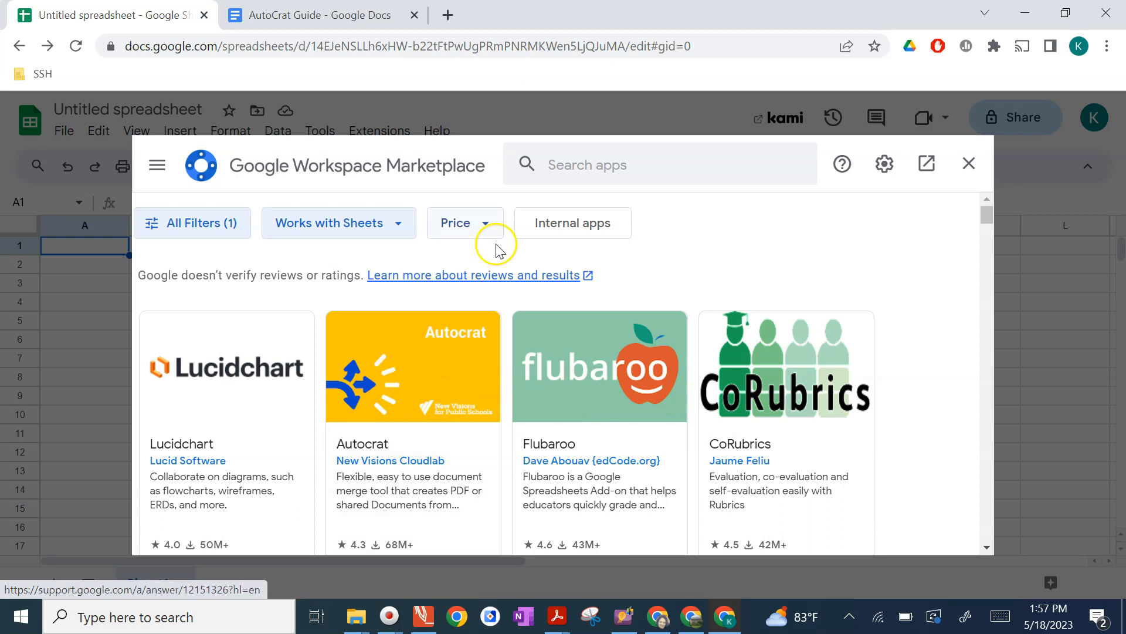
left_click(558, 161)
type("A")
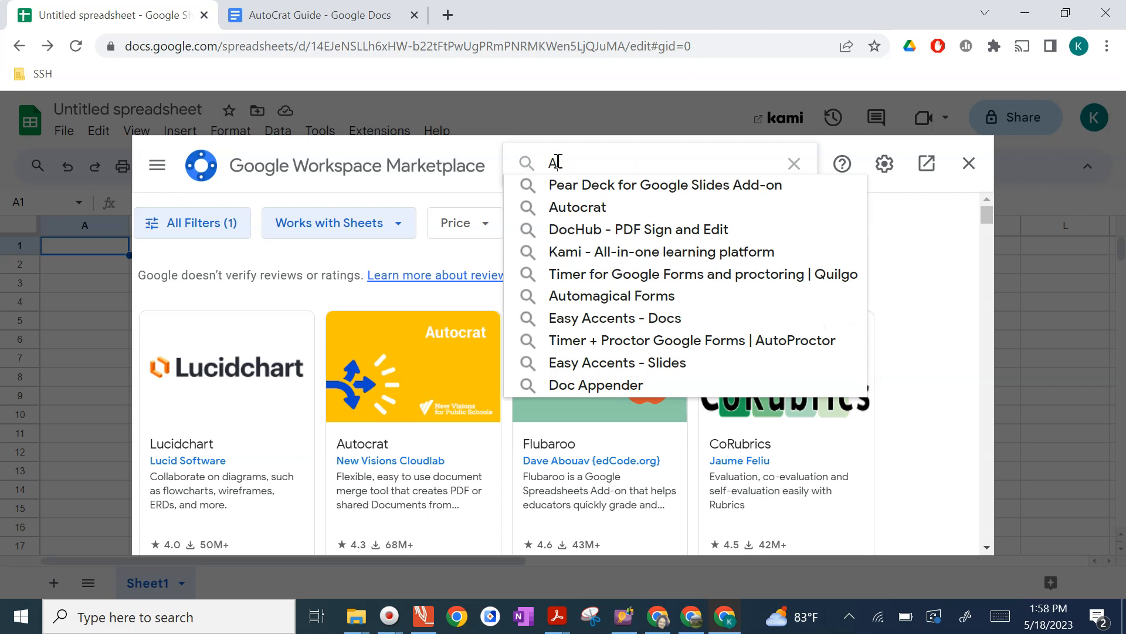
type("utocra")
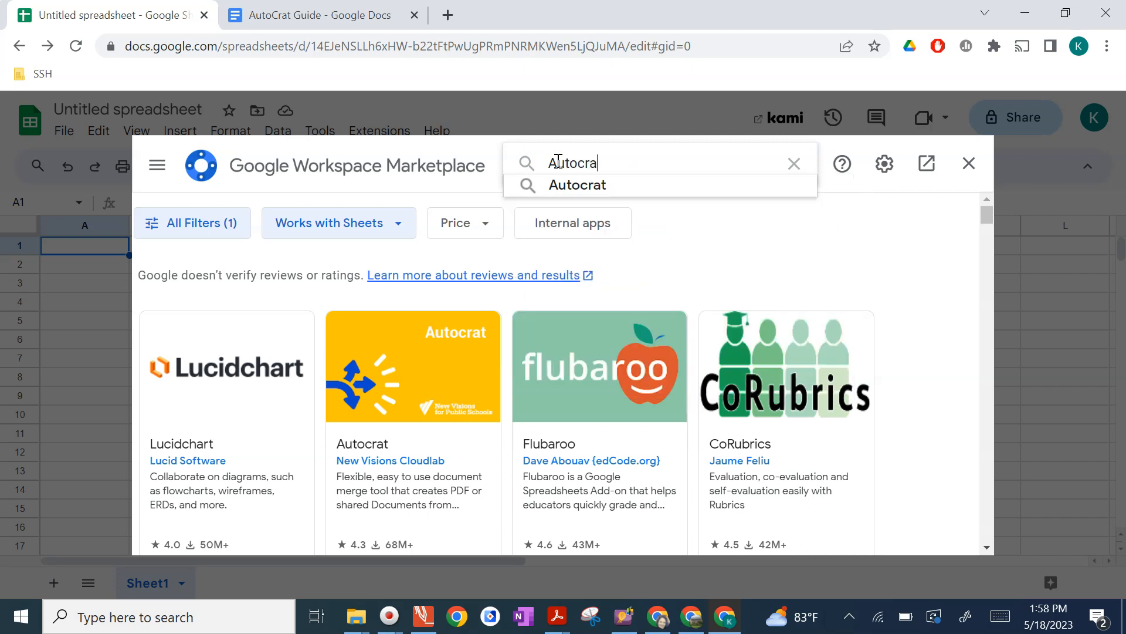
key("Return")
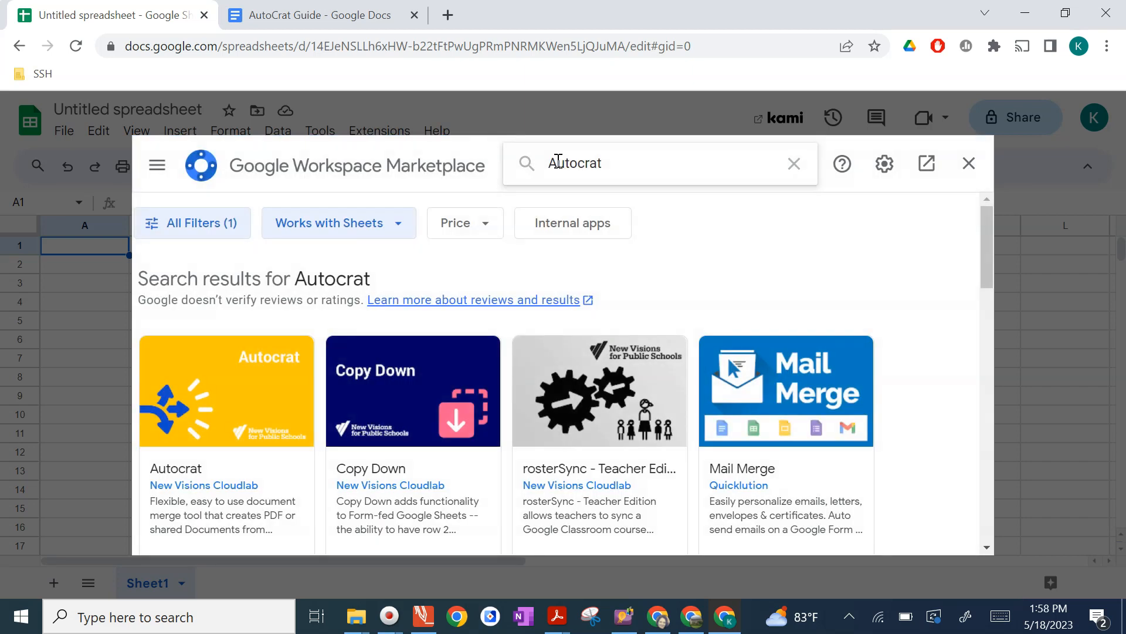
left_click(251, 373)
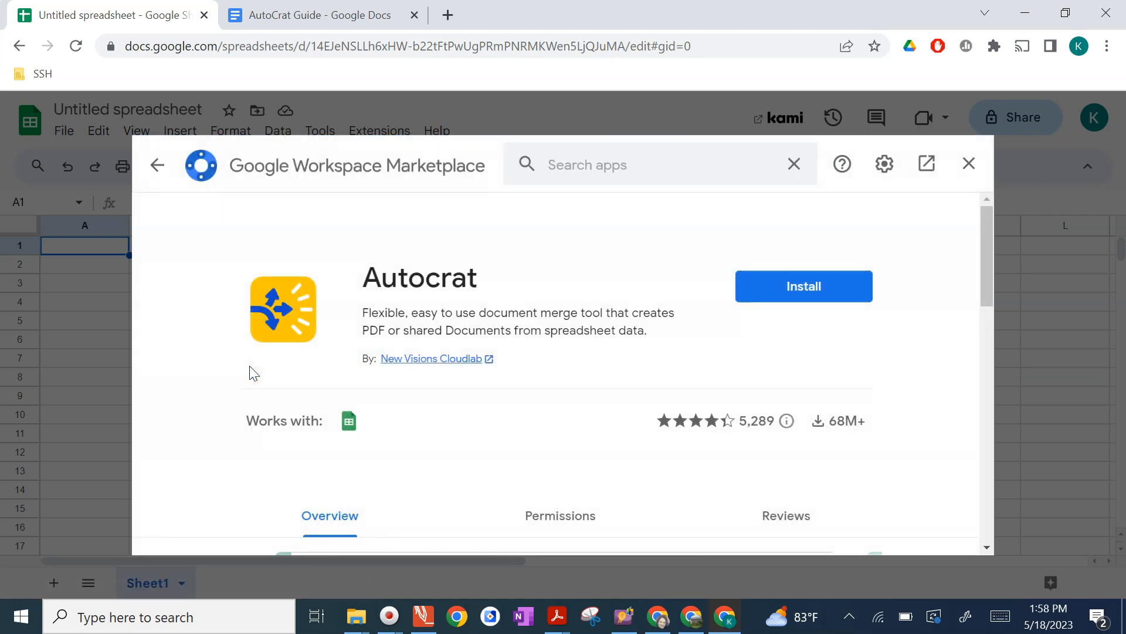
Start installing the Autocrat add-on and choose the Google account to use for it.
left_click(767, 296)
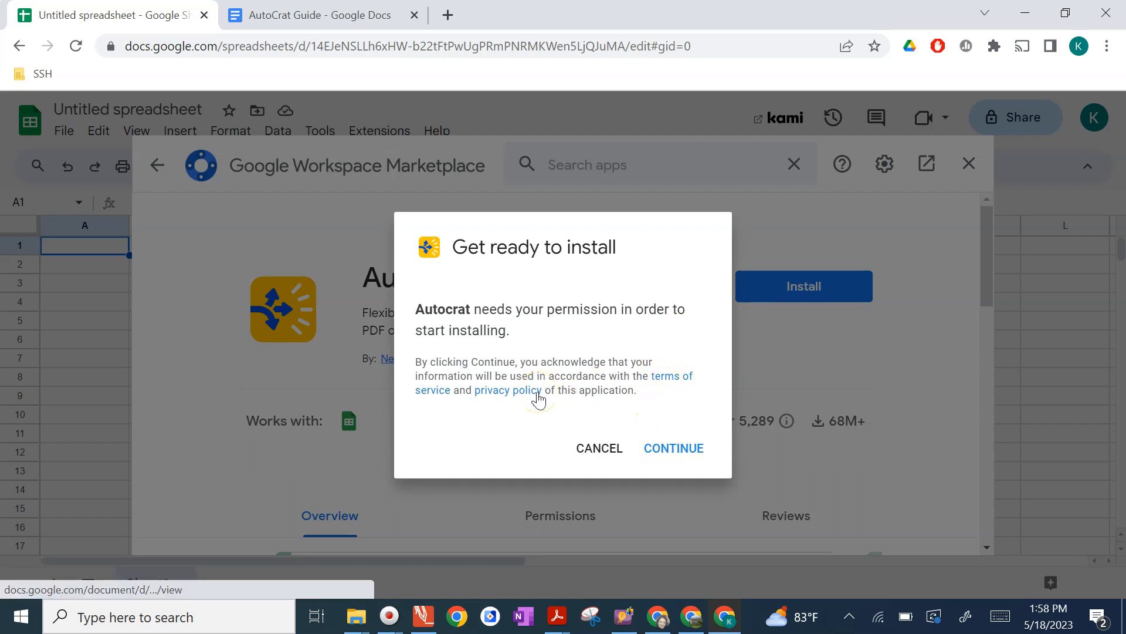
left_click(672, 451)
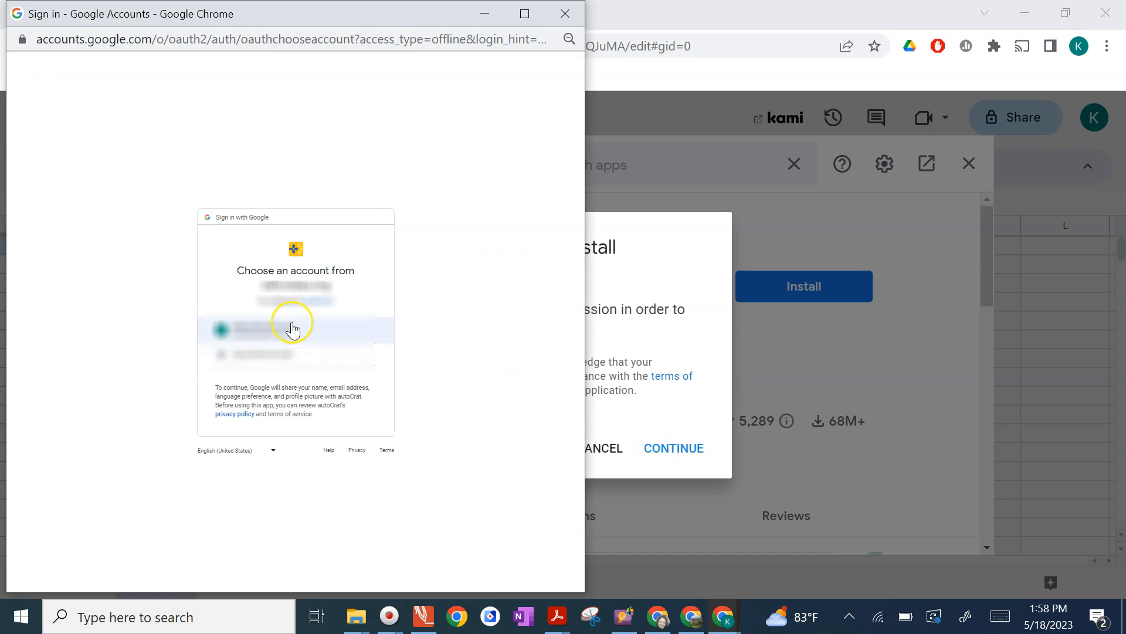
left_click(286, 334)
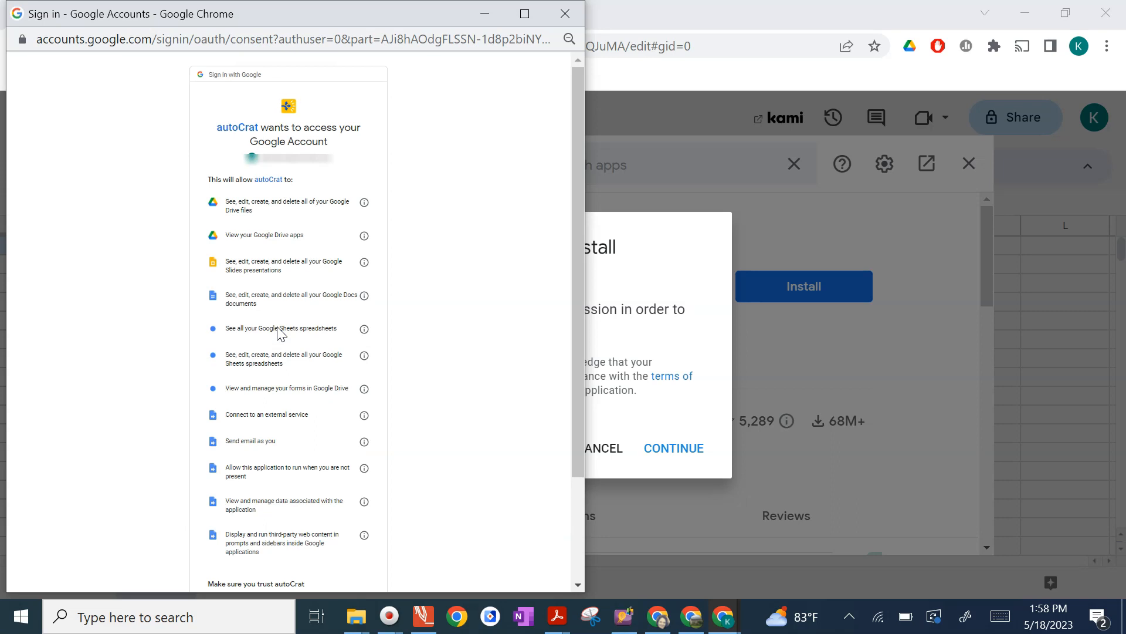
Review the access permissions that autoCrat requests for the Google account and allow them.
scroll(281, 332, "down", 2)
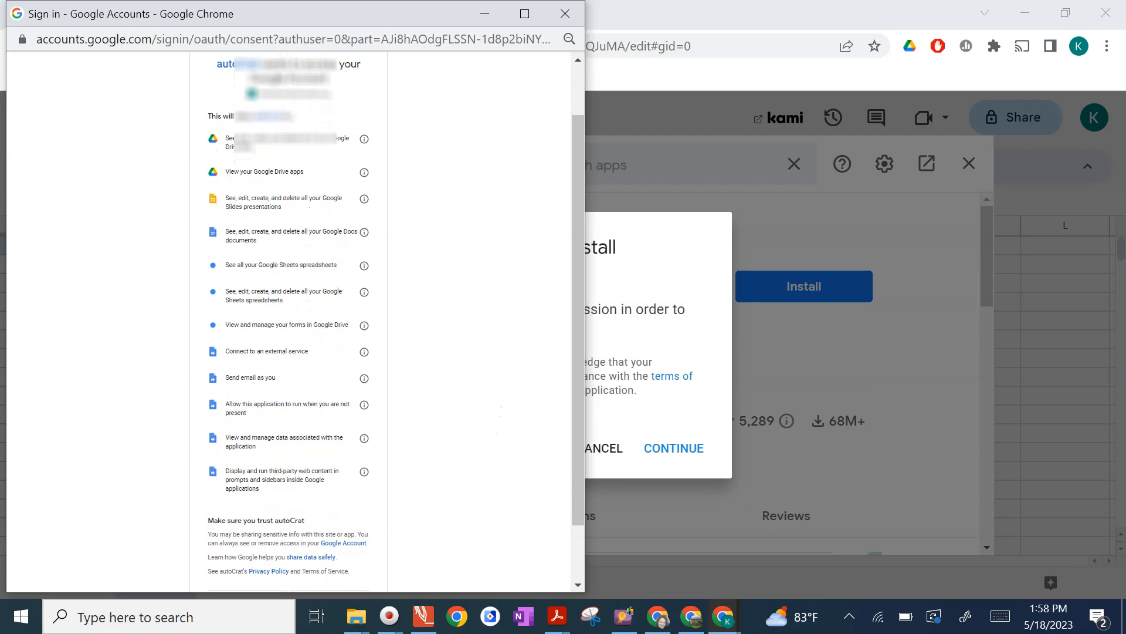
scroll(501, 395, "down", 1)
scroll(502, 394, "down", 2)
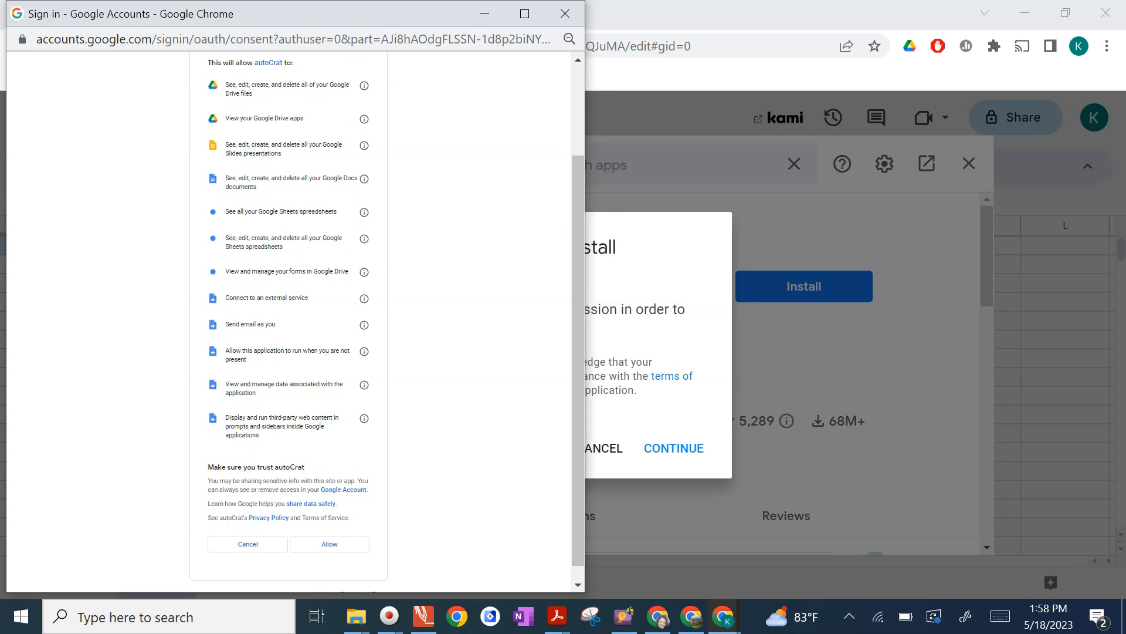
scroll(518, 416, "down", 1)
scroll(518, 416, "up", 3)
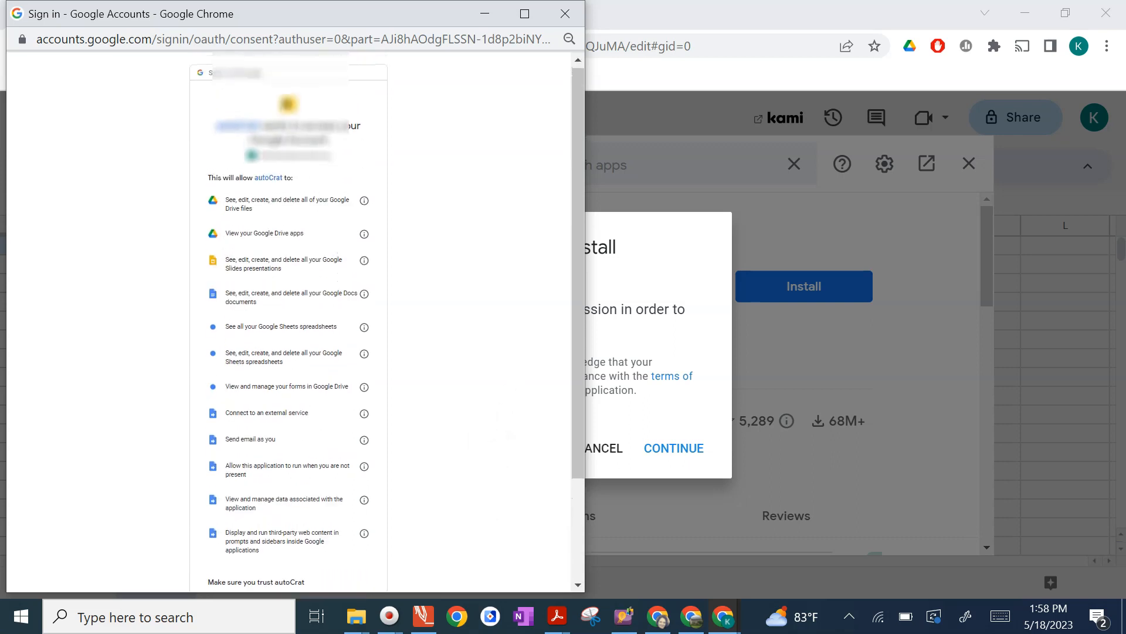
scroll(493, 415, "down", 1)
scroll(493, 415, "down", 3)
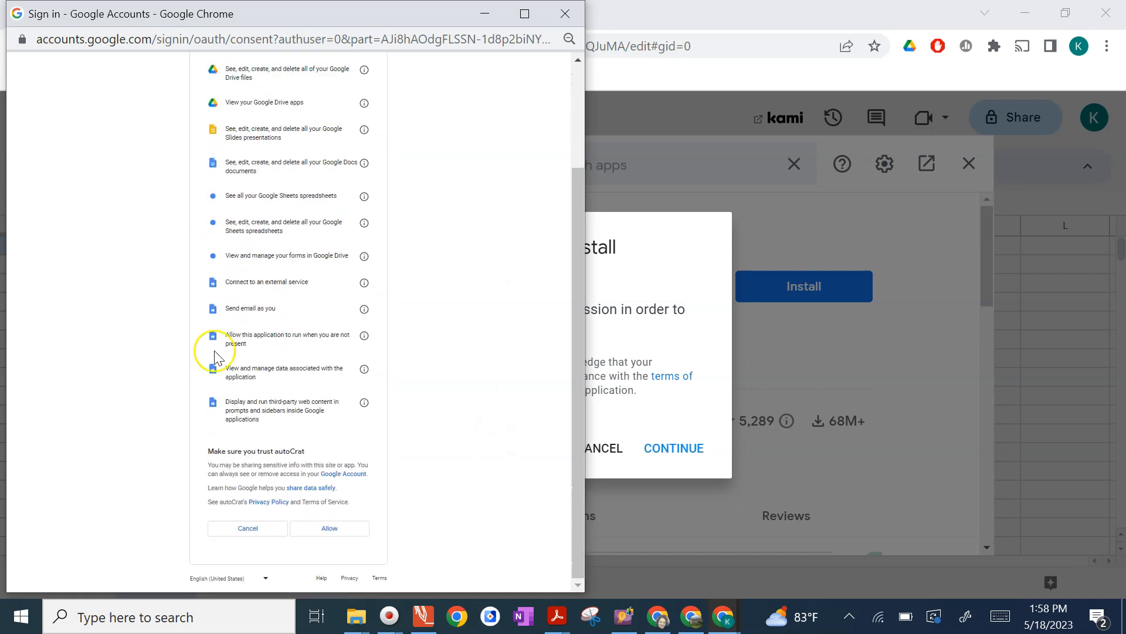
left_click(306, 530)
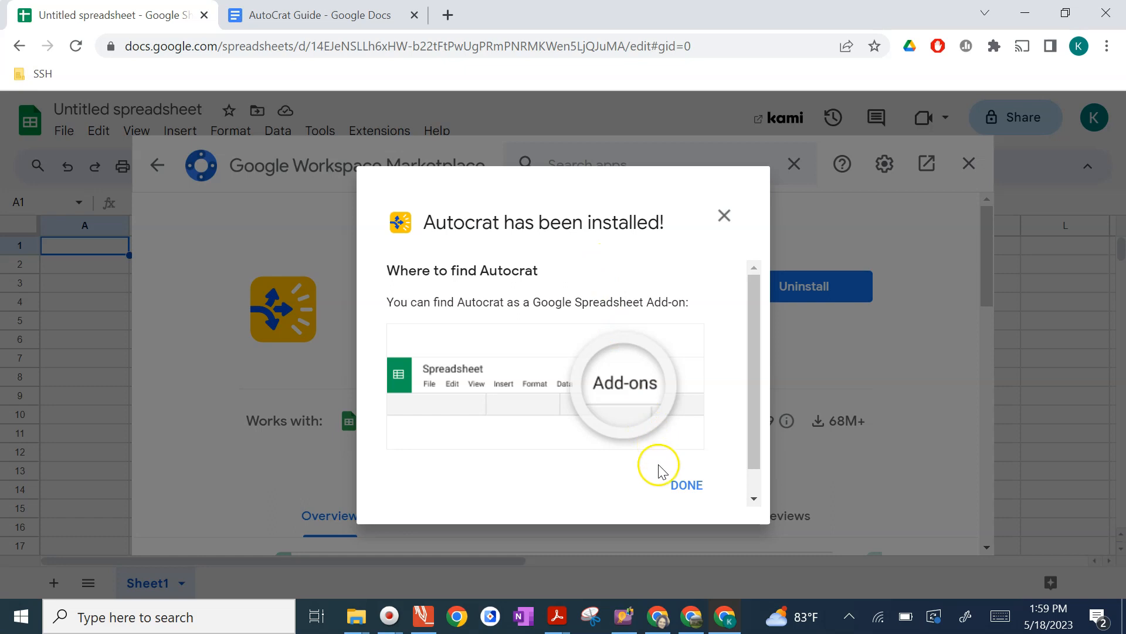
Finish the installation, close the marketplace, and check for Autocrat among the spreadsheet's extensions.
left_click(683, 485)
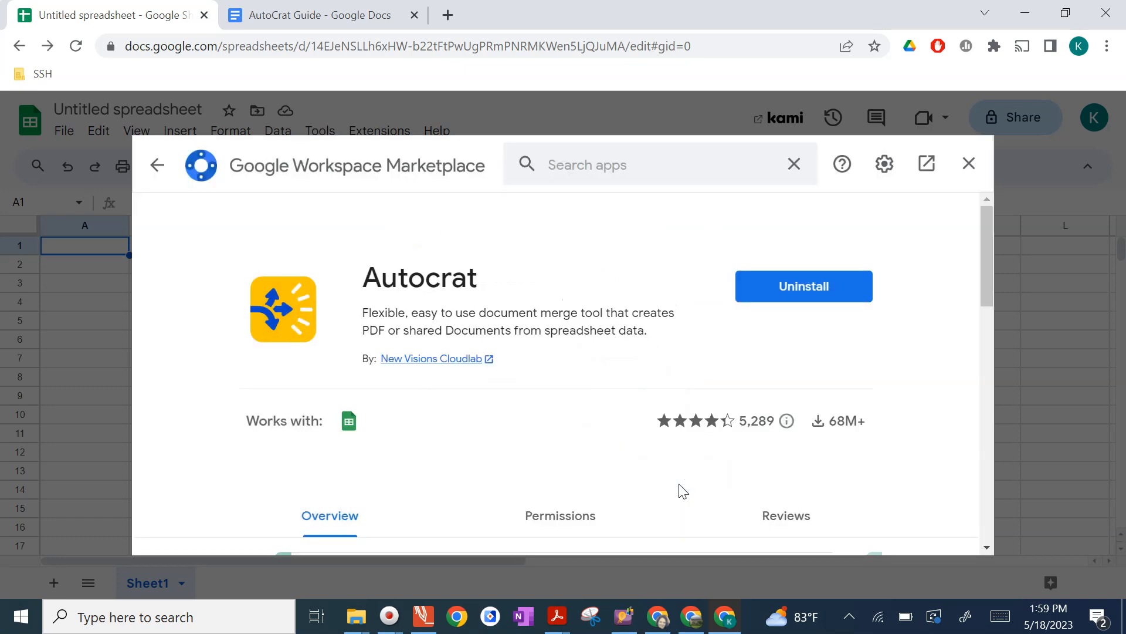
left_click(969, 167)
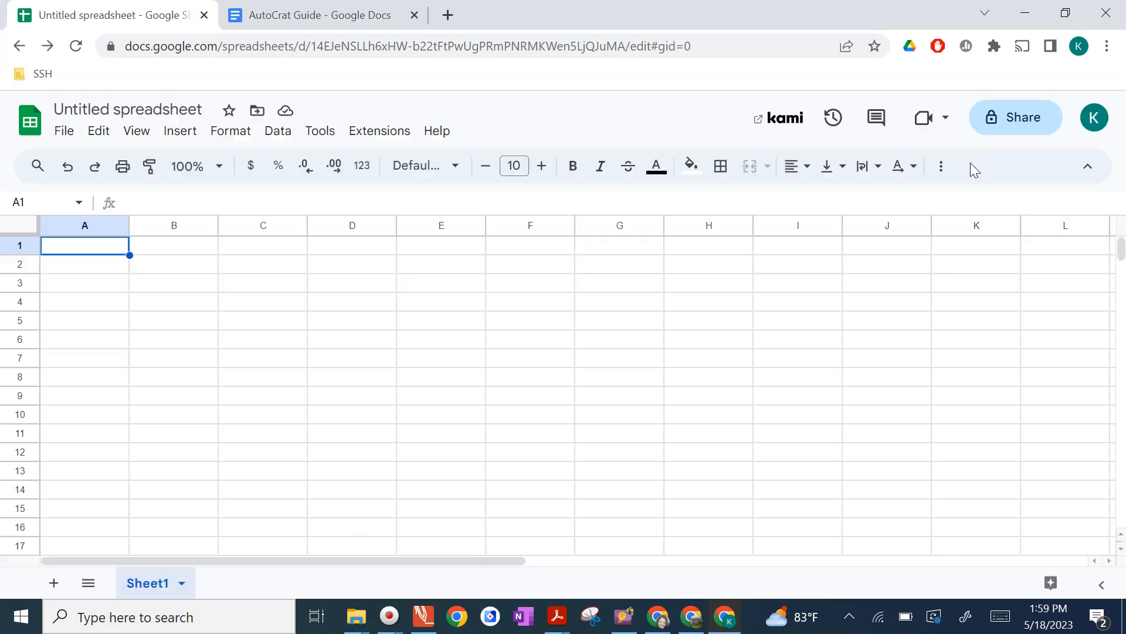
left_click(393, 132)
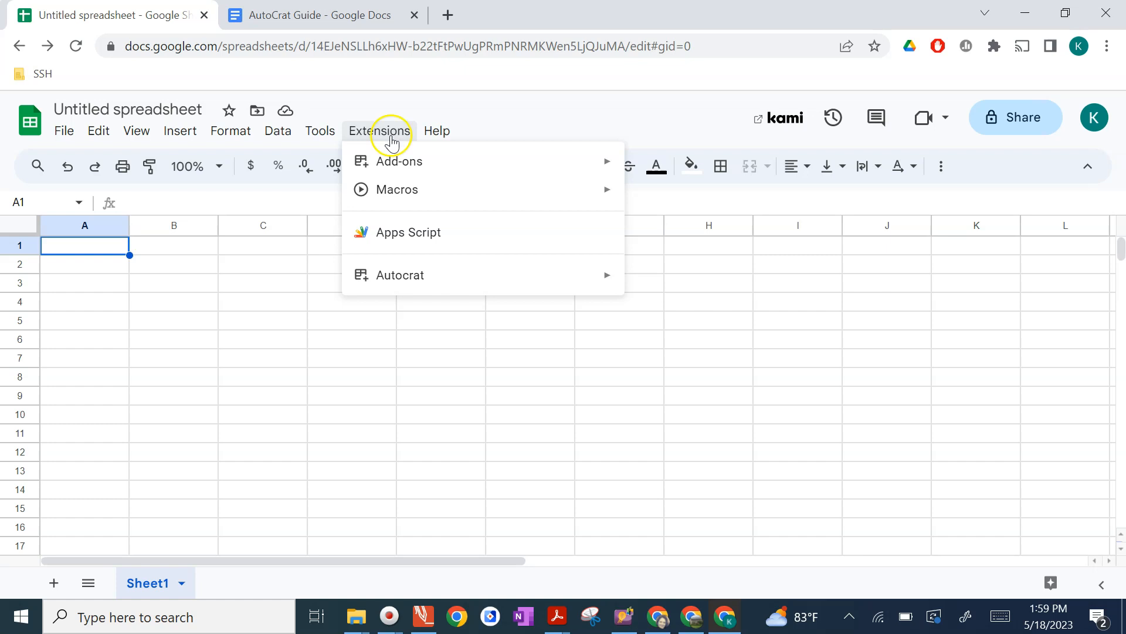
mouse_move(389, 273)
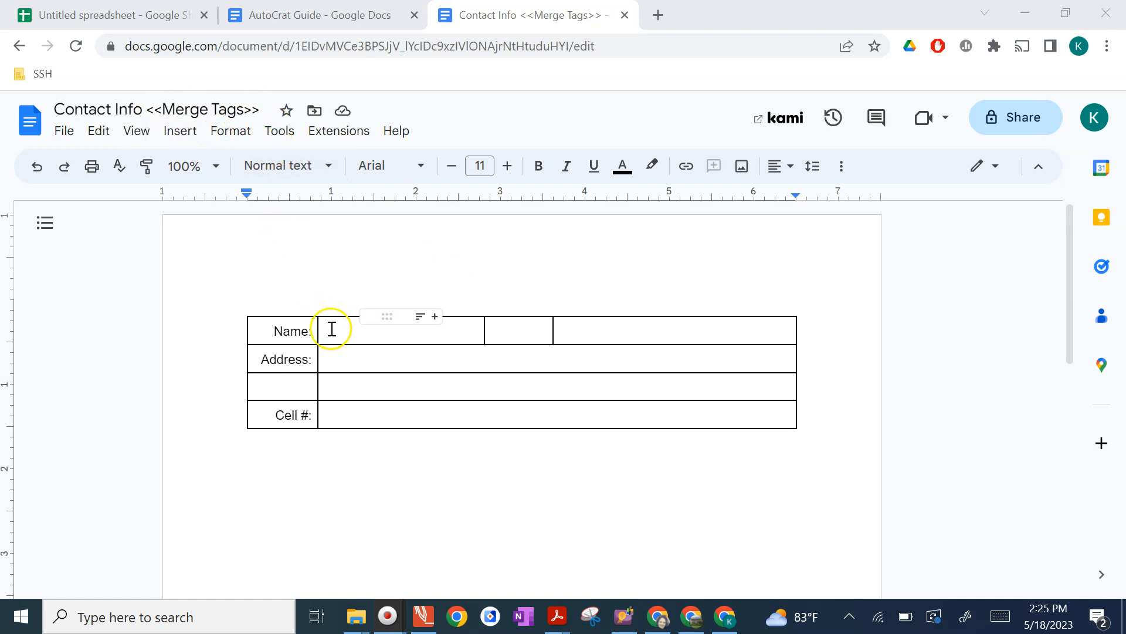
In the Contact Info <<Merge Tags>> document, enter the merge tags <<First Name>> and <<MI>> in the first two cells beside Name.
double_click(332, 329)
left_click(332, 329)
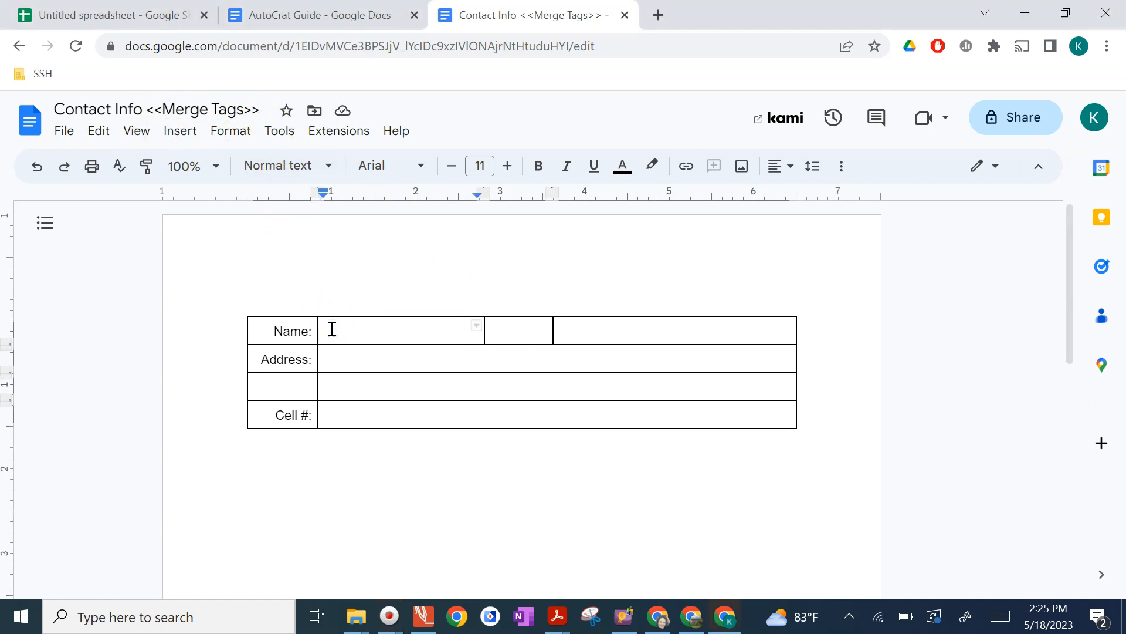
type("<<First")
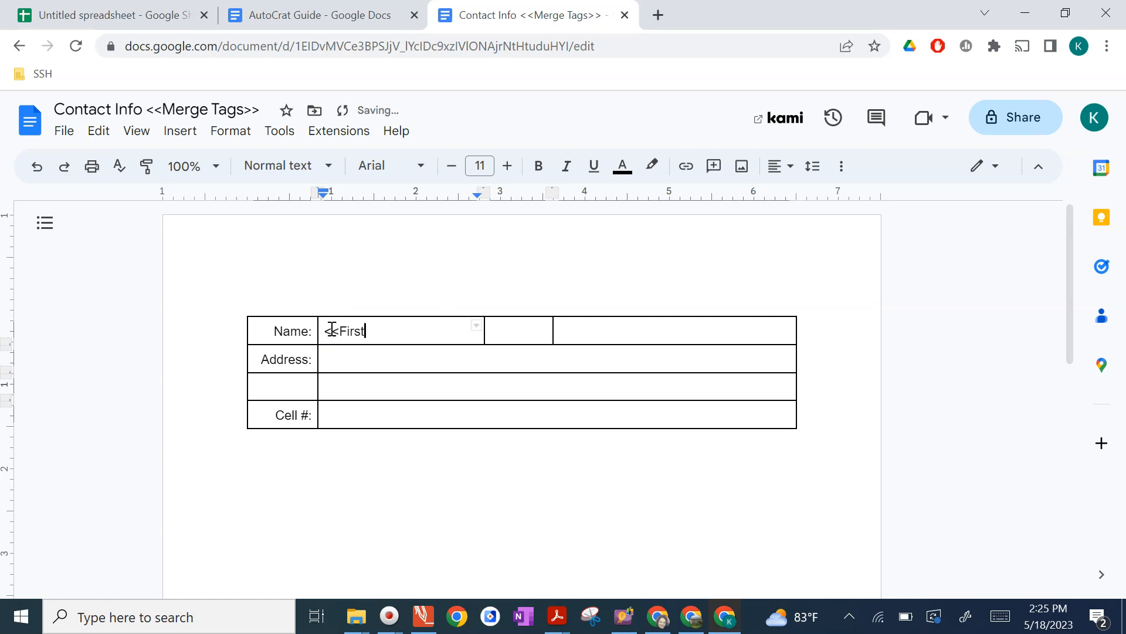
type(" Name>>")
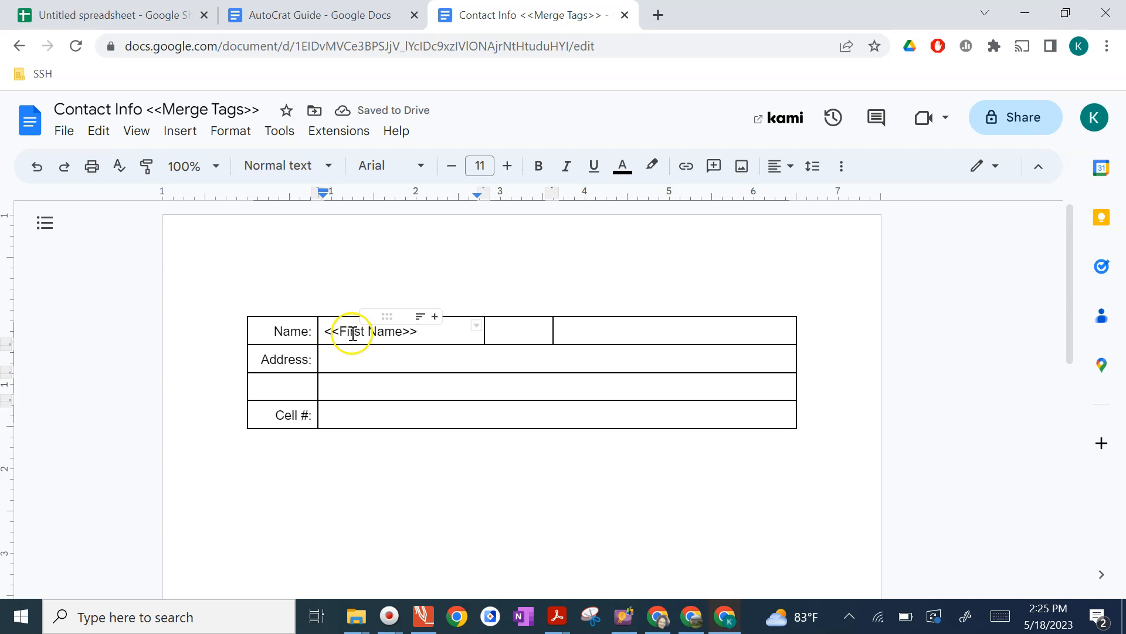
left_click(498, 334)
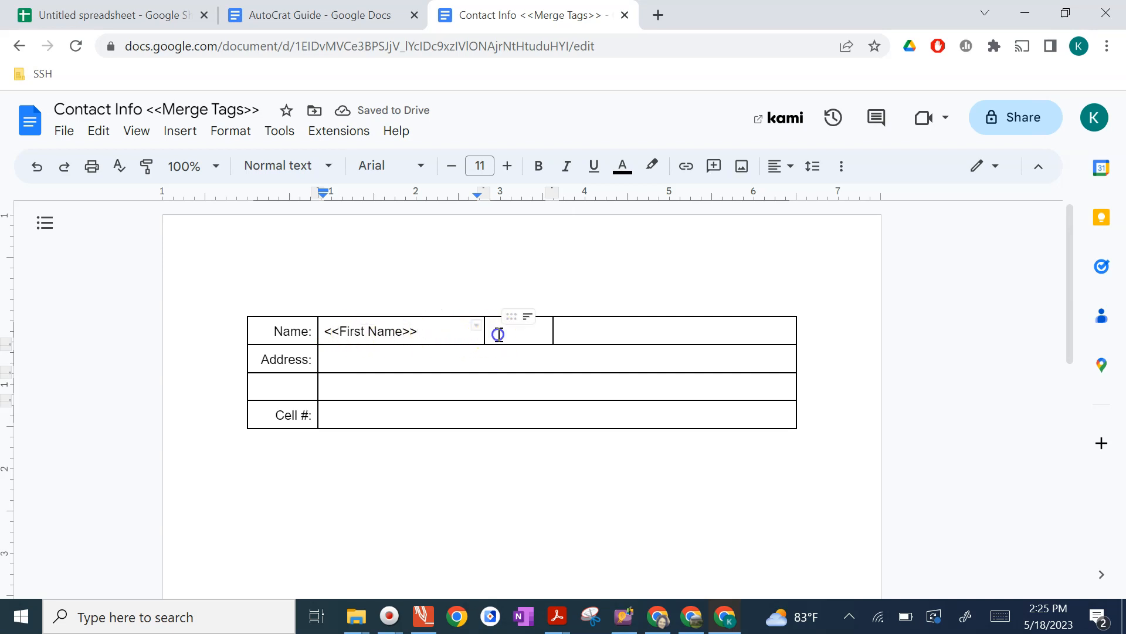
type("<<MI>>")
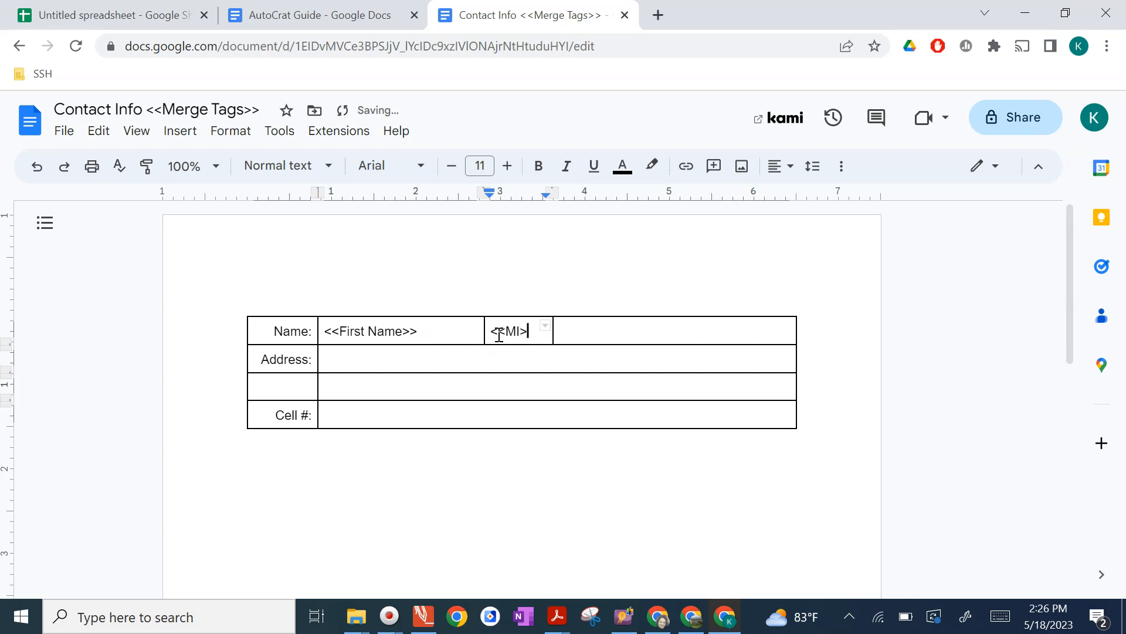
Enter the merge tag <<Last Name>> in the last cell of the Name row.
left_click(574, 333)
double_click(574, 334)
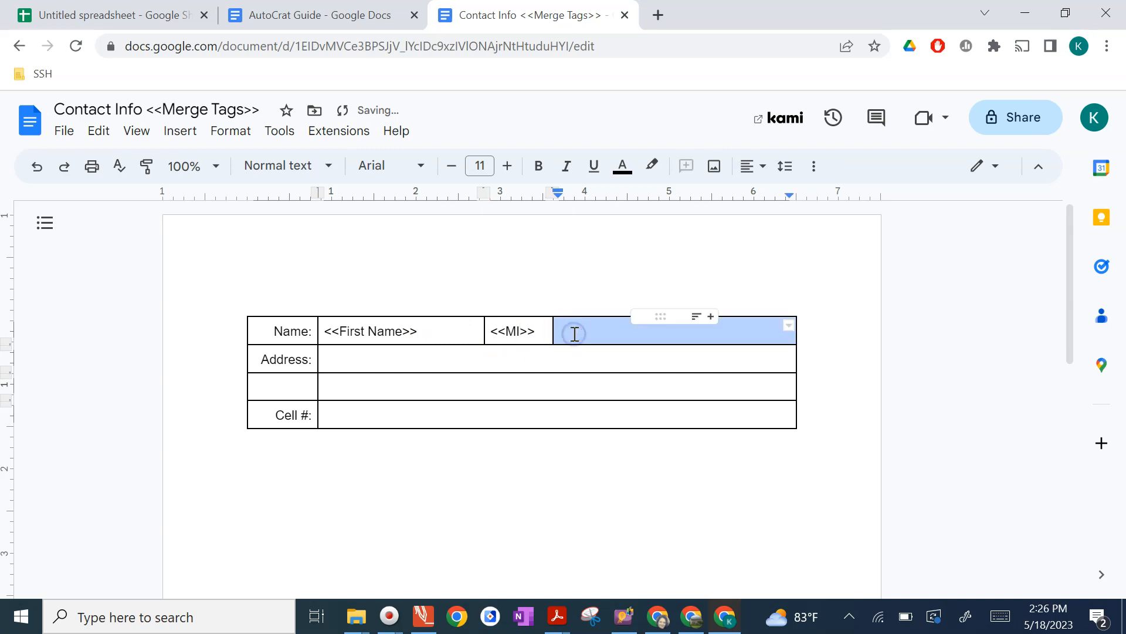
type("<<Last Name")
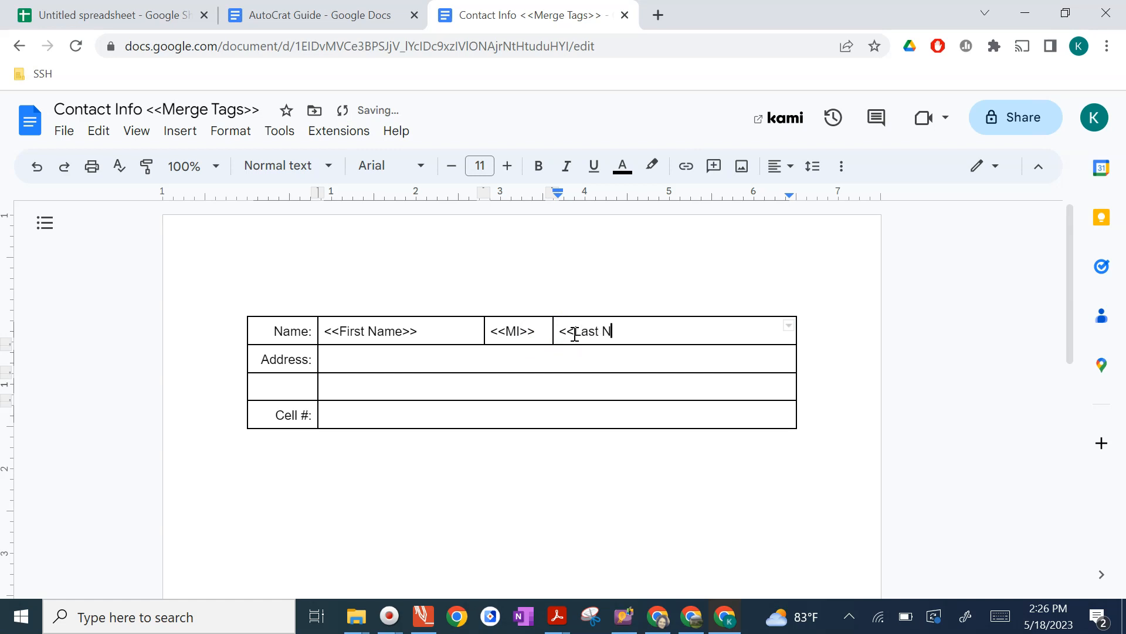
key("BackSpace")
key("BackSpace")
type("ame>>")
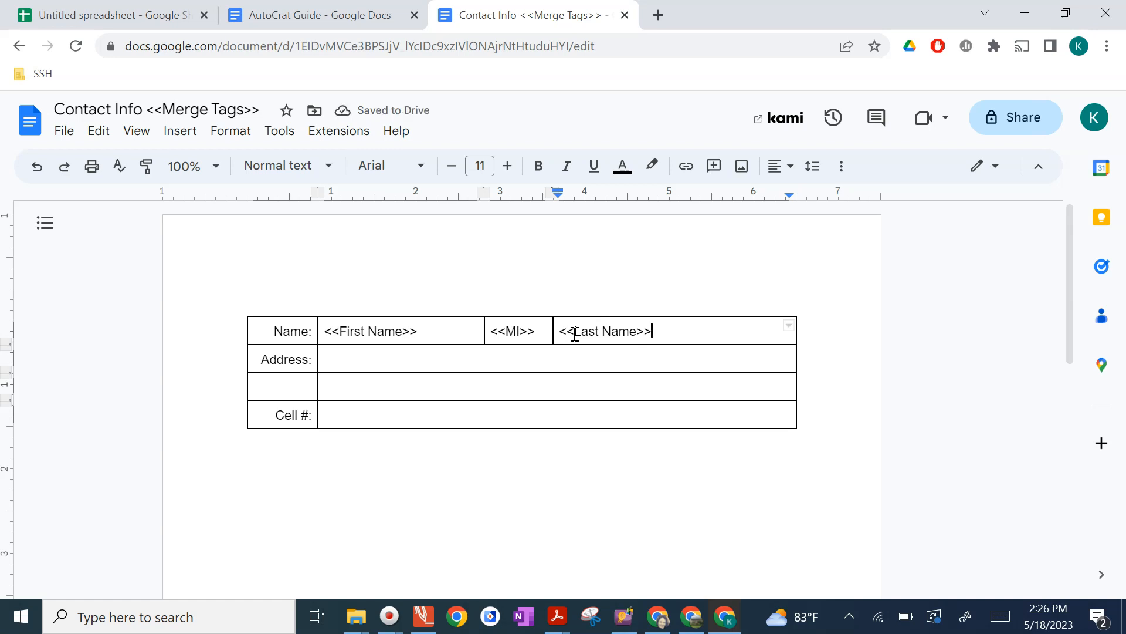
Enter <<Street Address>> beside Address and <<City, state>> in the row below it.
left_click(404, 362)
type("<<Street Address")
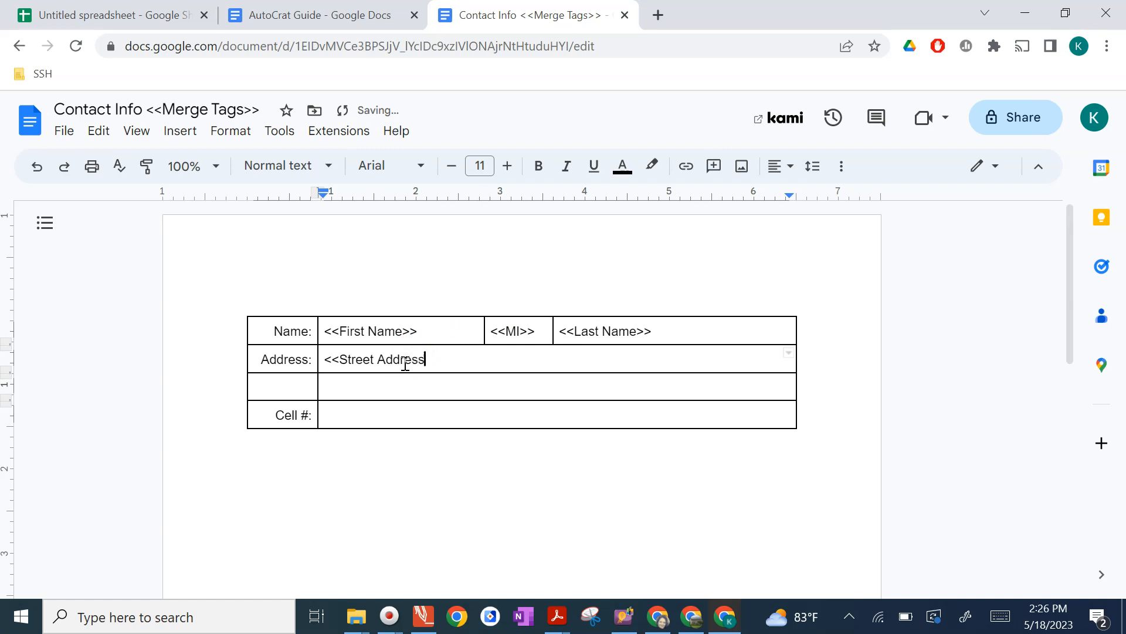
type(">>")
left_click(396, 388)
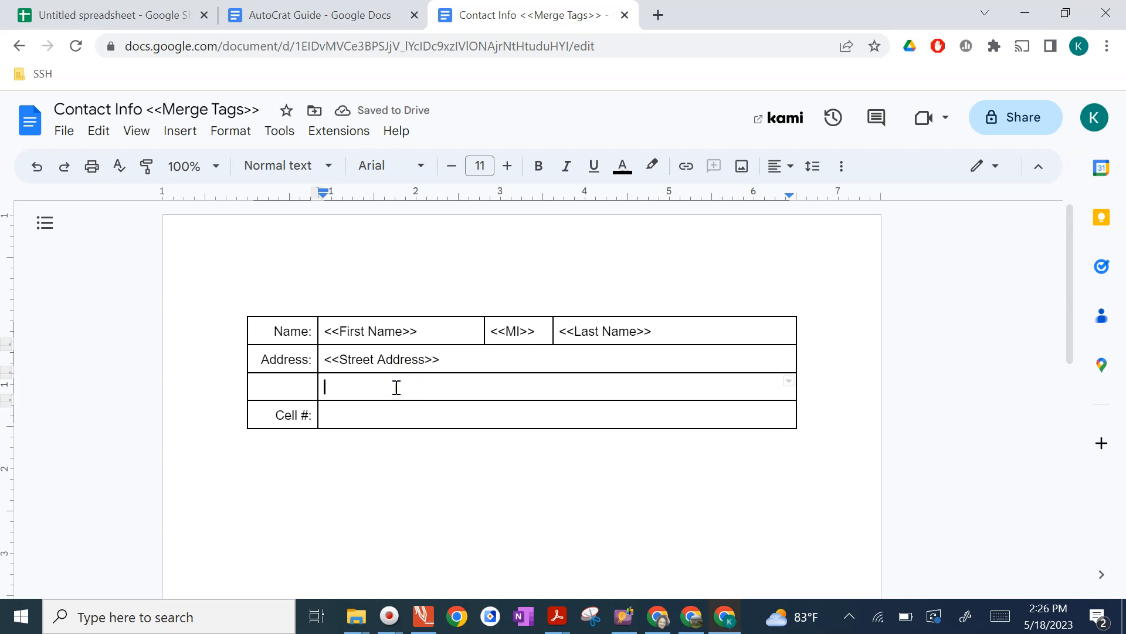
type("<<")
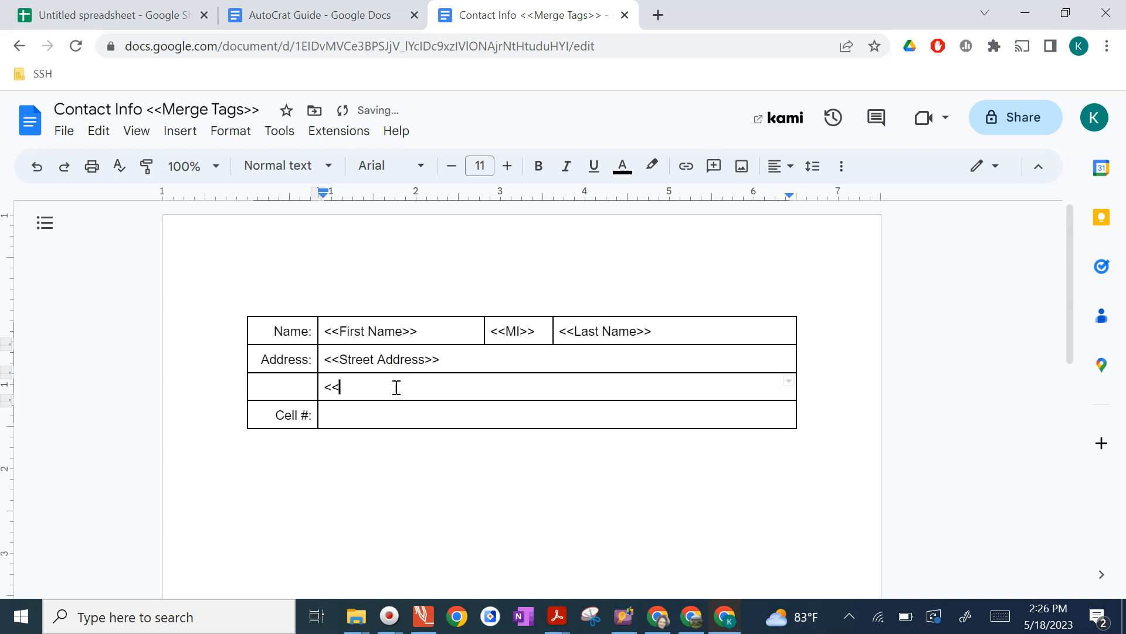
type("City, state>>")
Enter the merge tag <<Cell #>> in the cell beside the Cell # label.
left_click(392, 416)
type("<<Cel")
key("BackSpace")
type("ll #>>")
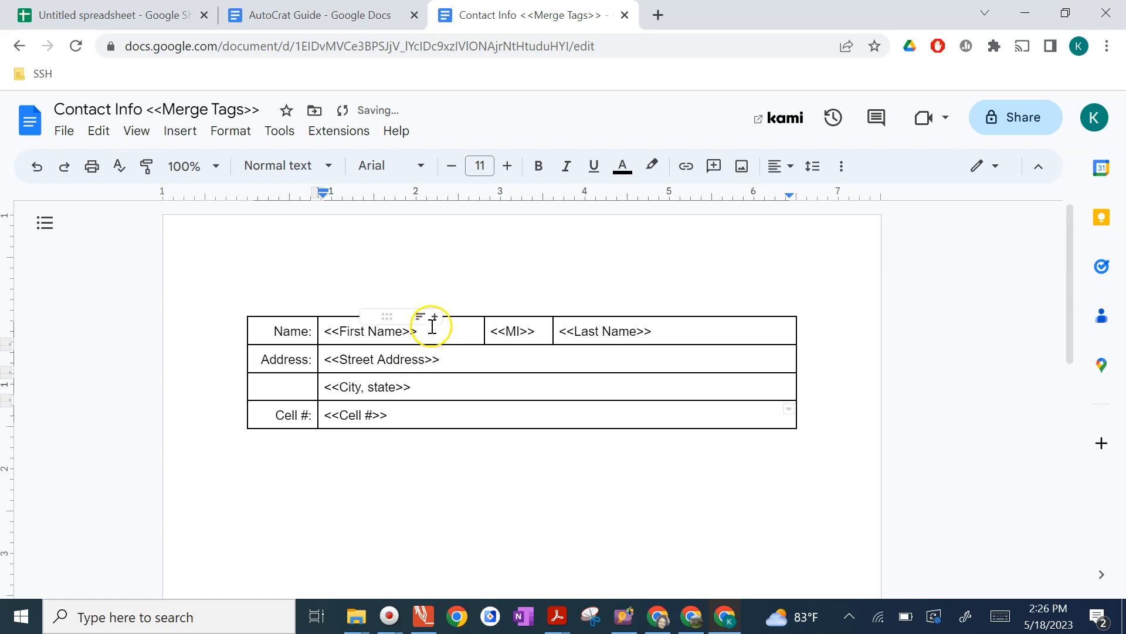
Format the <<First Name>> merge tag in dark blue, bold text.
left_click_drag(431, 334, 330, 333)
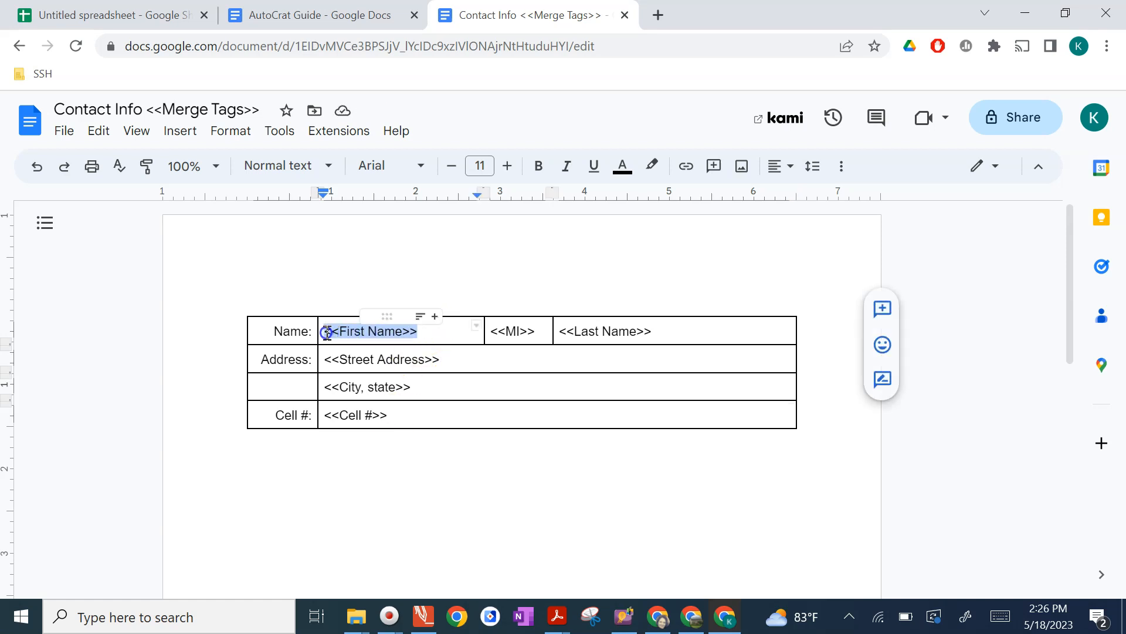
left_click(619, 171)
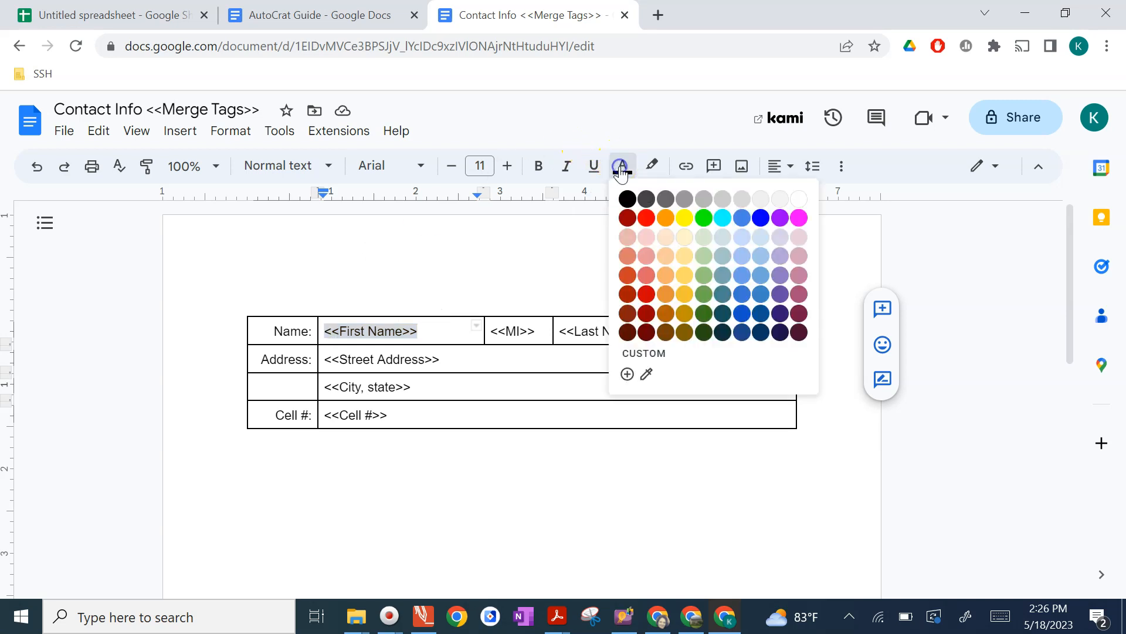
left_click(741, 302)
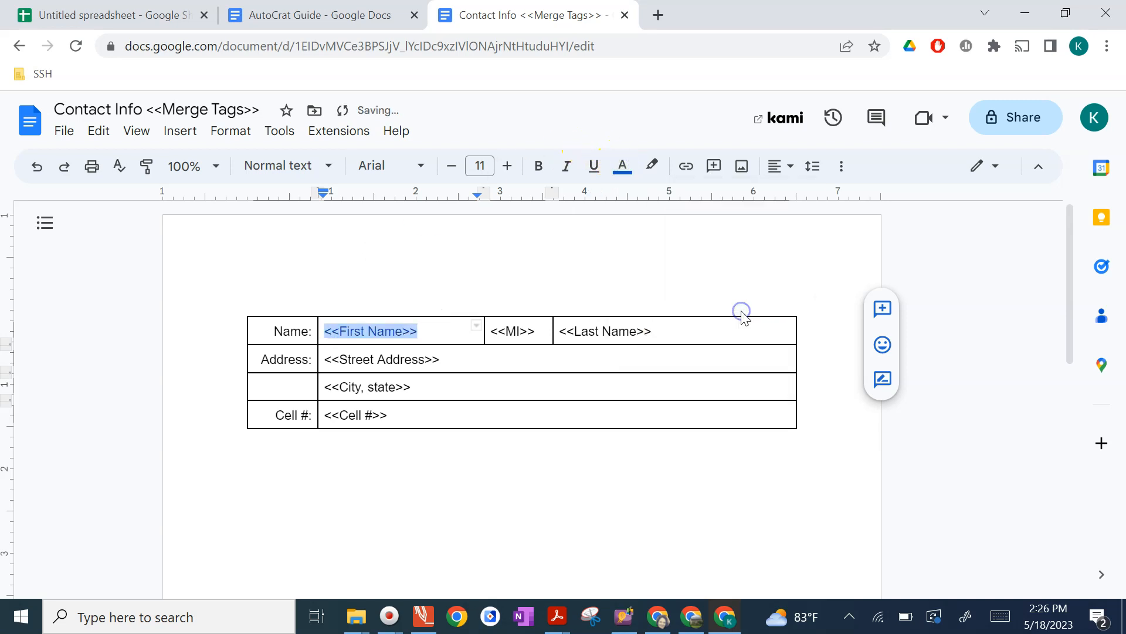
left_click(540, 172)
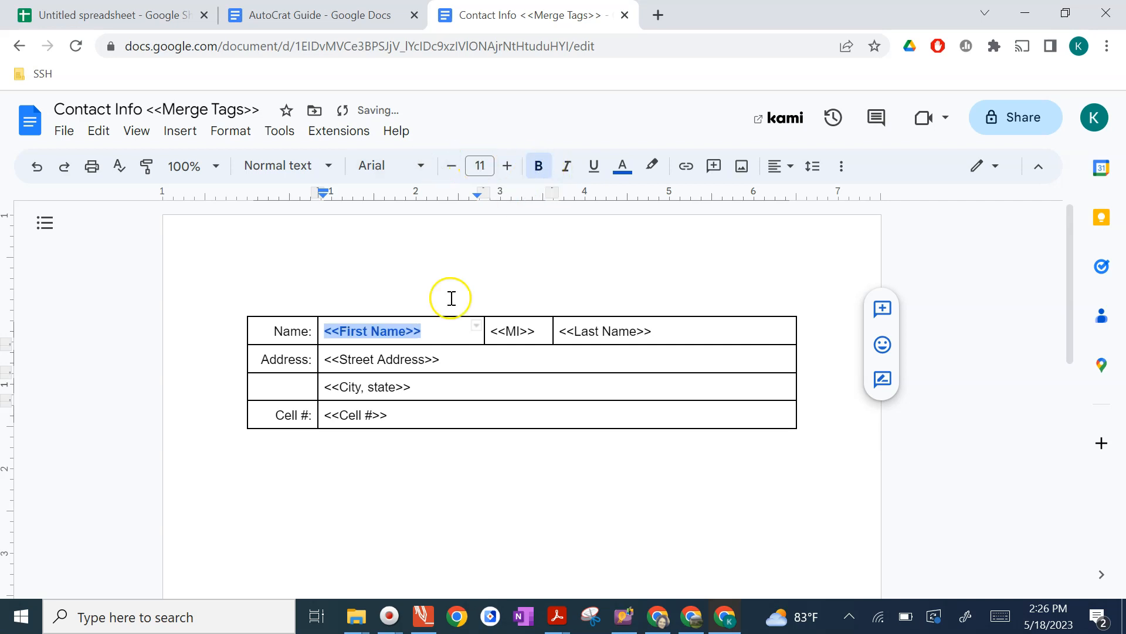
Set the font of the <<Street Address>> merge tag to Bree Serif and highlight <<Merge Tags>> in the document title.
left_click_drag(441, 360, 322, 358)
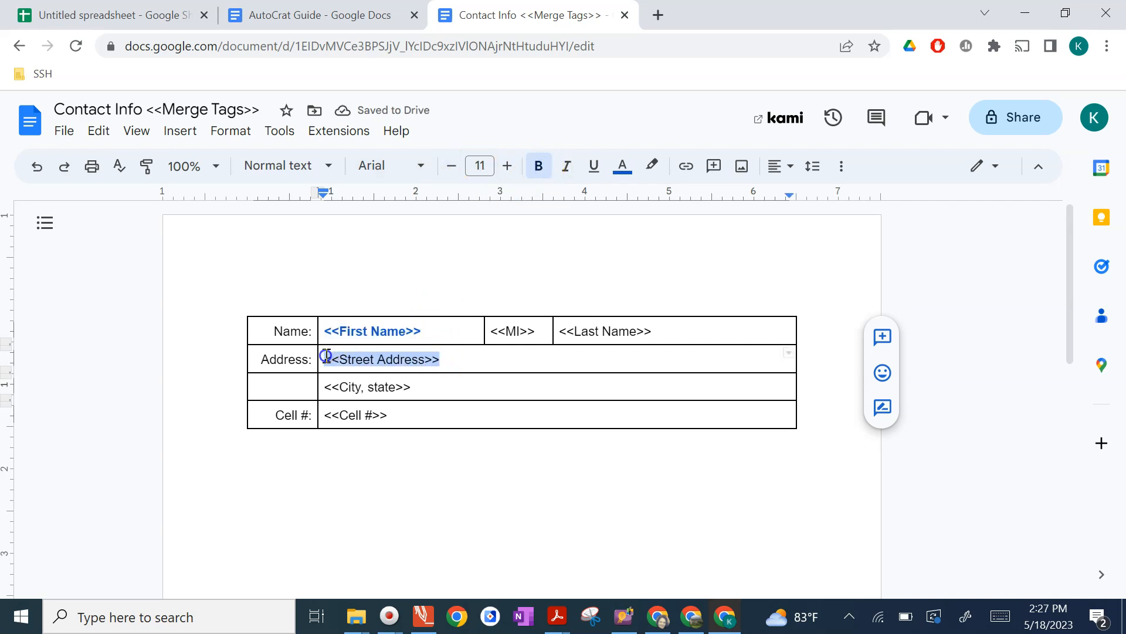
left_click(391, 173)
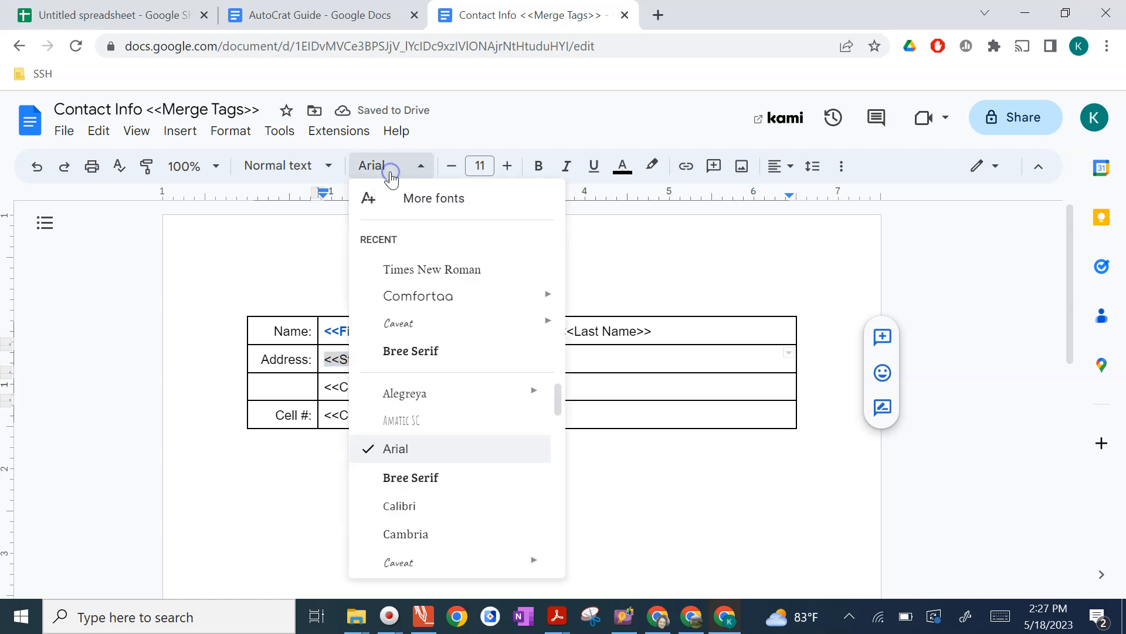
left_click(404, 351)
left_click(428, 391)
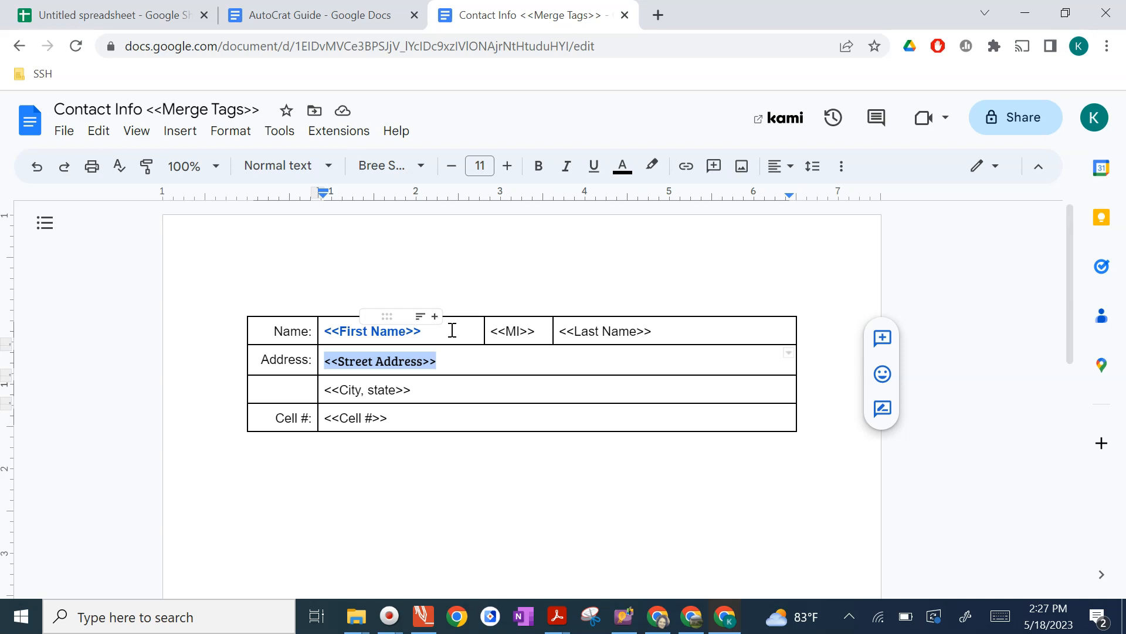
left_click(498, 418)
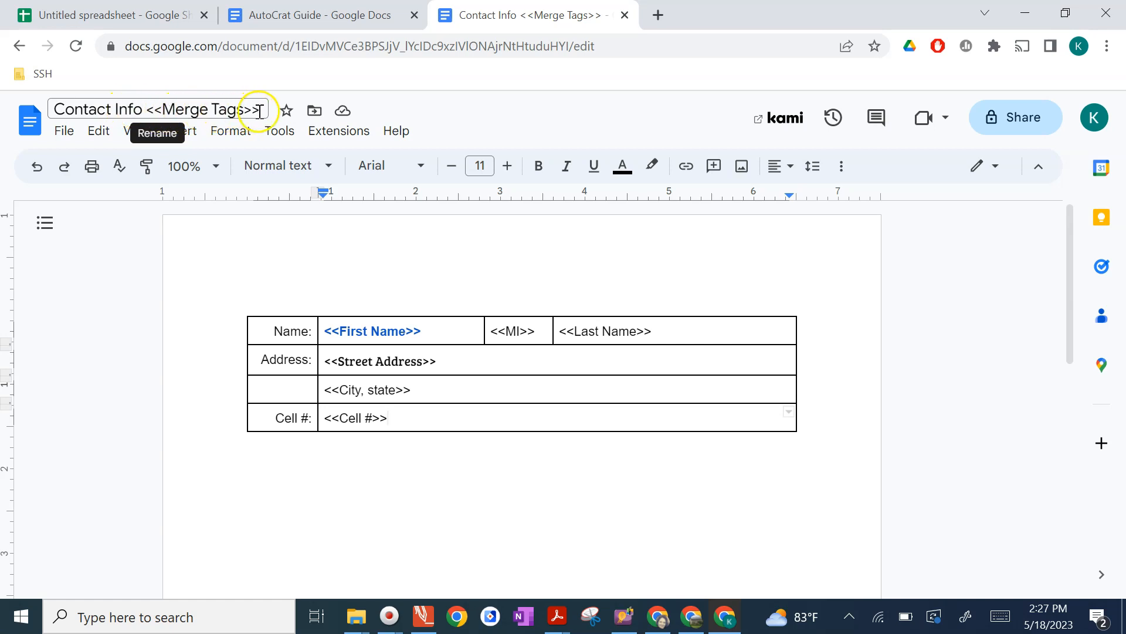
left_click_drag(264, 111, 151, 110)
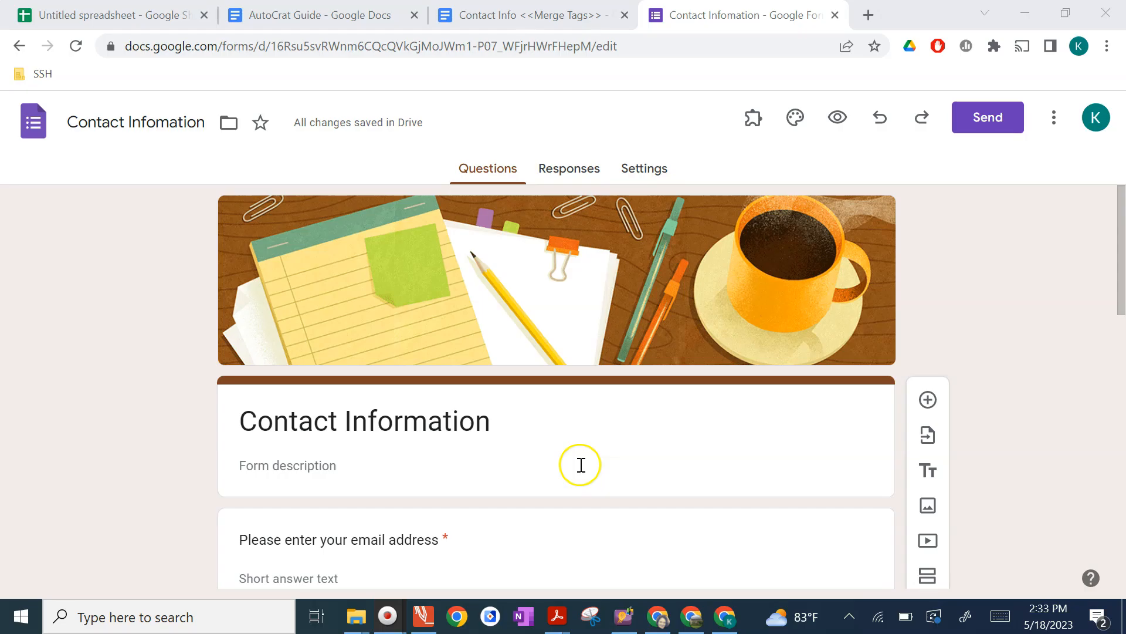
Review all the questions in the Contact Information form, from the email address down to city, state and zip code.
scroll(581, 463, "down", 3)
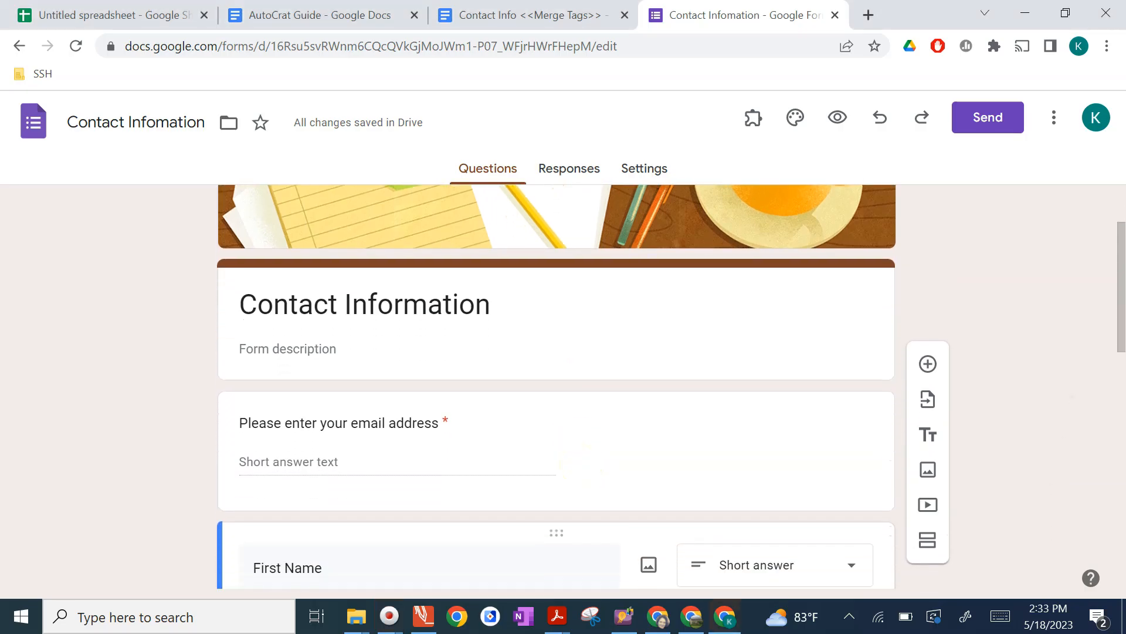
scroll(584, 461, "down", 1)
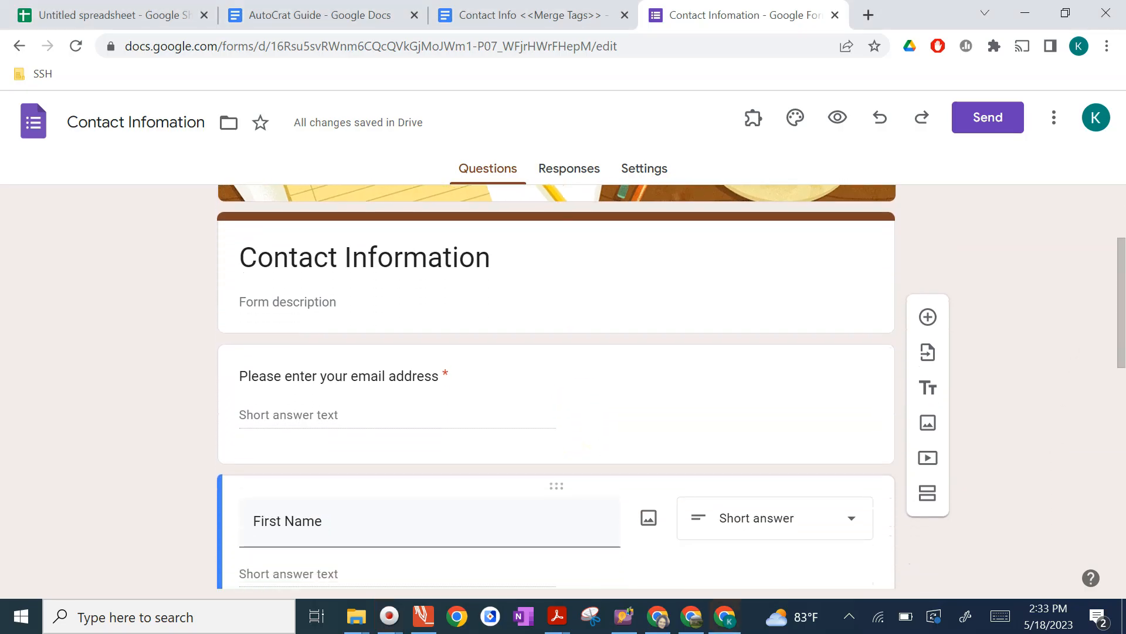
scroll(556, 387, "down", 2)
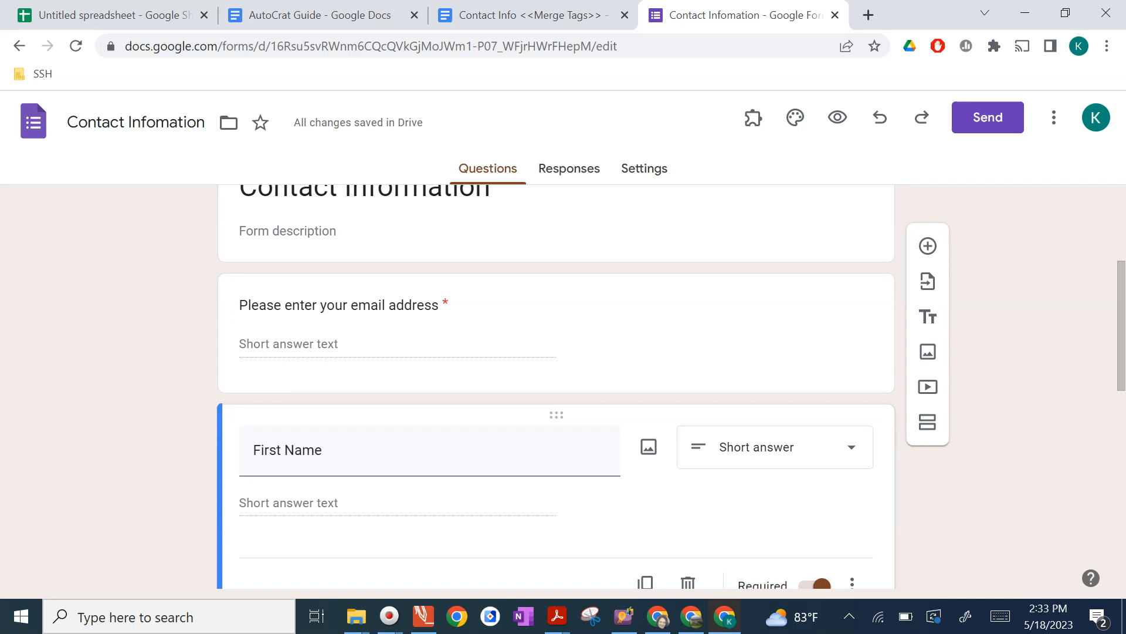
scroll(556, 387, "down", 3)
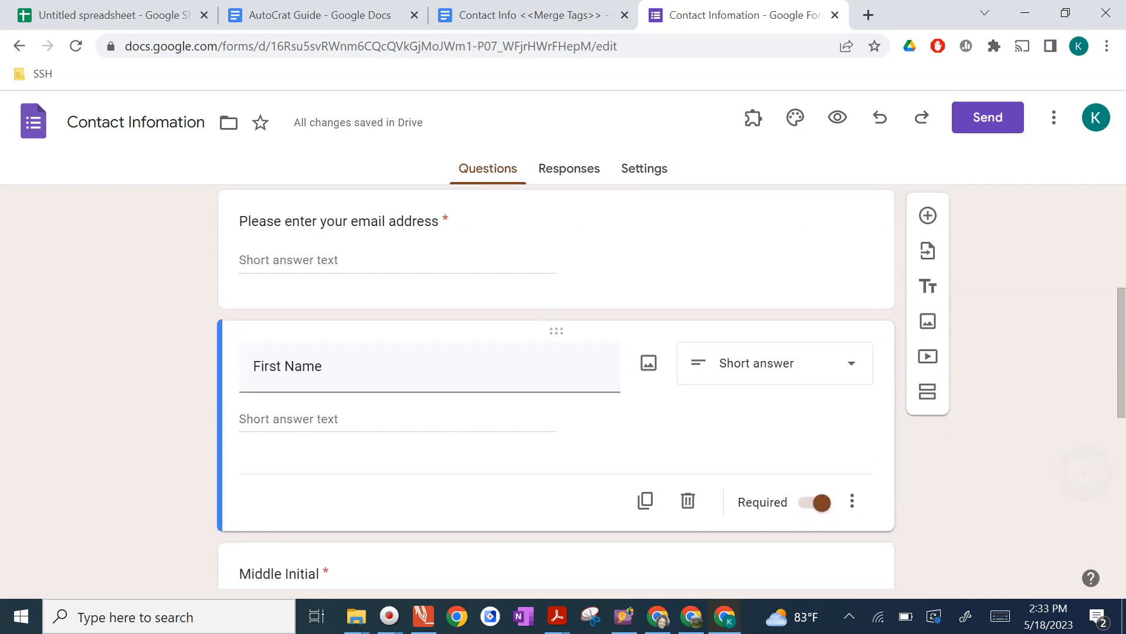
scroll(557, 387, "down", 3)
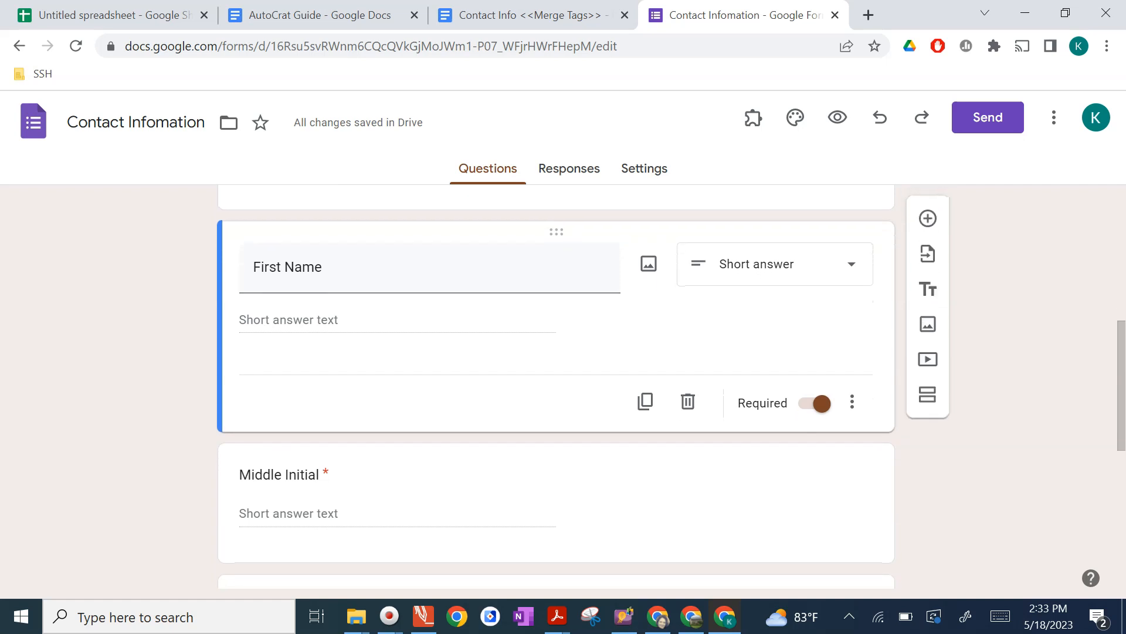
scroll(557, 387, "down", 3)
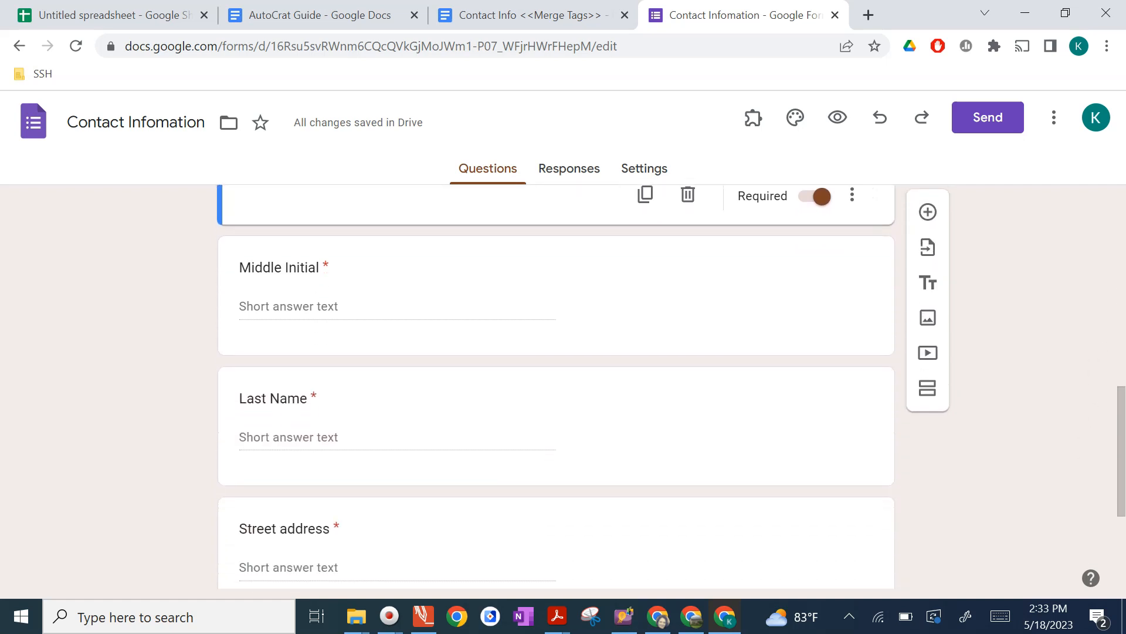
scroll(556, 387, "down", 3)
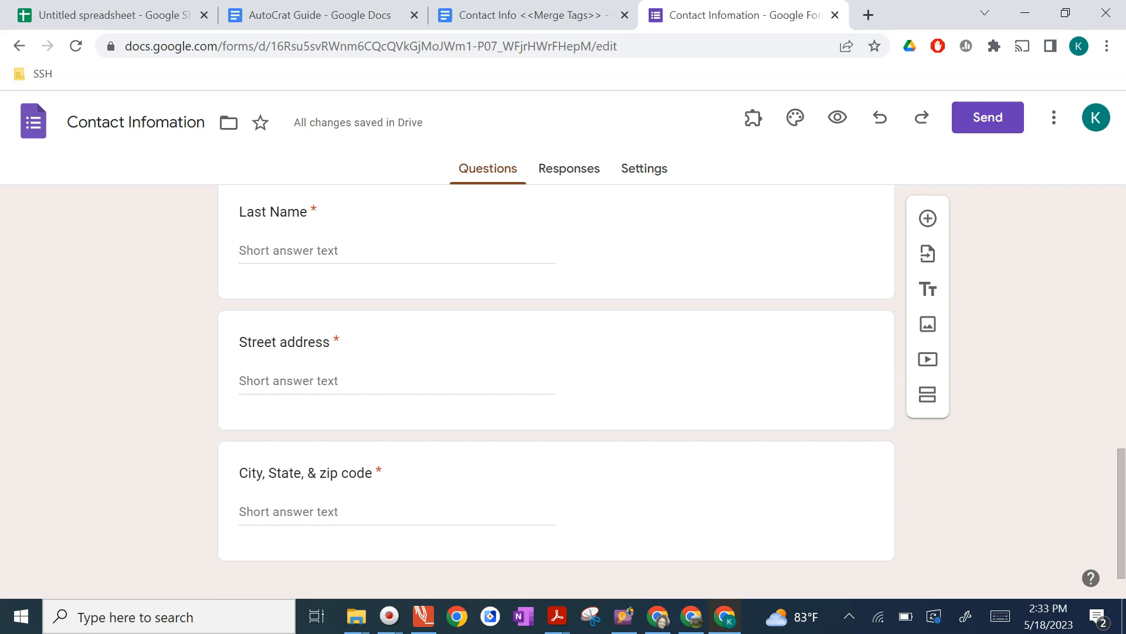
scroll(556, 375, "up", 3)
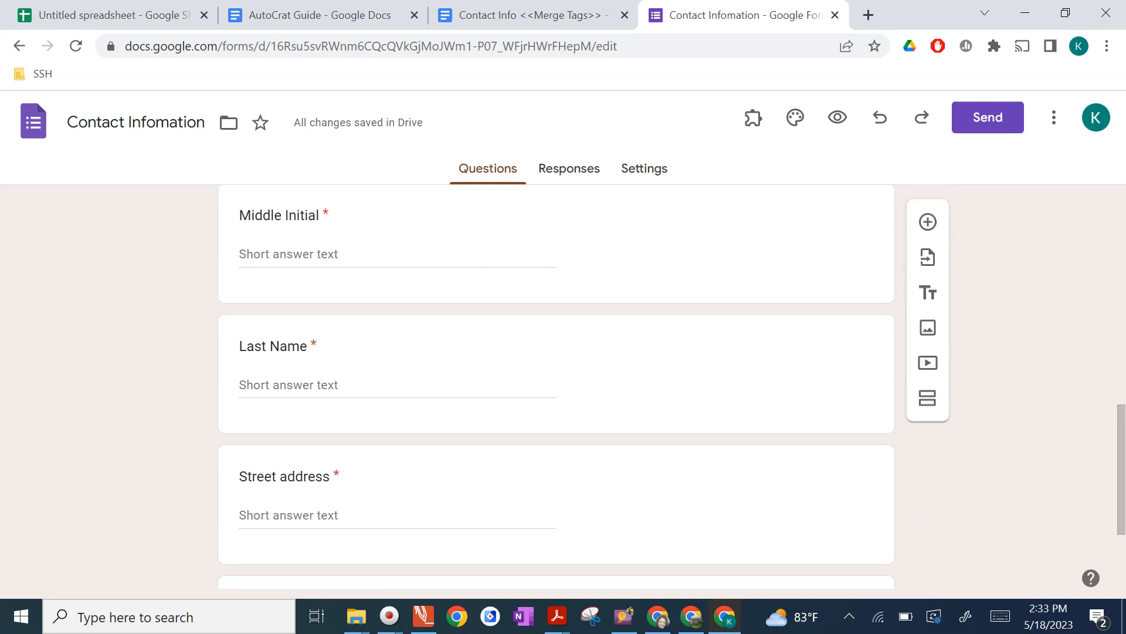
scroll(556, 387, "up", 7)
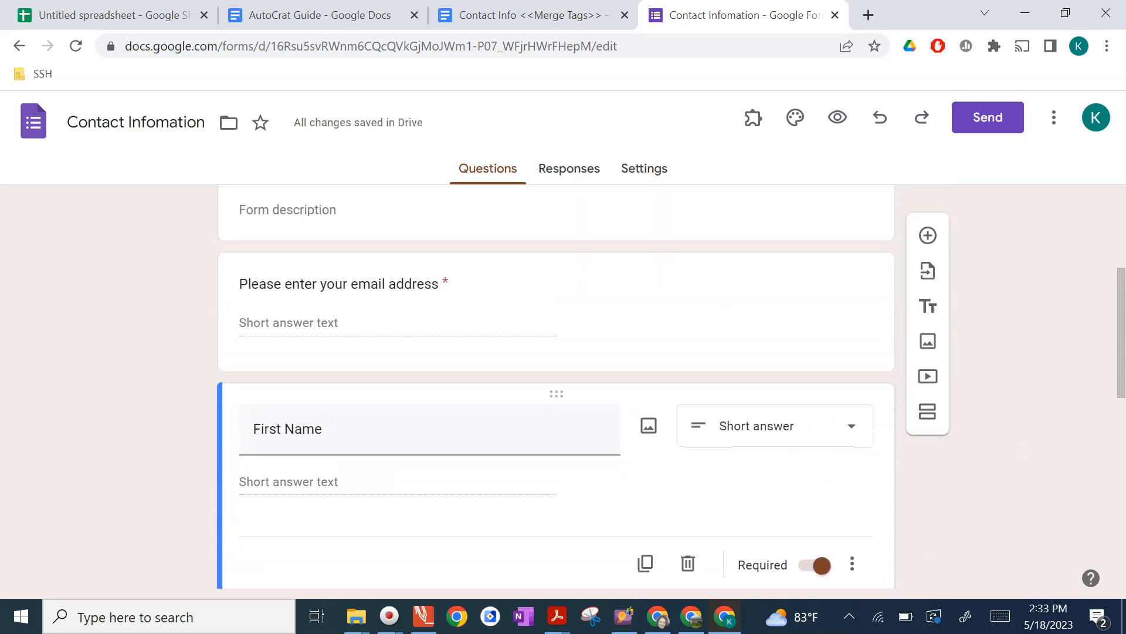
scroll(556, 387, "up", 5)
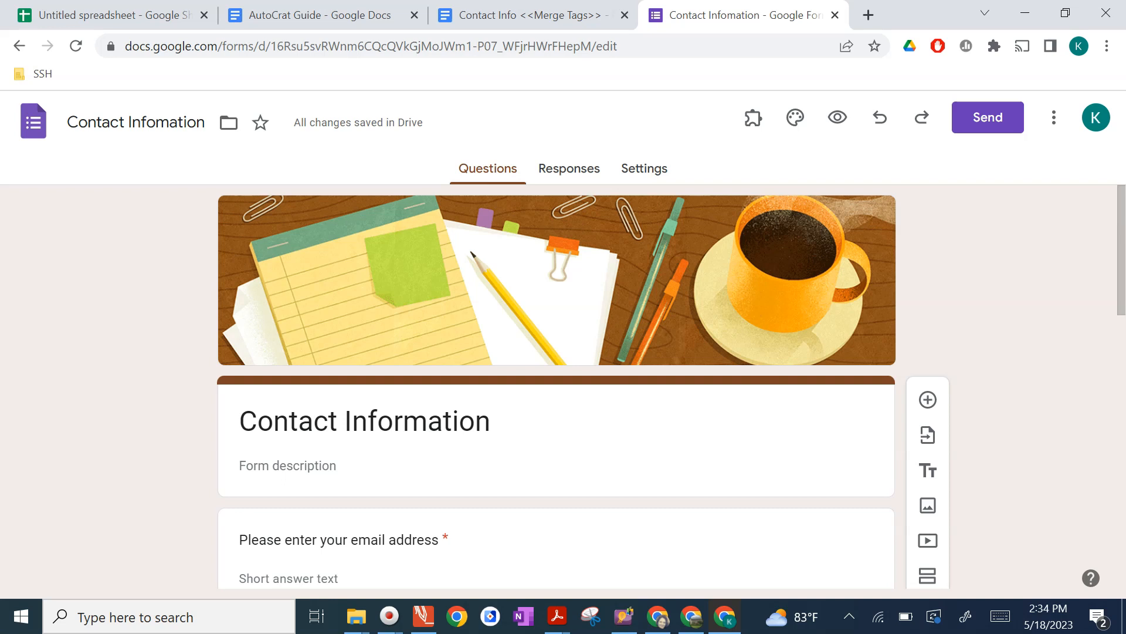
Compare the merge tags in the Contact Info template with the questions in the Google Forms contact form.
left_click(530, 16)
scroll(522, 388, "down", 1)
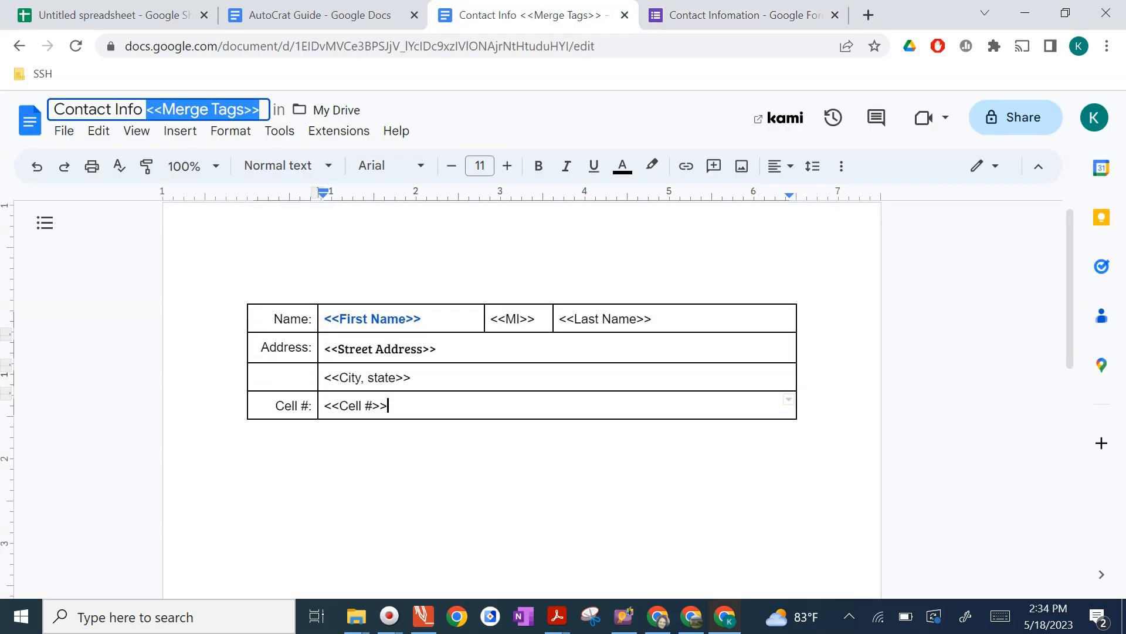
scroll(522, 387, "up", 1)
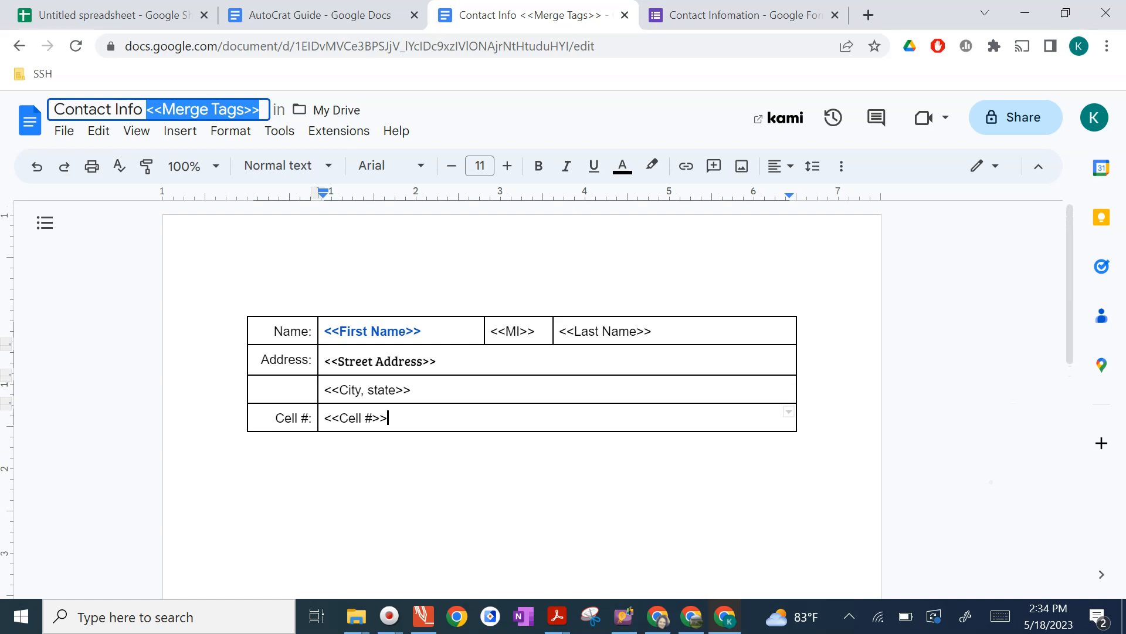
scroll(522, 388, "down", 1)
scroll(522, 387, "up", 1)
left_click(747, 15)
scroll(555, 388, "down", 8)
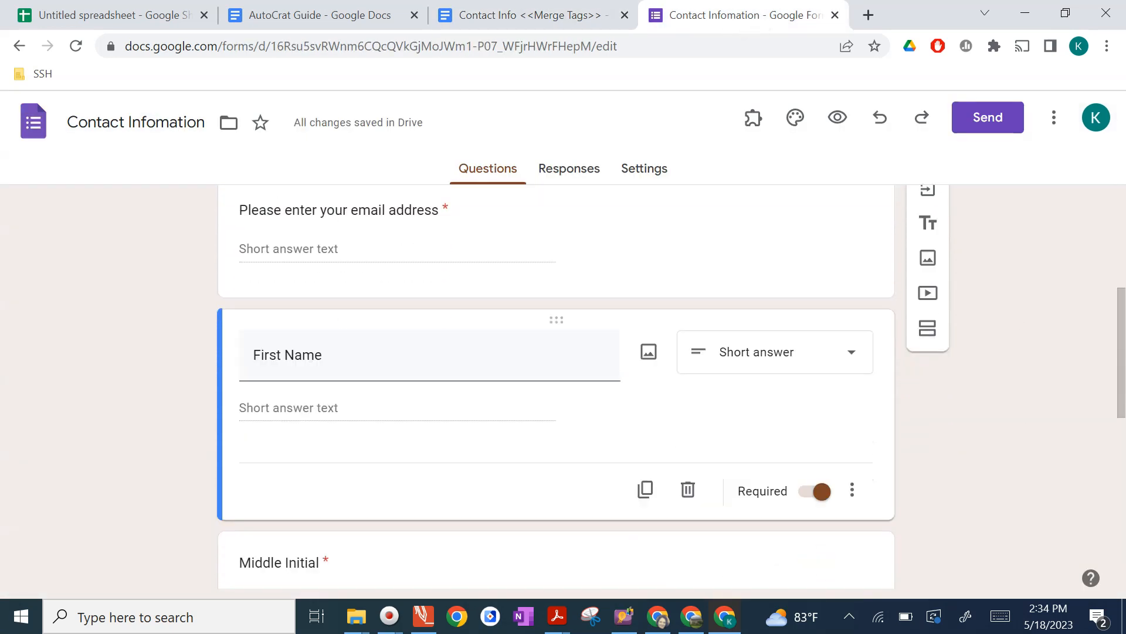
scroll(554, 387, "down", 3)
scroll(554, 387, "up", 7)
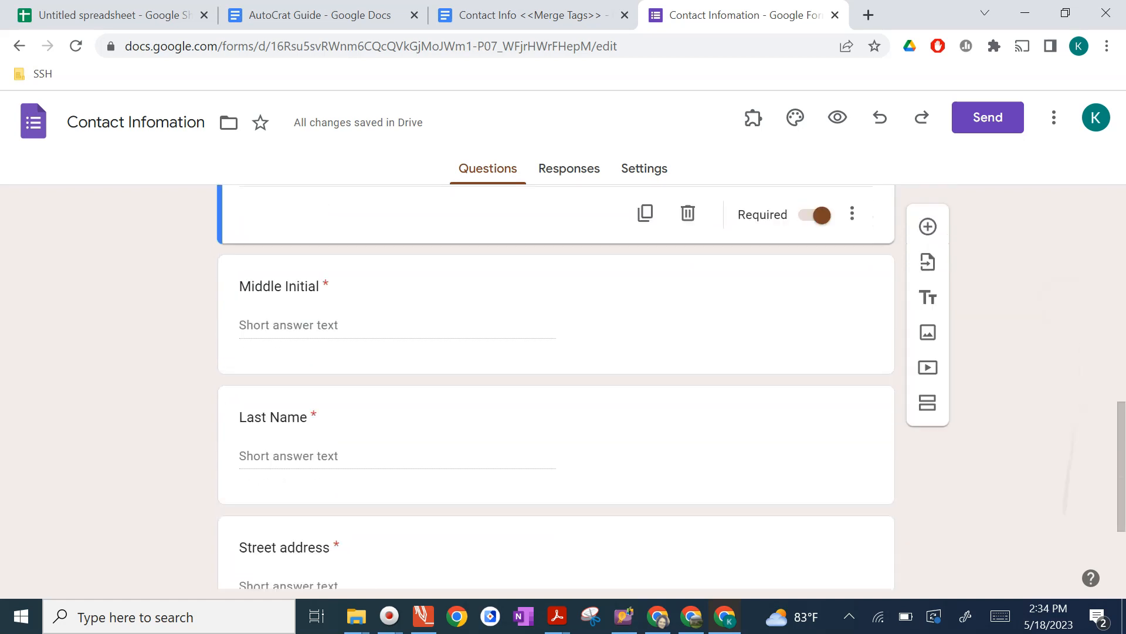
scroll(554, 388, "up", 1)
scroll(555, 387, "down", 1)
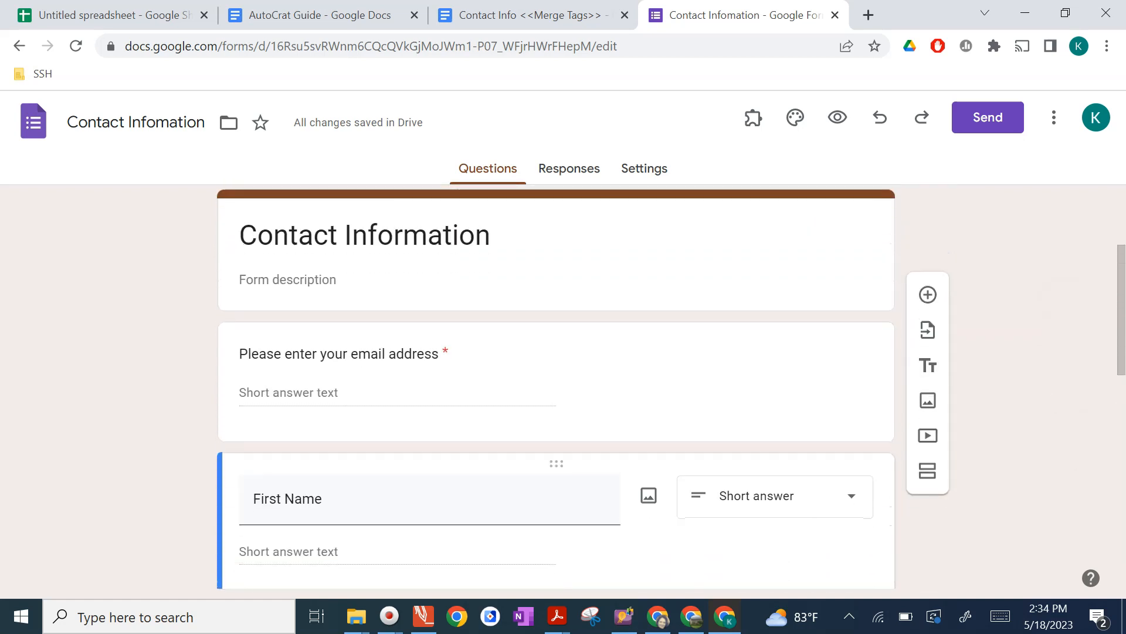
Add a required short-answer question titled "Cell number" directly after the email address question.
left_click(798, 417)
left_click(928, 345)
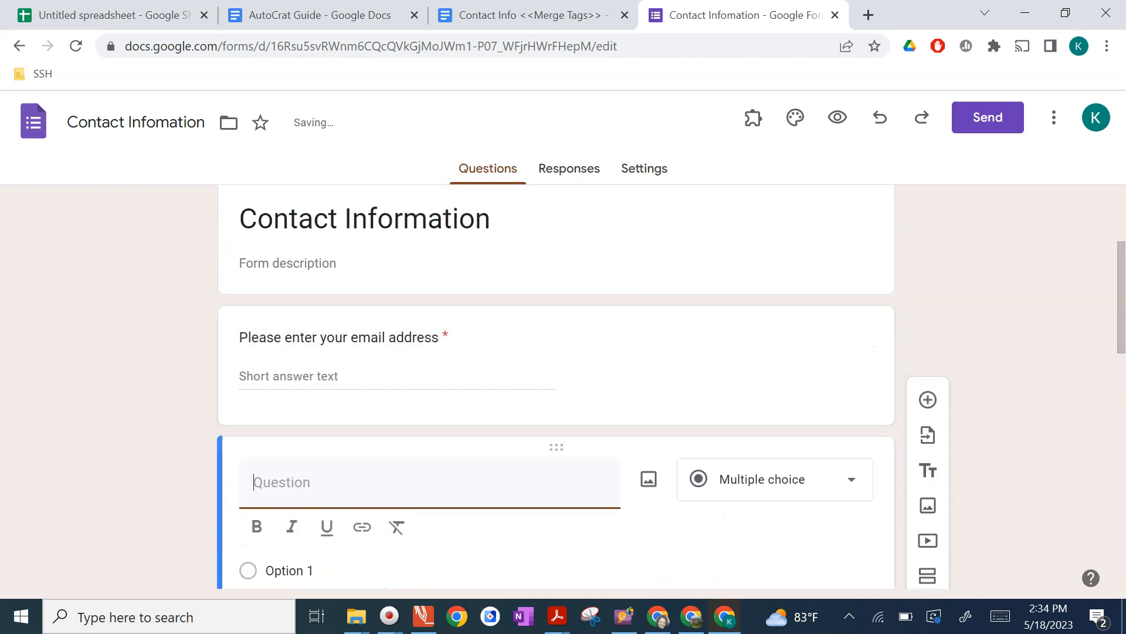
type("Cell number")
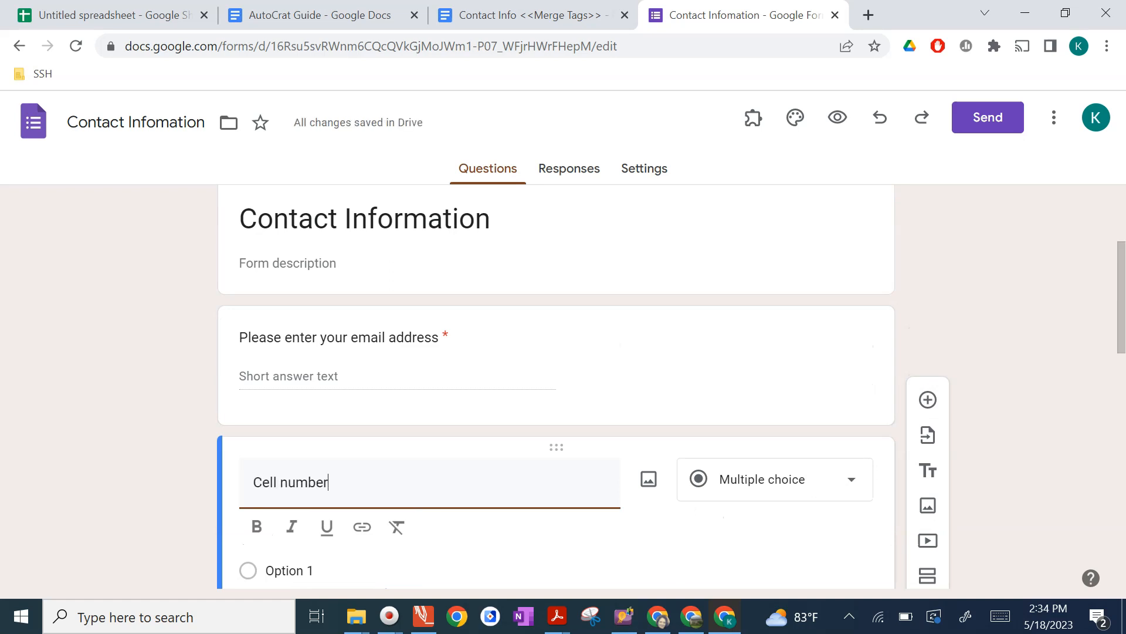
scroll(556, 387, "down", 2)
left_click(813, 538)
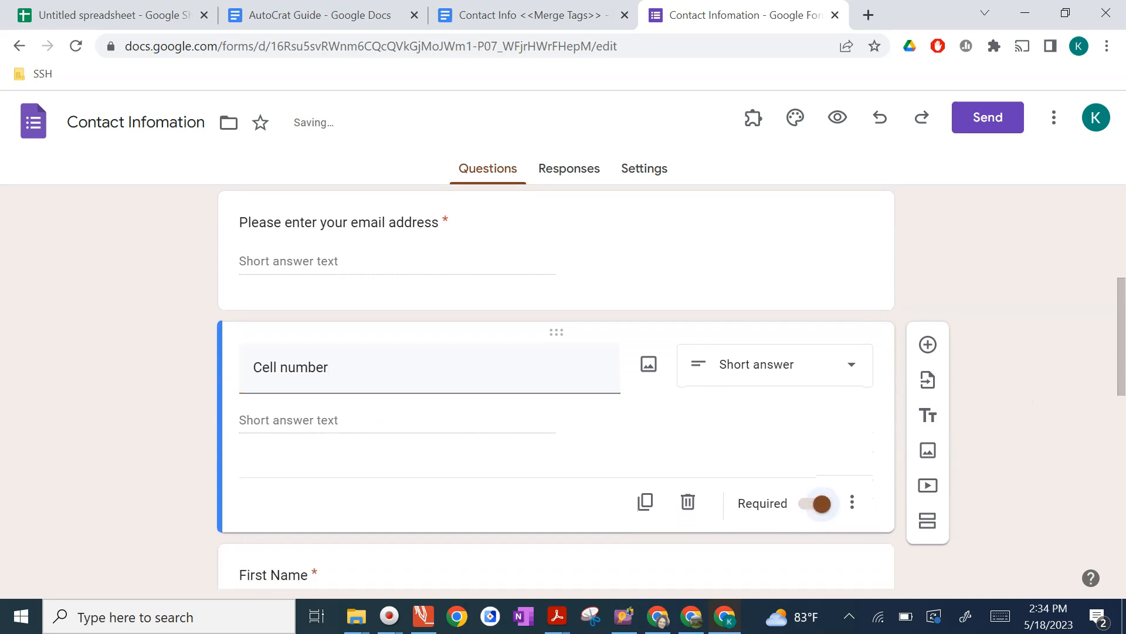
scroll(556, 387, "up", 3)
Recheck the merge tags in the Contact Info template, and open the form's linked response spreadsheet in Google Sheets.
left_click(533, 15)
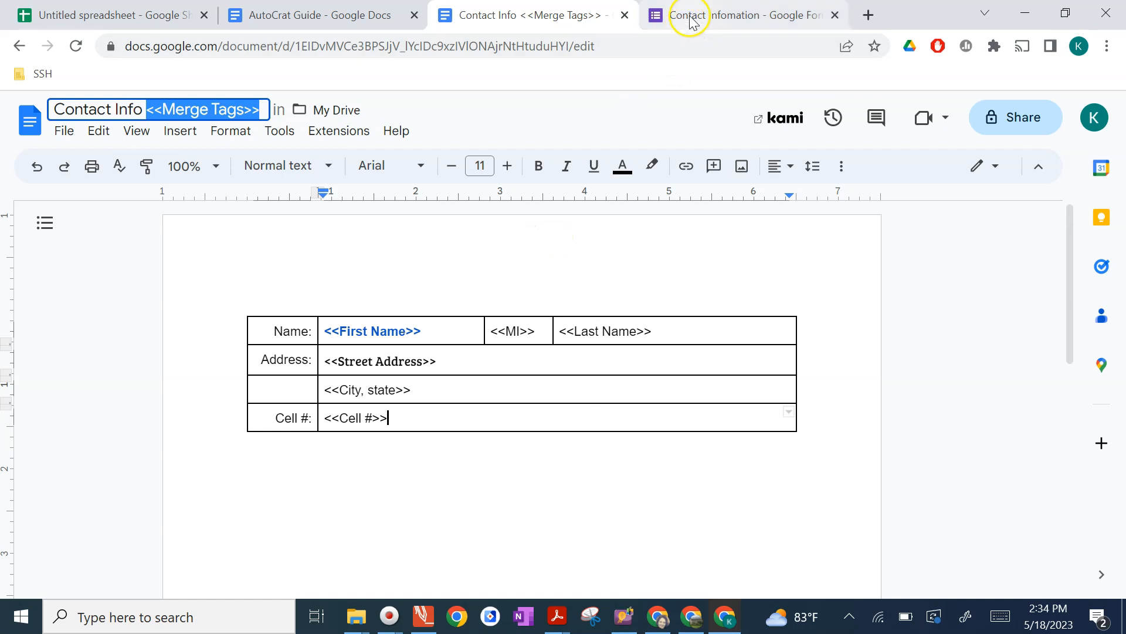
mouse_move(692, 21)
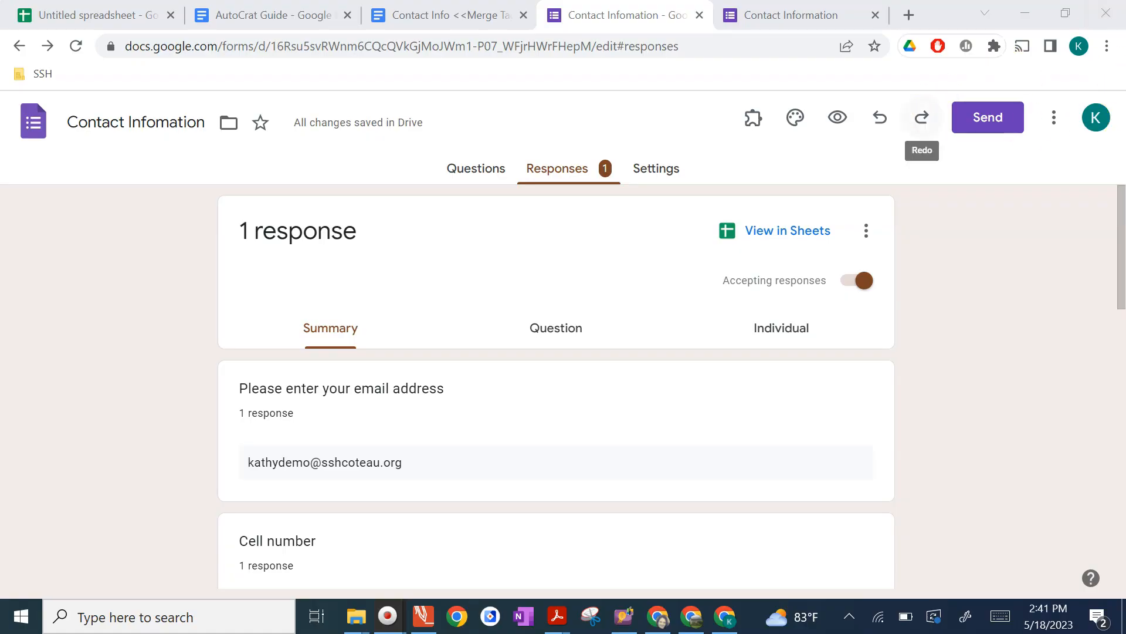
left_click(797, 232)
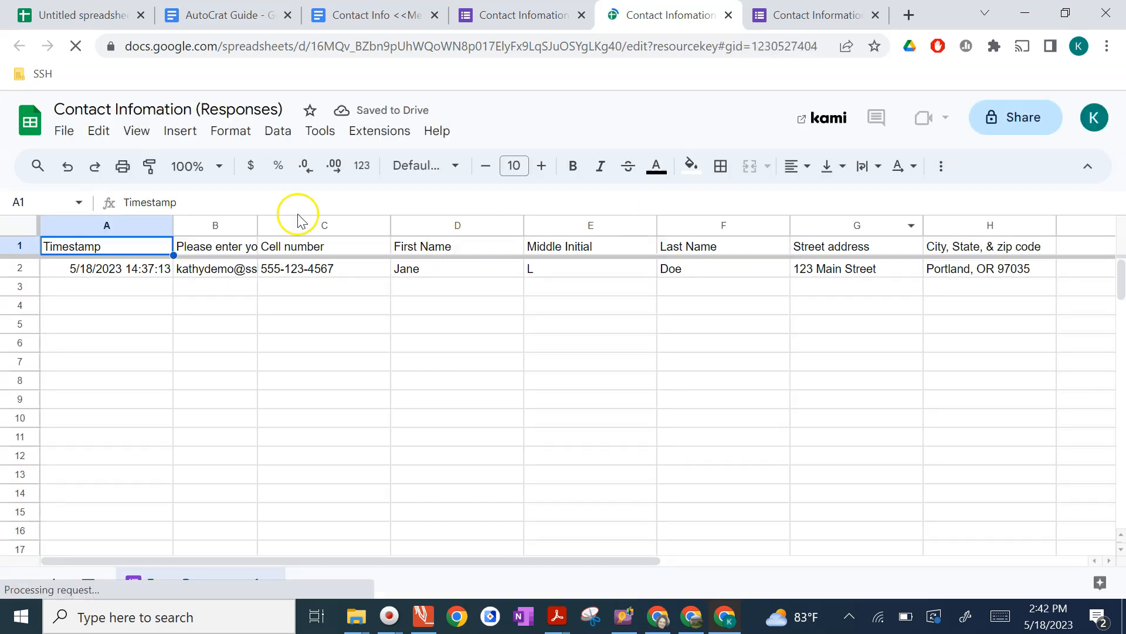
Launch the Autocrat add-on in the response spreadsheet and start a new merge job.
left_click(381, 131)
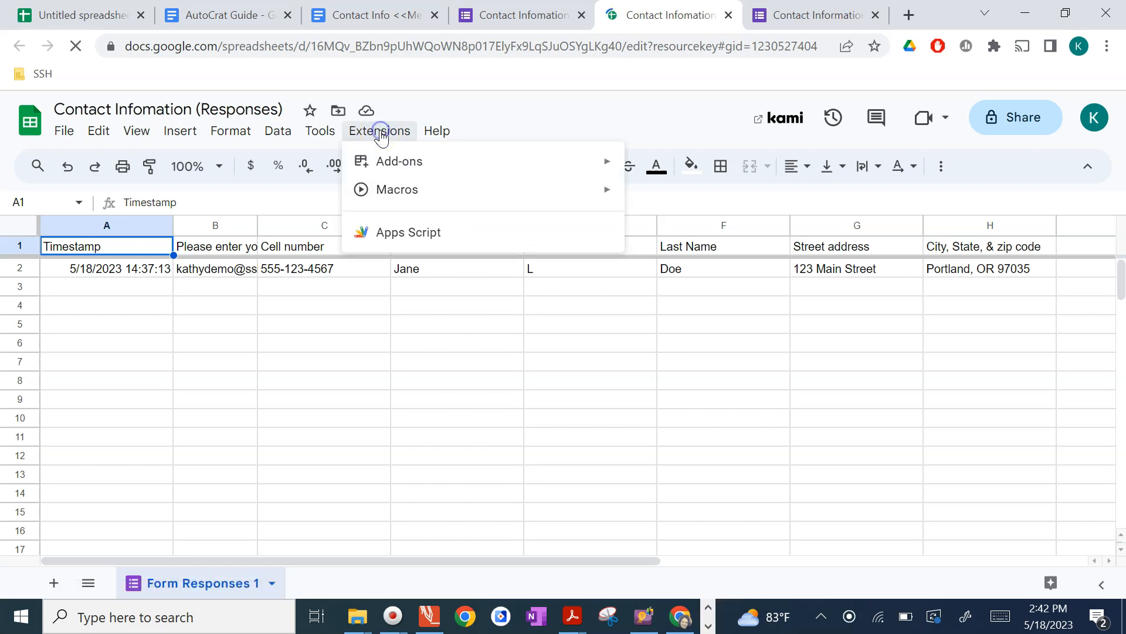
left_click(400, 281)
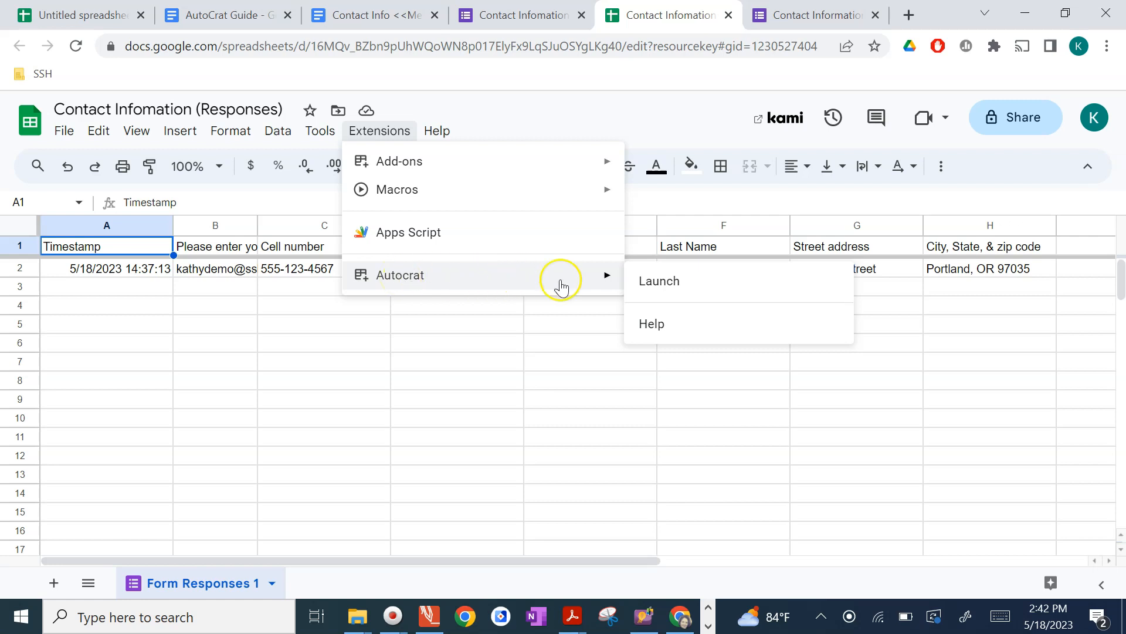
left_click(645, 283)
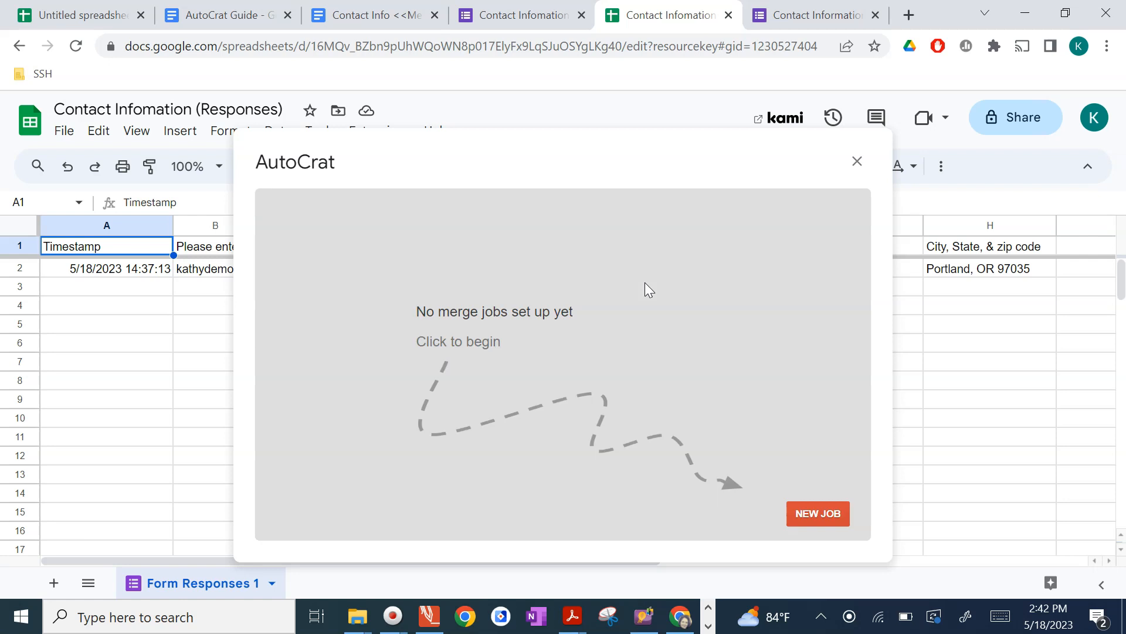
left_click(828, 512)
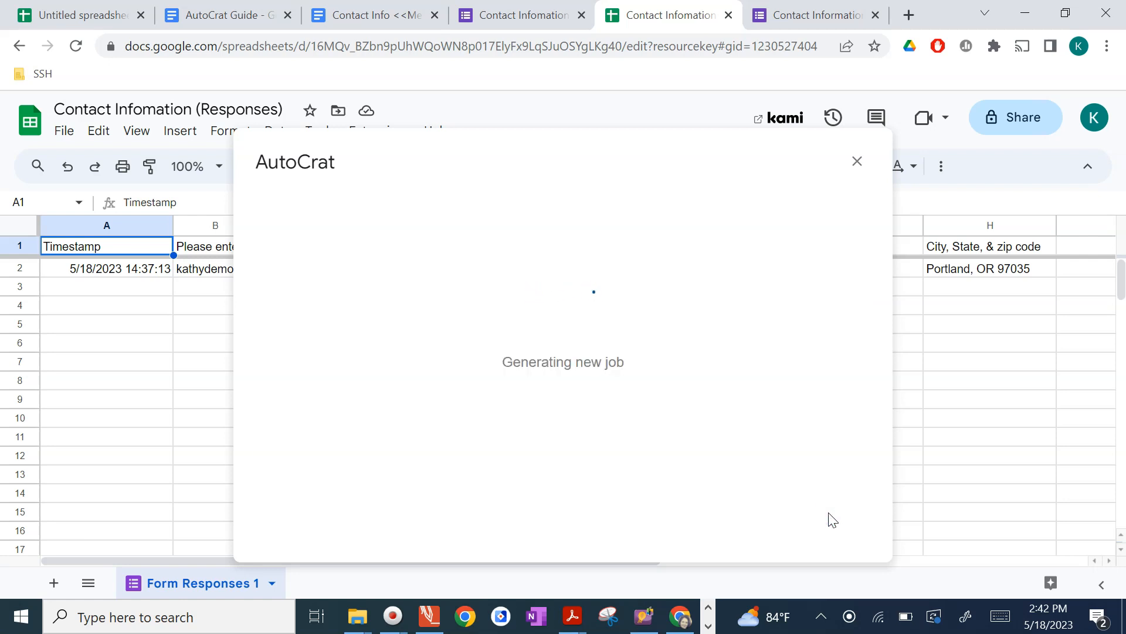
Name the merge job "Contact Info" and continue to the template selection.
left_click(546, 280)
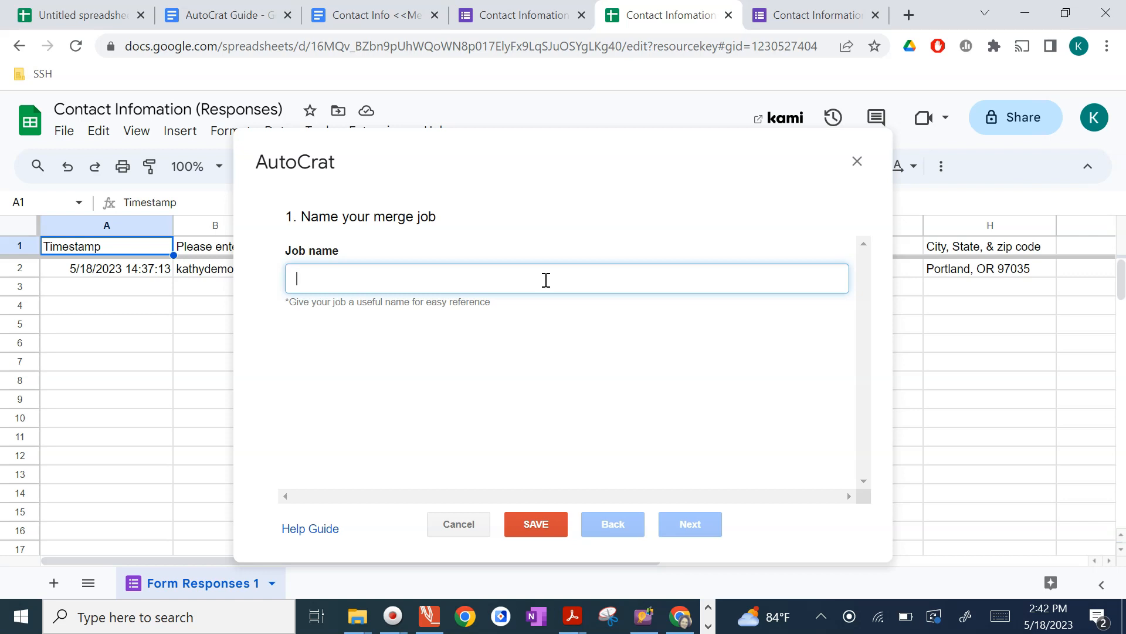
type("Contact IN")
key("BackSpace")
type("nof")
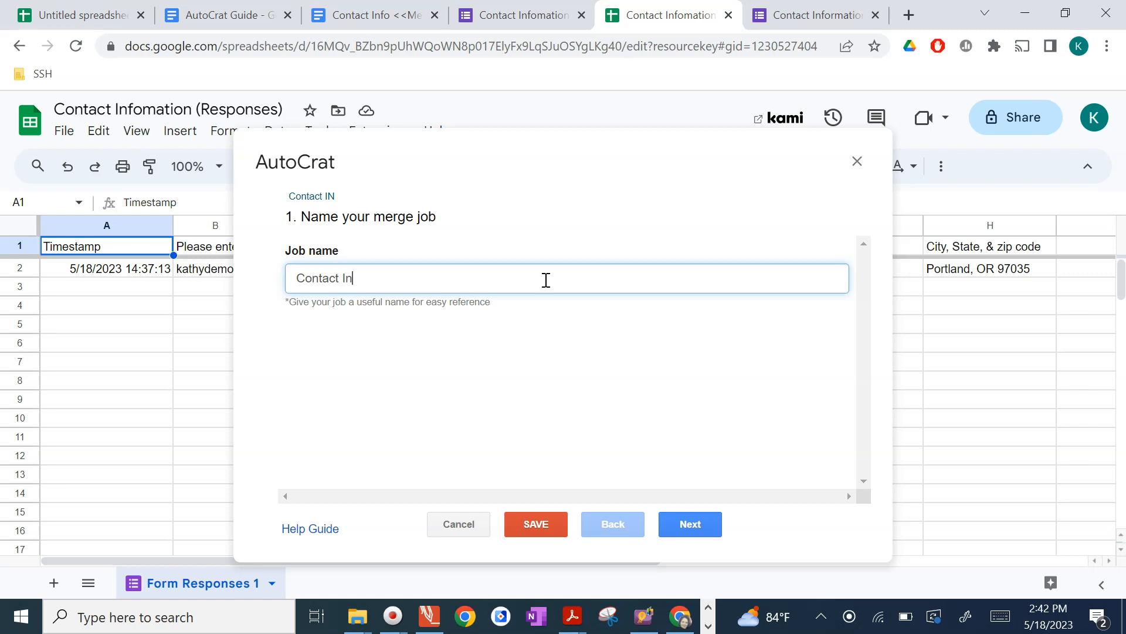
key("BackSpace")
key("BackSpace")
type("fo")
left_click(691, 523)
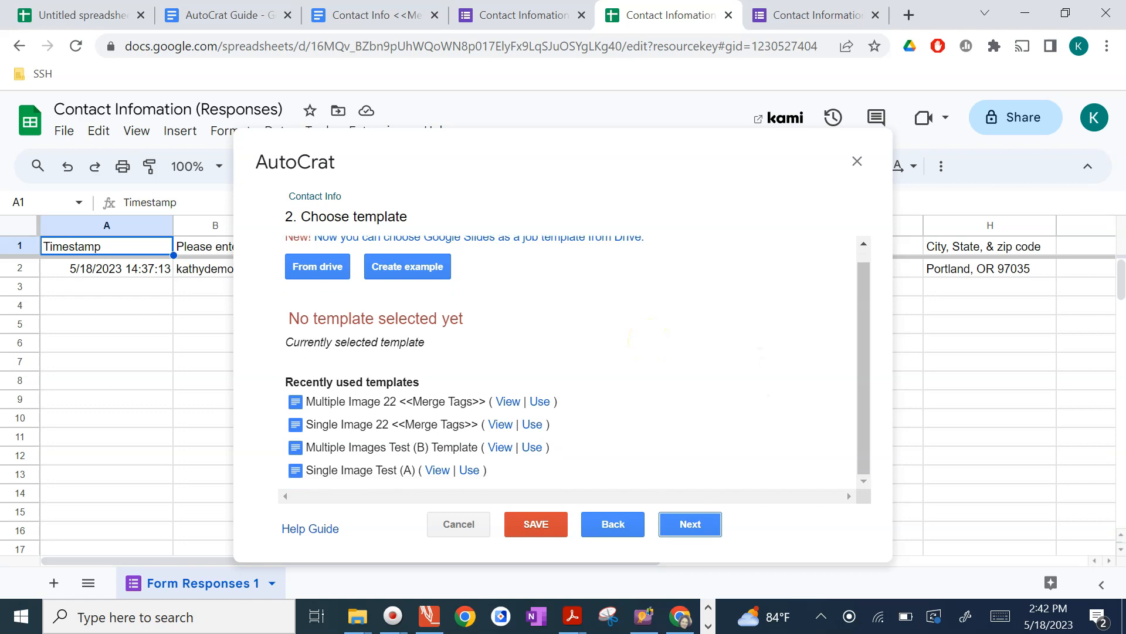
Choose the "Contact Info <<Merge Tags>>" document from Drive as the job template and continue to the data mapping.
scroll(575, 362, "up", 1)
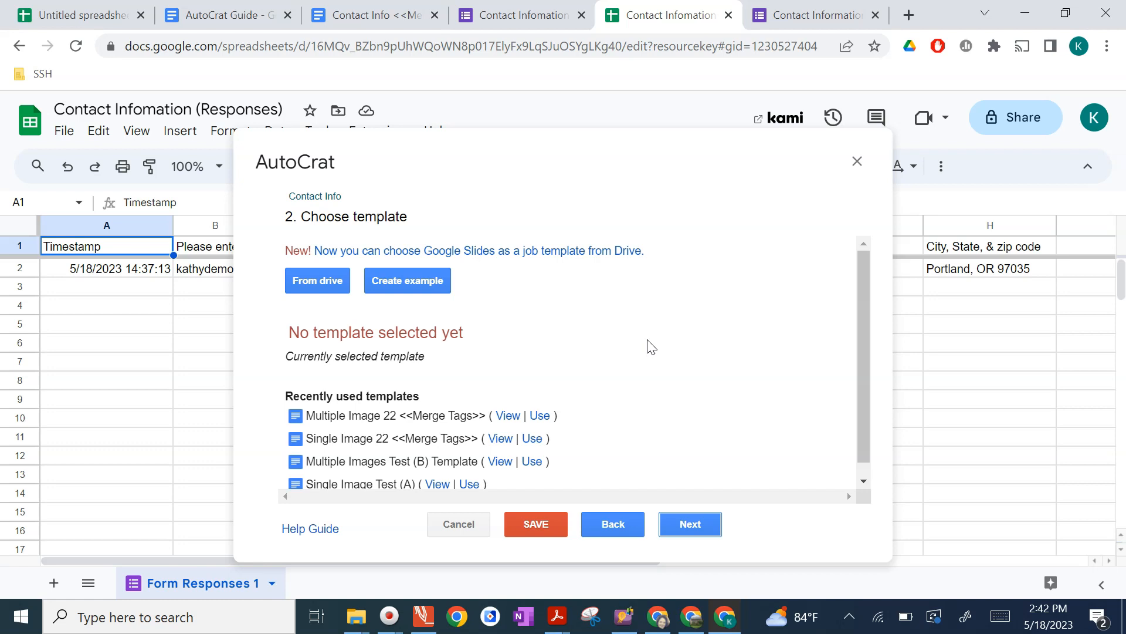
left_click(318, 282)
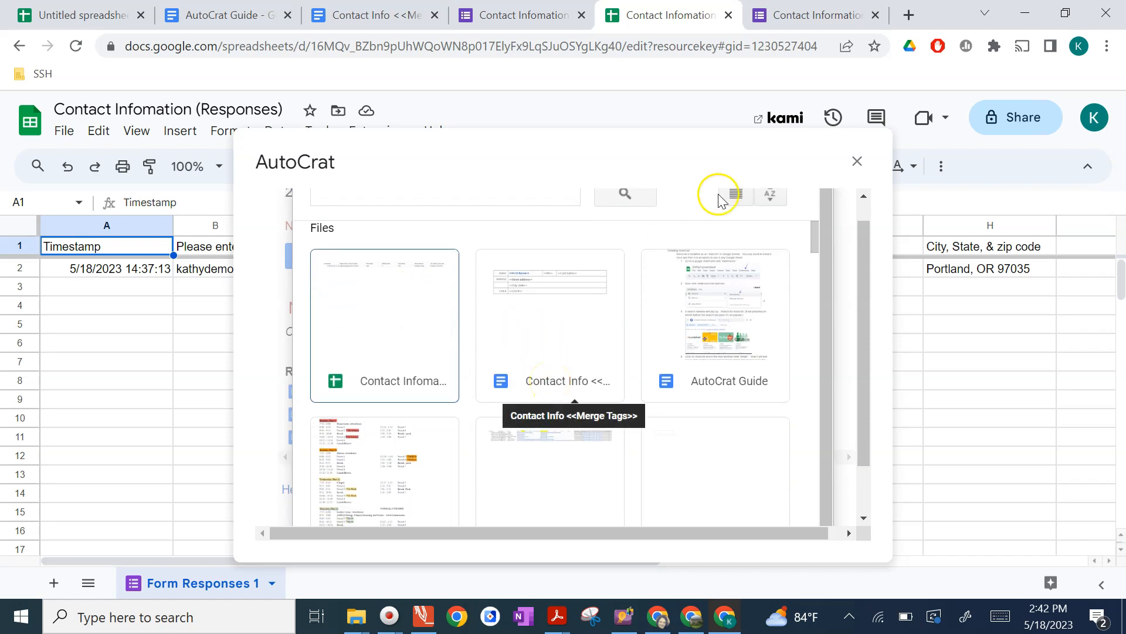
left_click(735, 197)
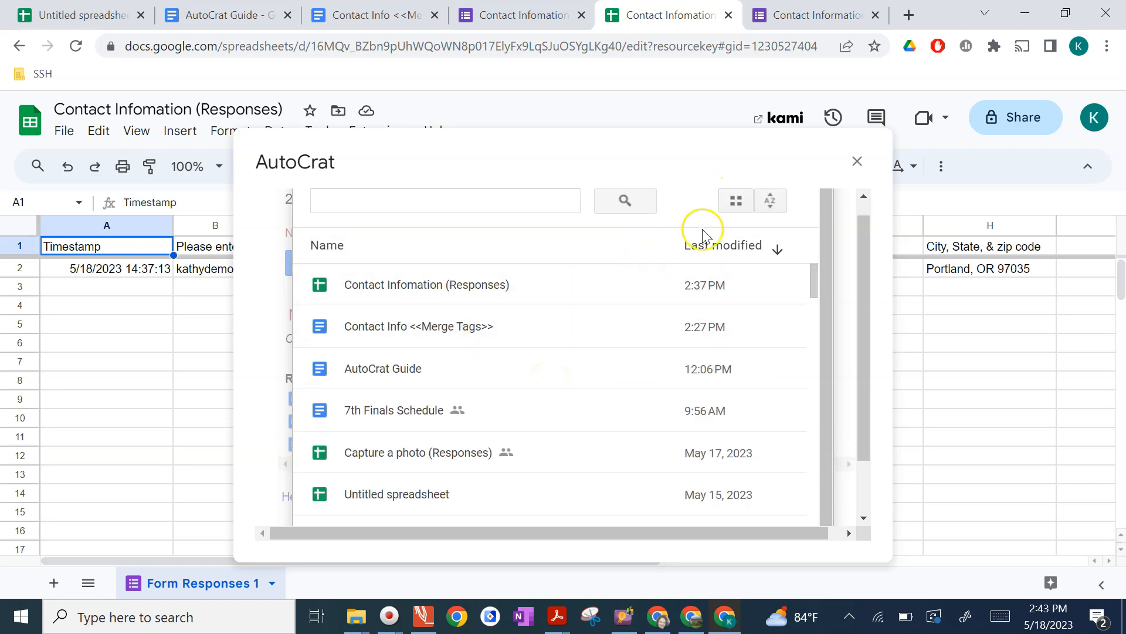
left_click(735, 200)
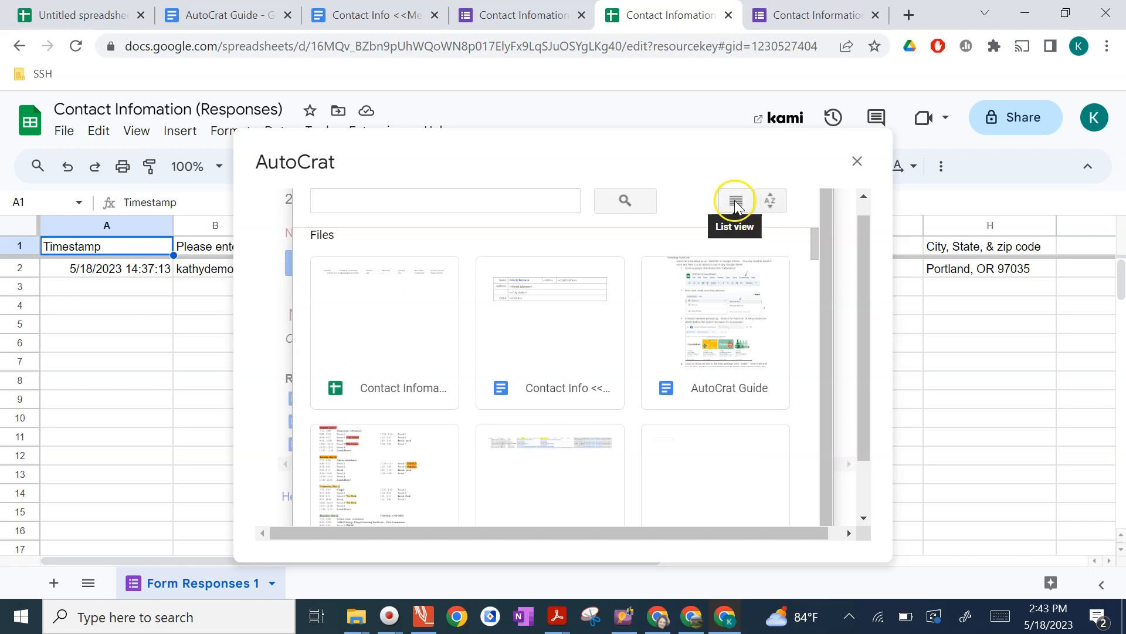
left_click(735, 203)
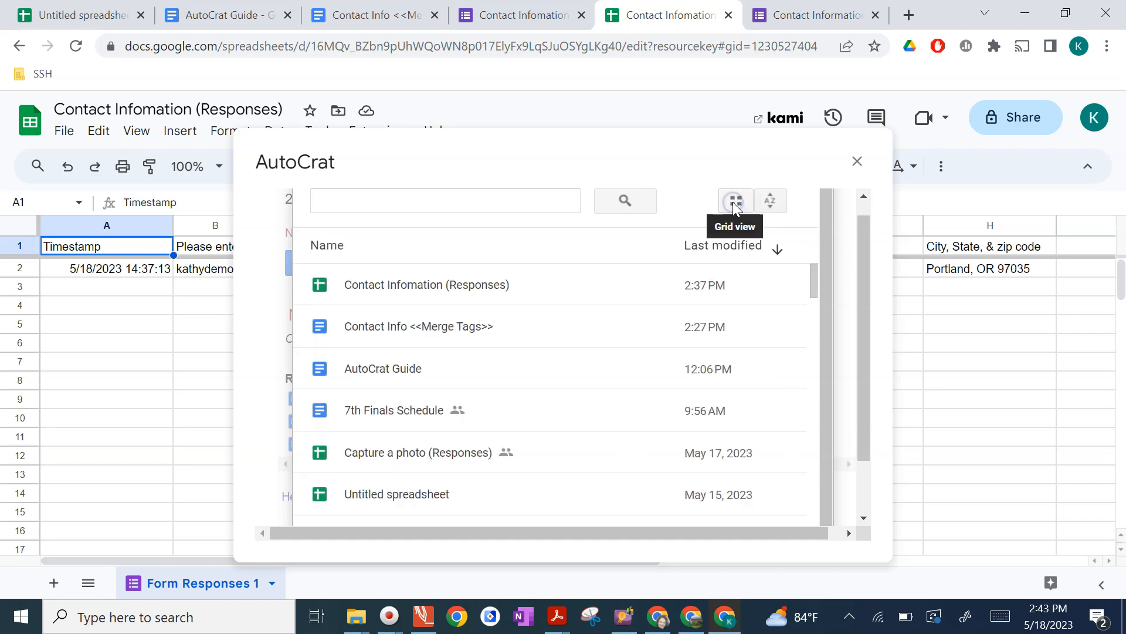
left_click(461, 335)
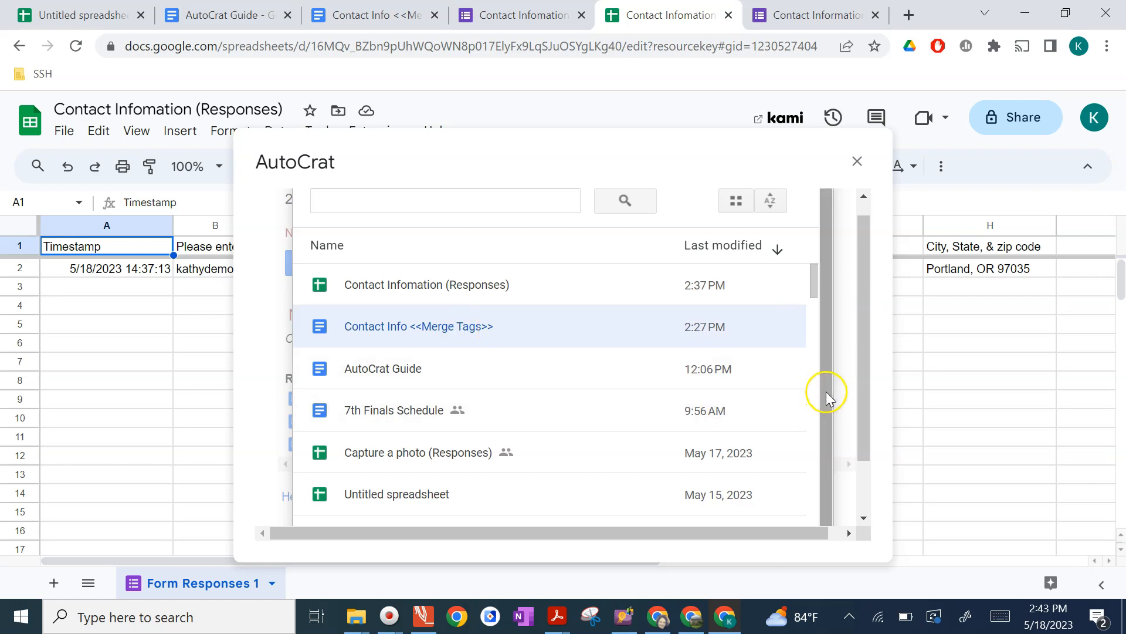
left_click_drag(862, 392, 860, 495)
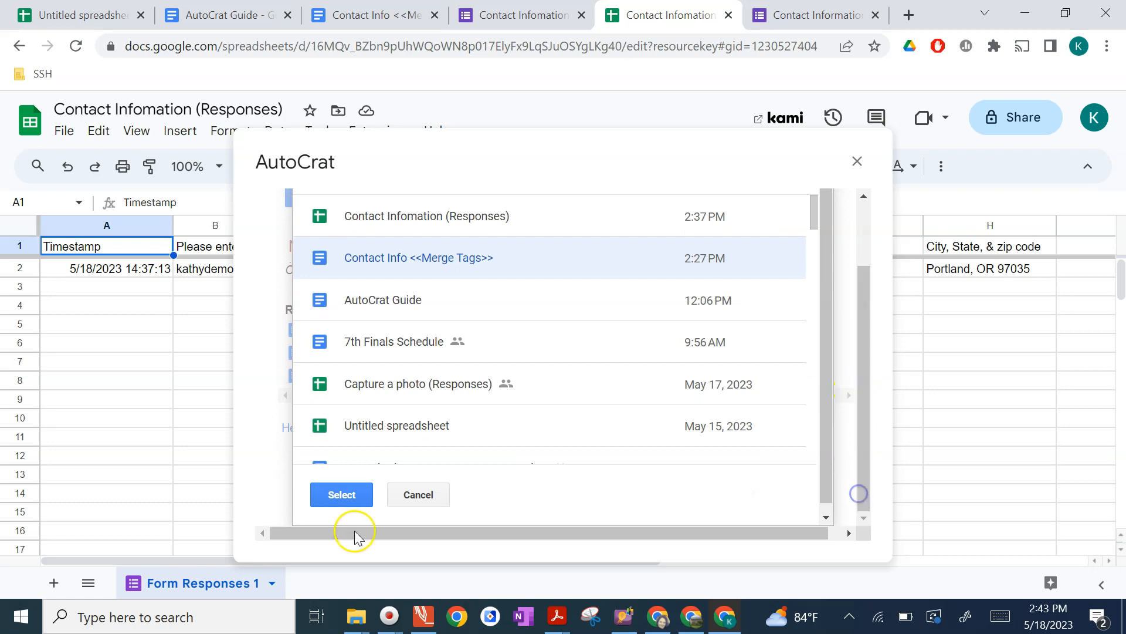
left_click(337, 494)
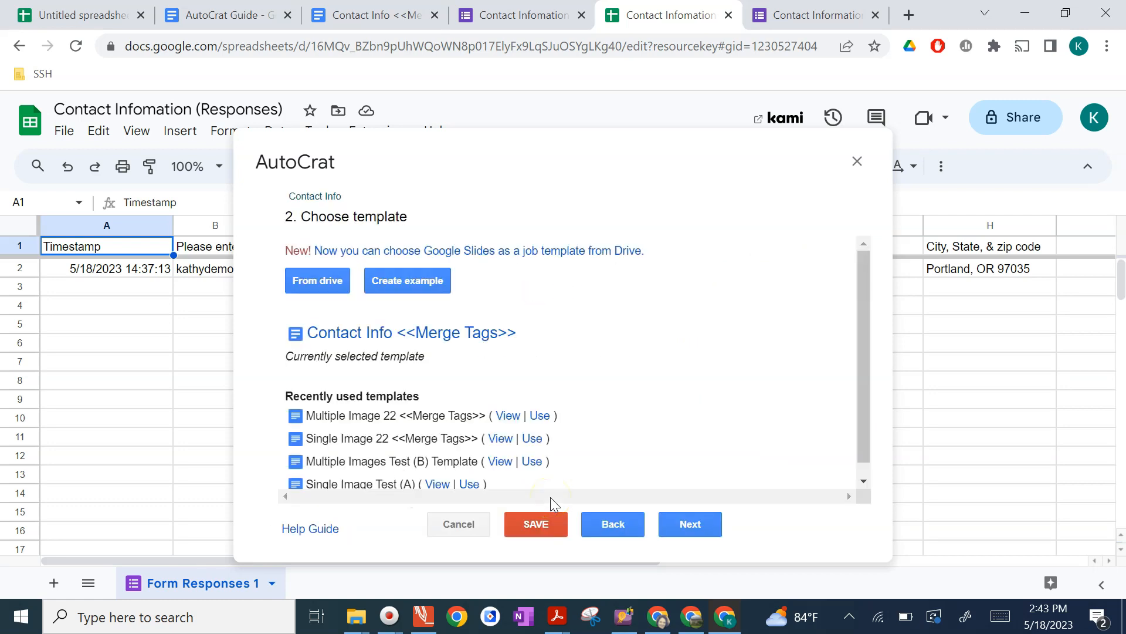
left_click(683, 526)
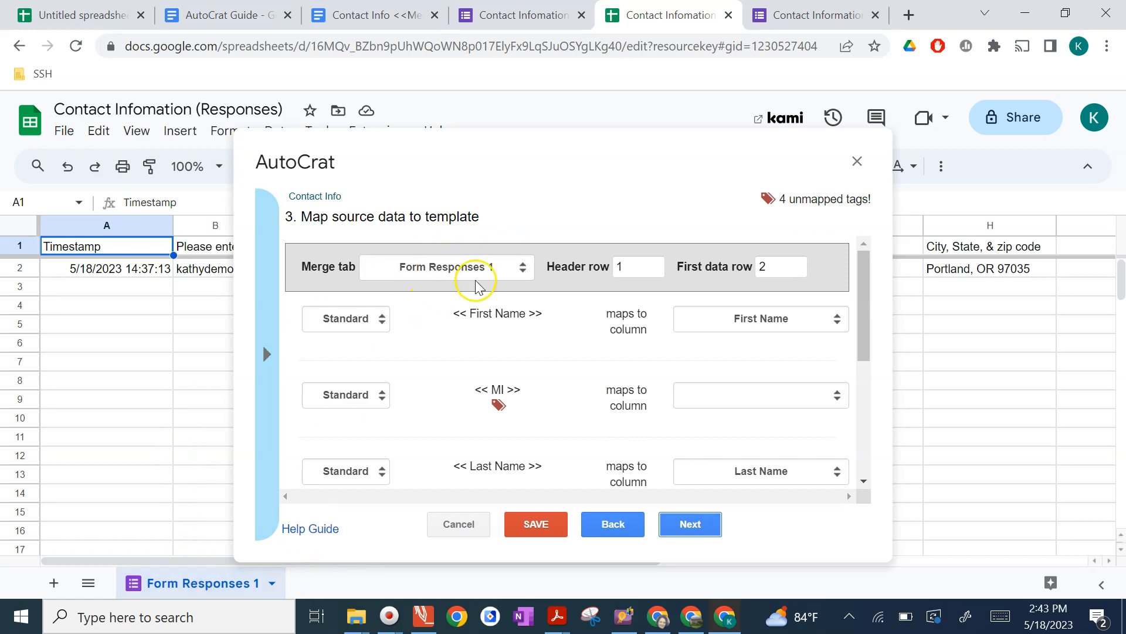
Keep Form Responses 1 as the merge tab and map the <<MI>> tag to the Middle Initial column.
left_click(524, 270)
left_click(524, 270)
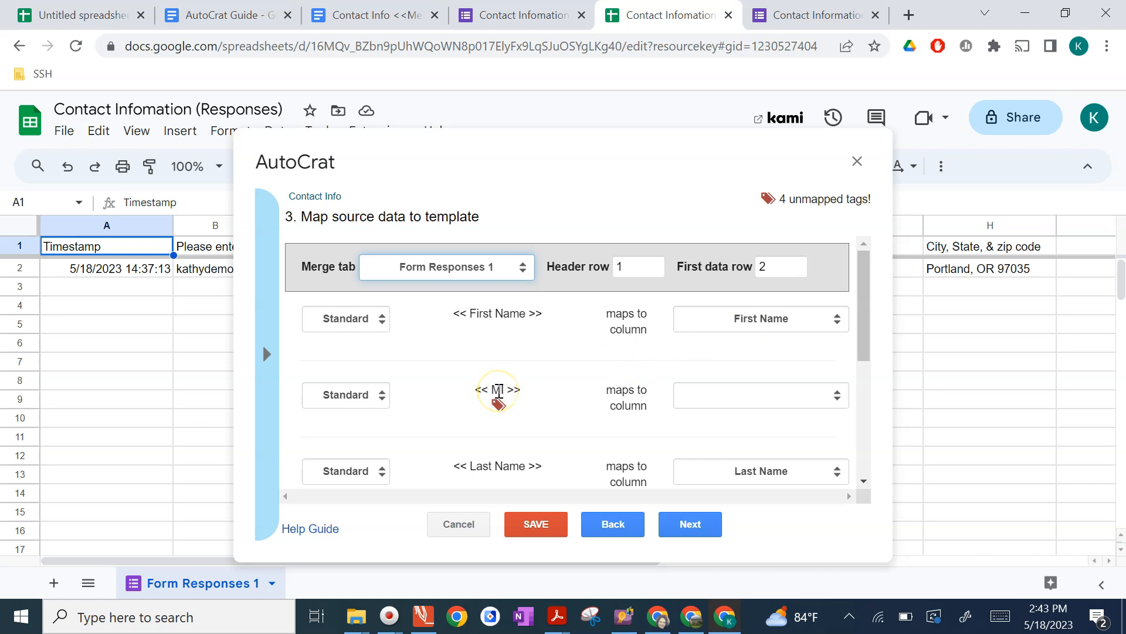
left_click(685, 396)
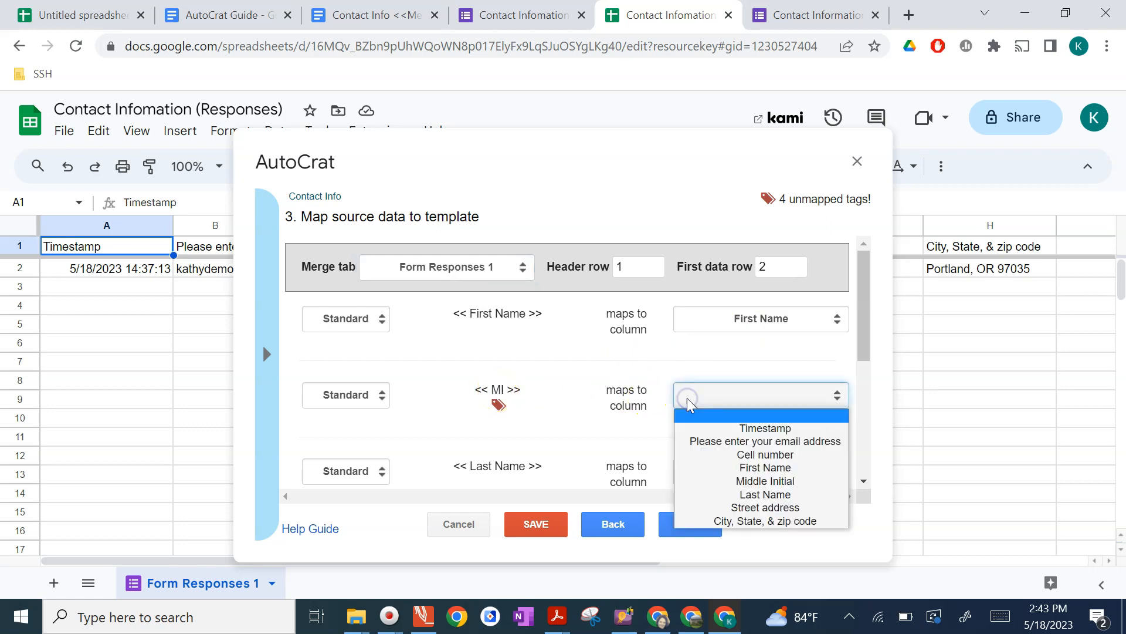
left_click(739, 482)
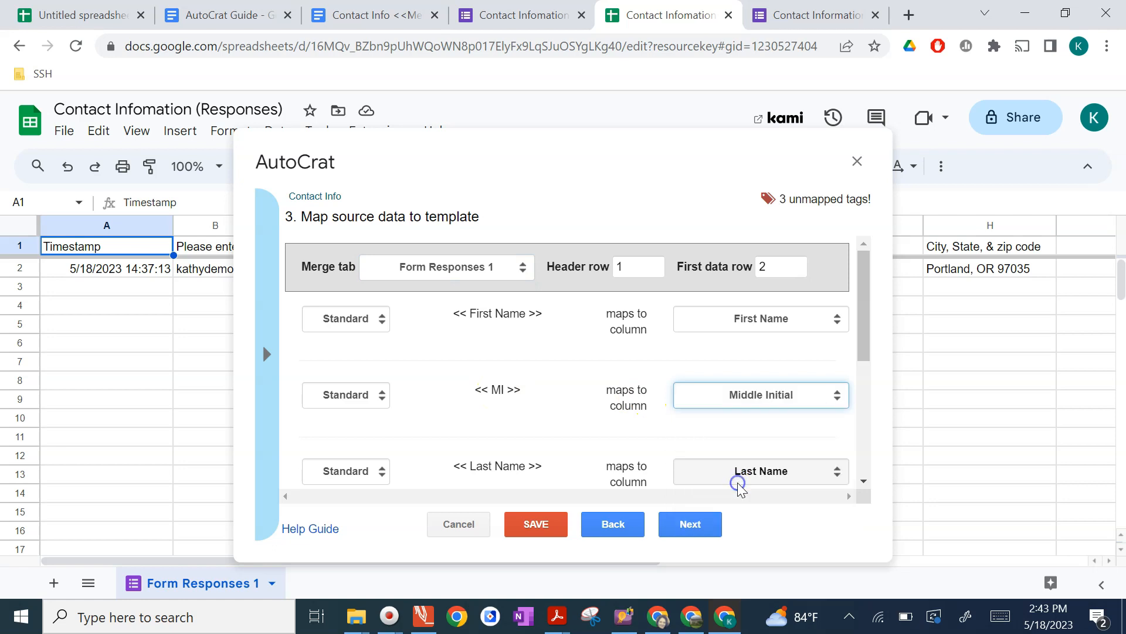
Map the <<Street Address>> tag to the Street address column and <<City, state>> to City, State, & zip code.
left_click(864, 339)
left_click_drag(863, 340, 858, 420)
left_click(831, 366)
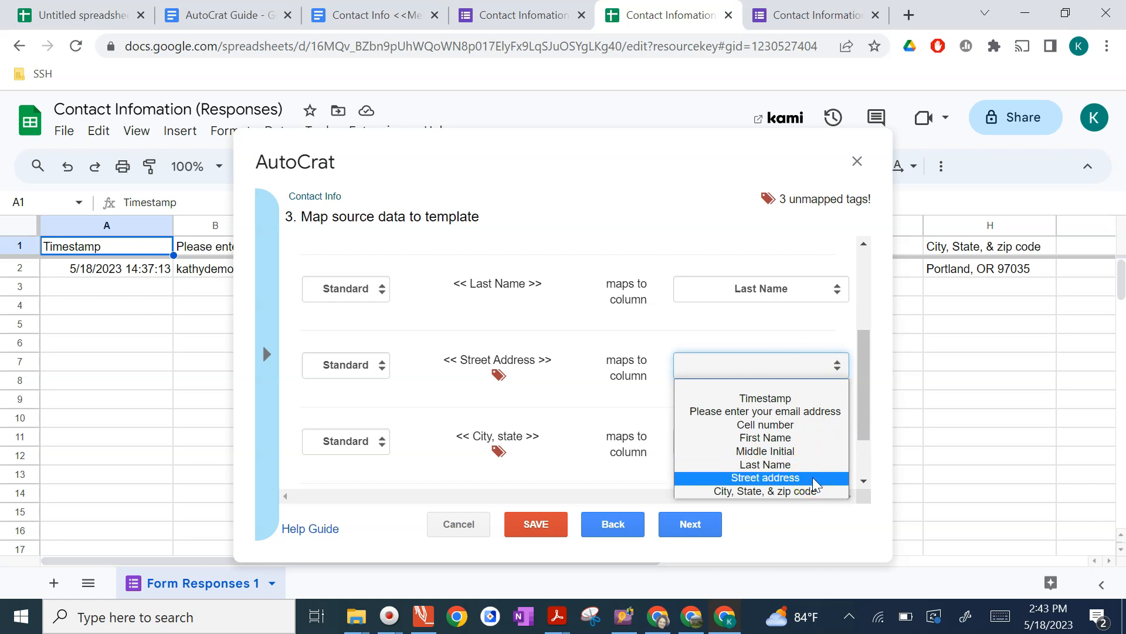
left_click(784, 479)
left_click(783, 478)
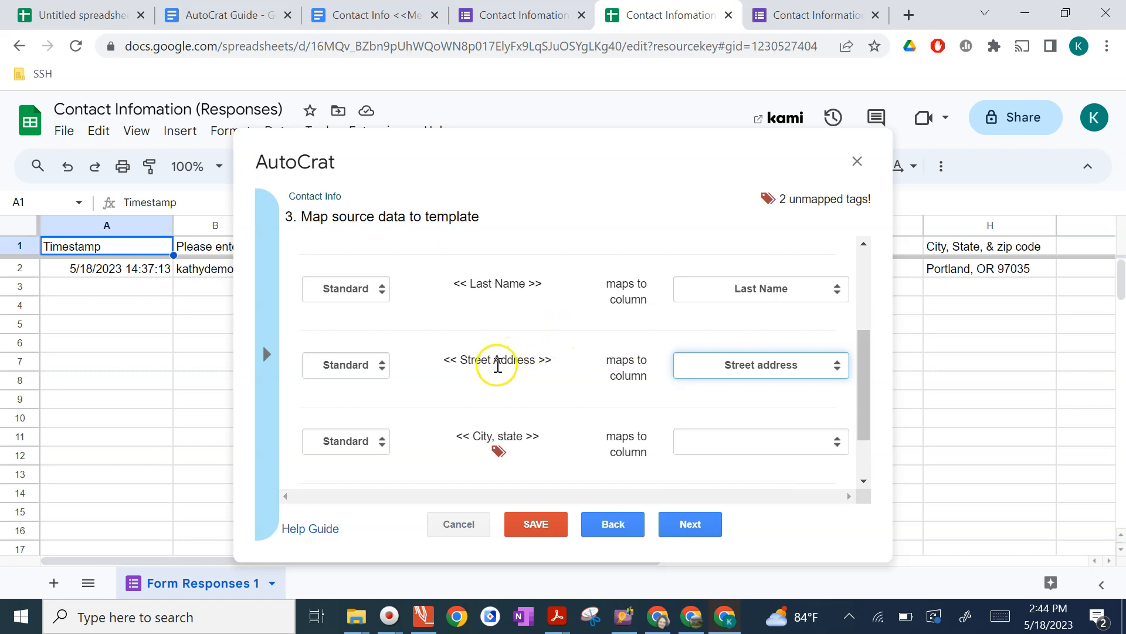
left_click(706, 440)
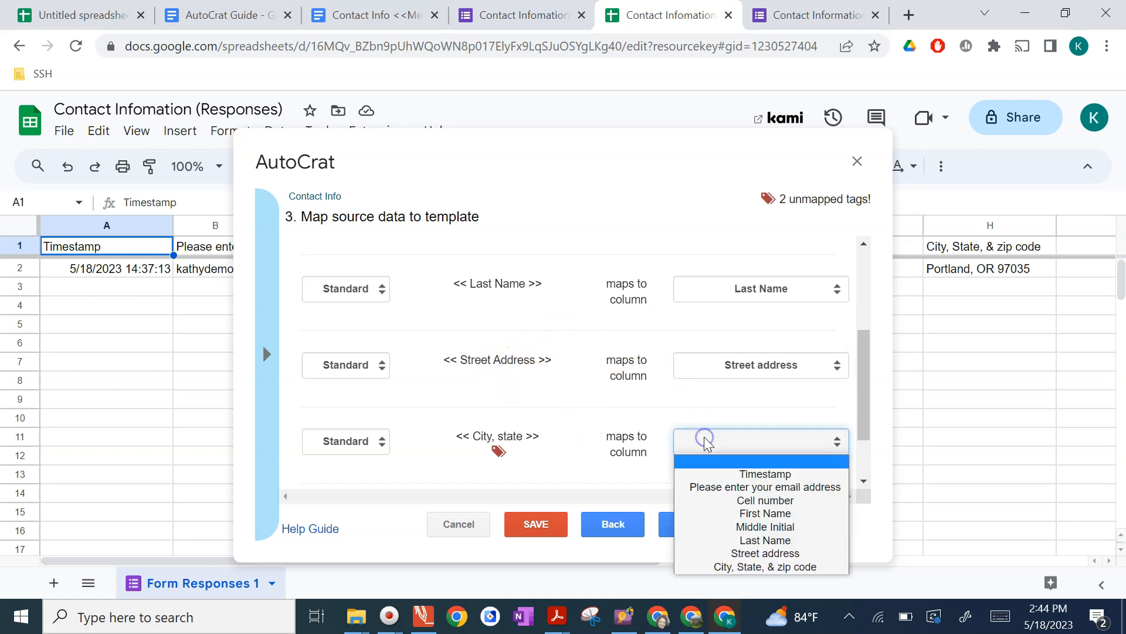
left_click(775, 567)
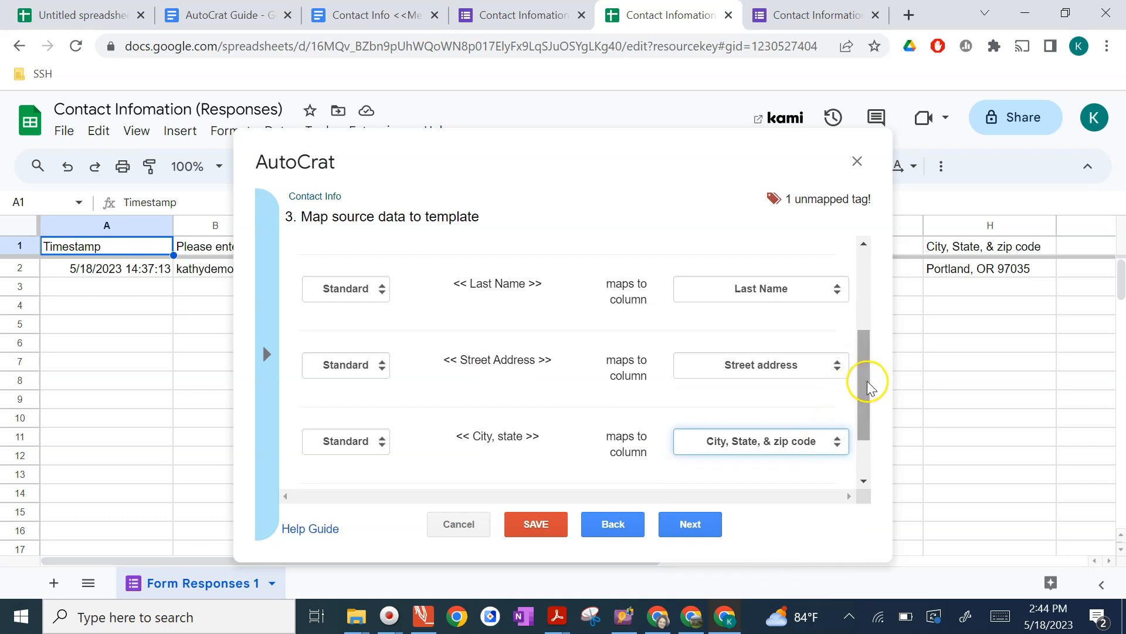
Map the <<Cell #>> tag to the Cell number column and continue to the file settings.
left_click_drag(864, 383, 859, 424)
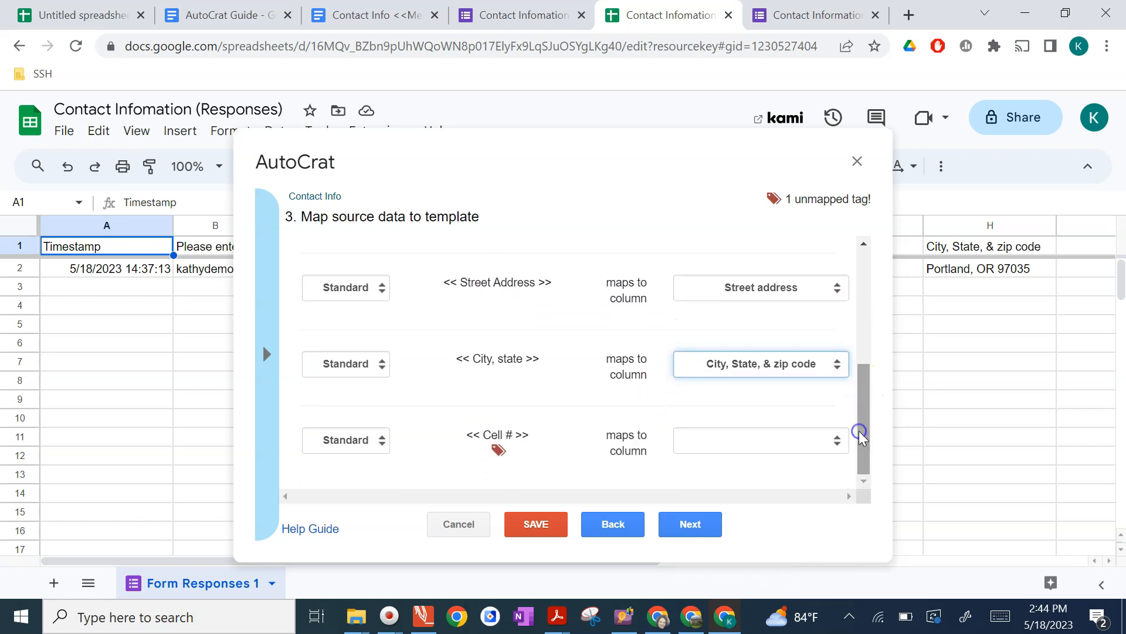
left_click(826, 441)
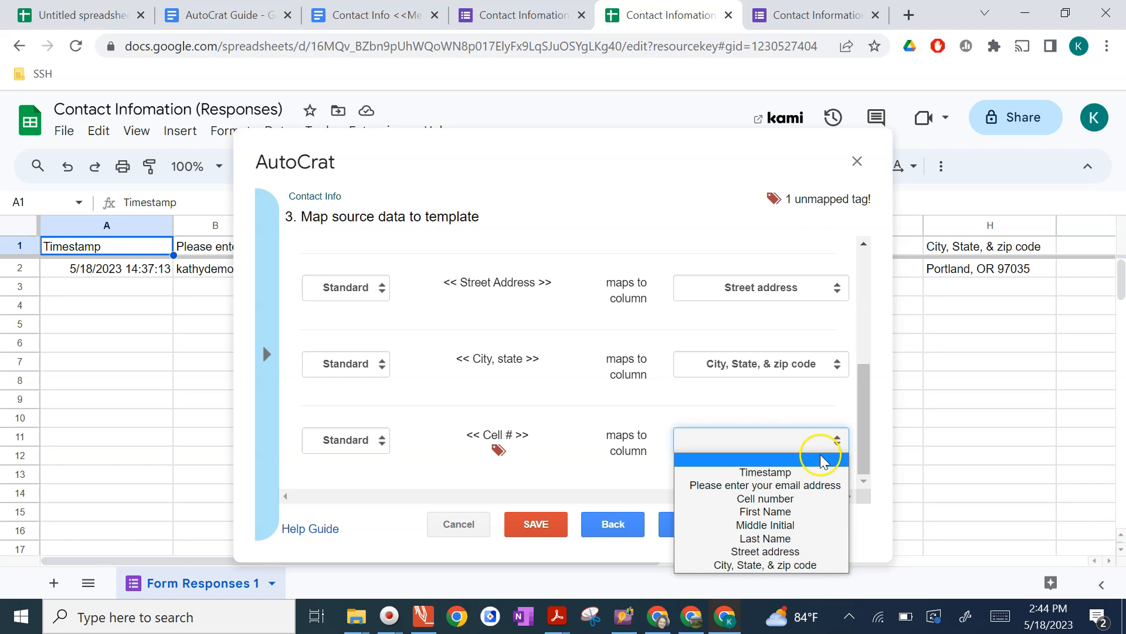
left_click(799, 506)
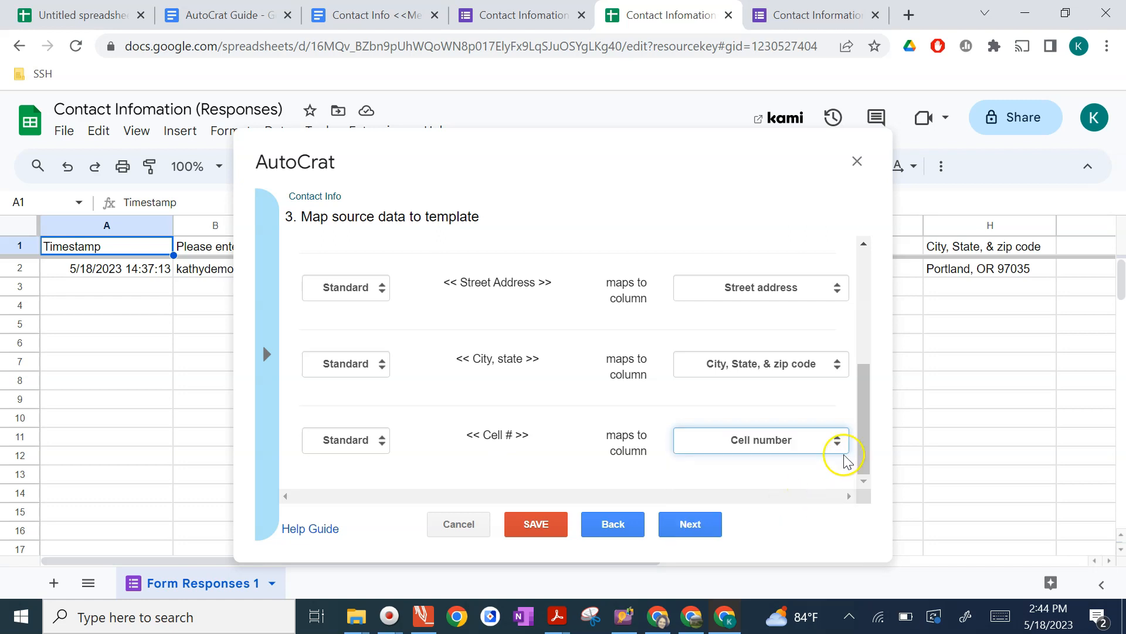
left_click_drag(863, 440, 850, 302)
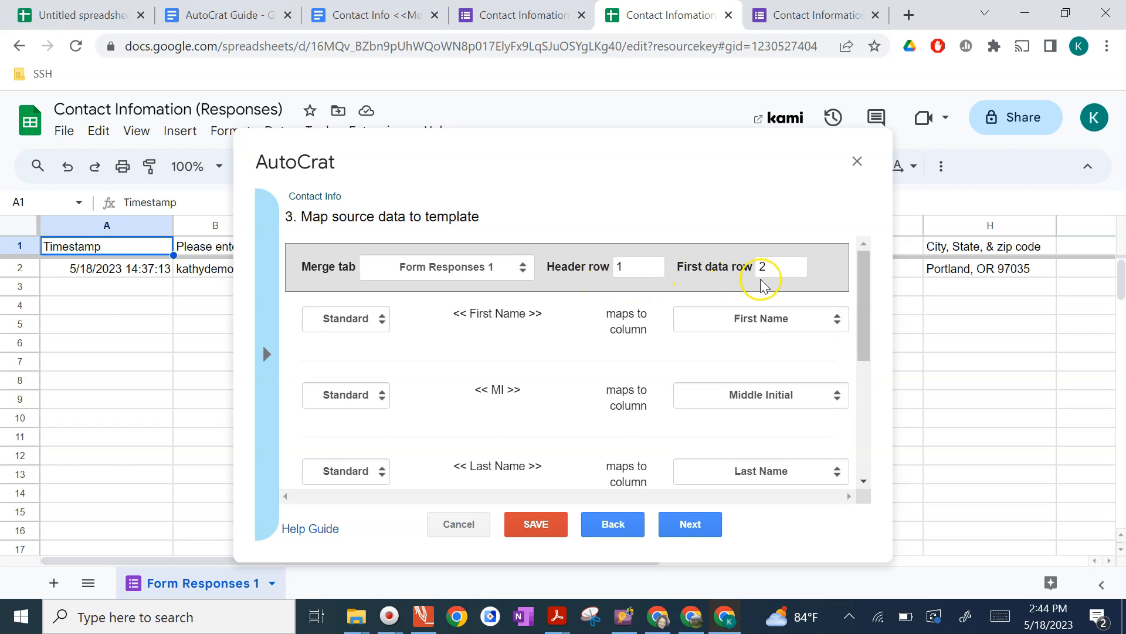
left_click(695, 530)
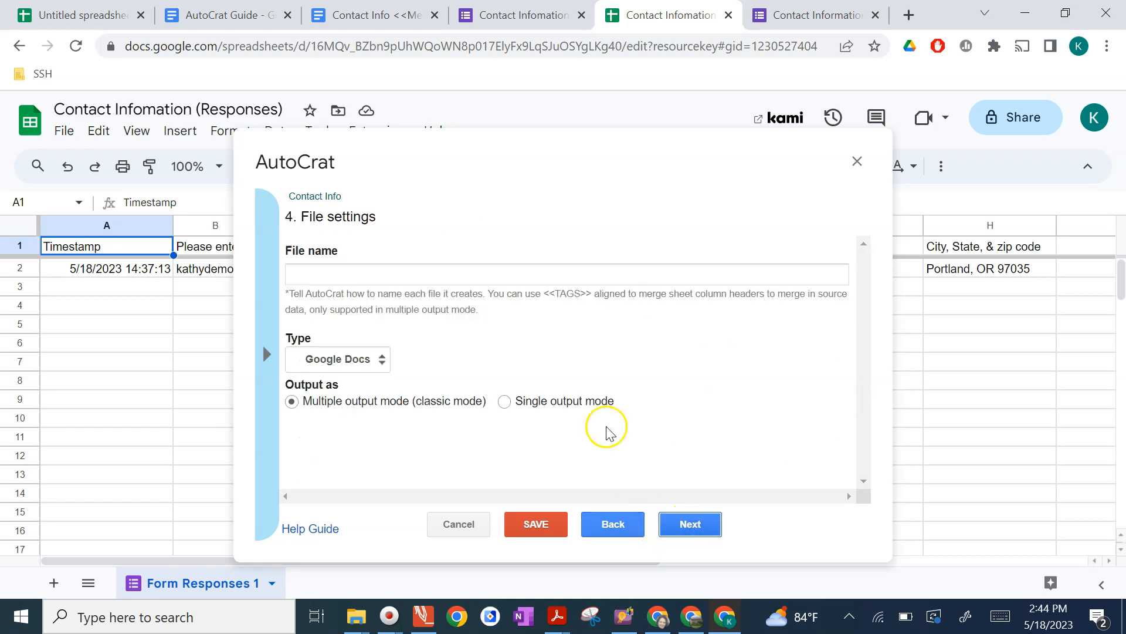
Copy the <<Last Name>> tag from the available merge tags into the output file name.
left_click(498, 278)
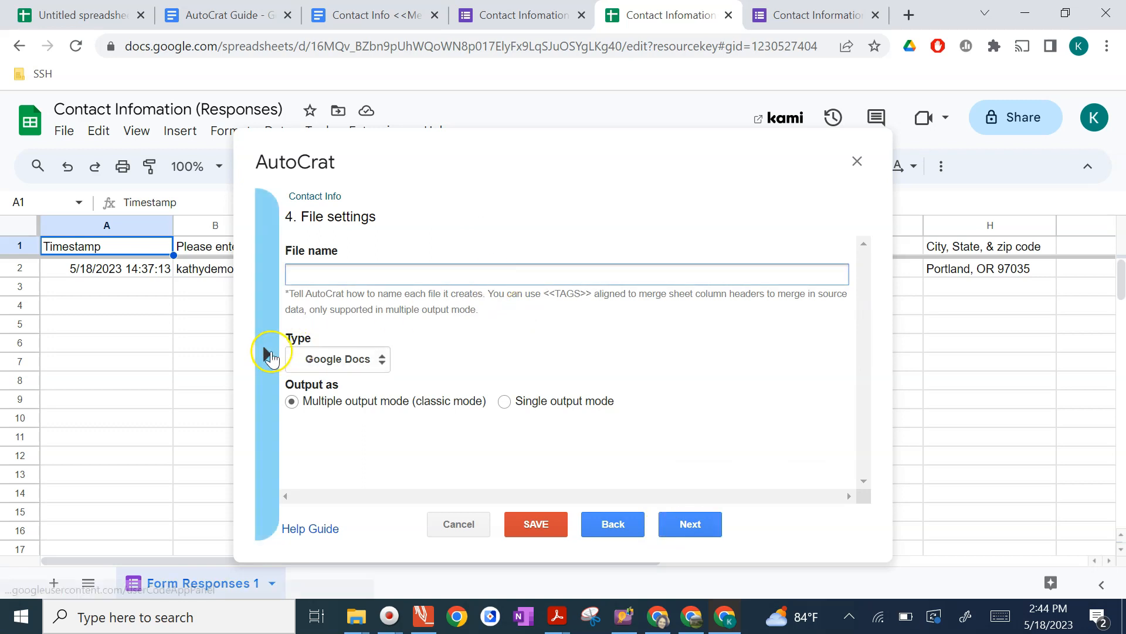
left_click(267, 353)
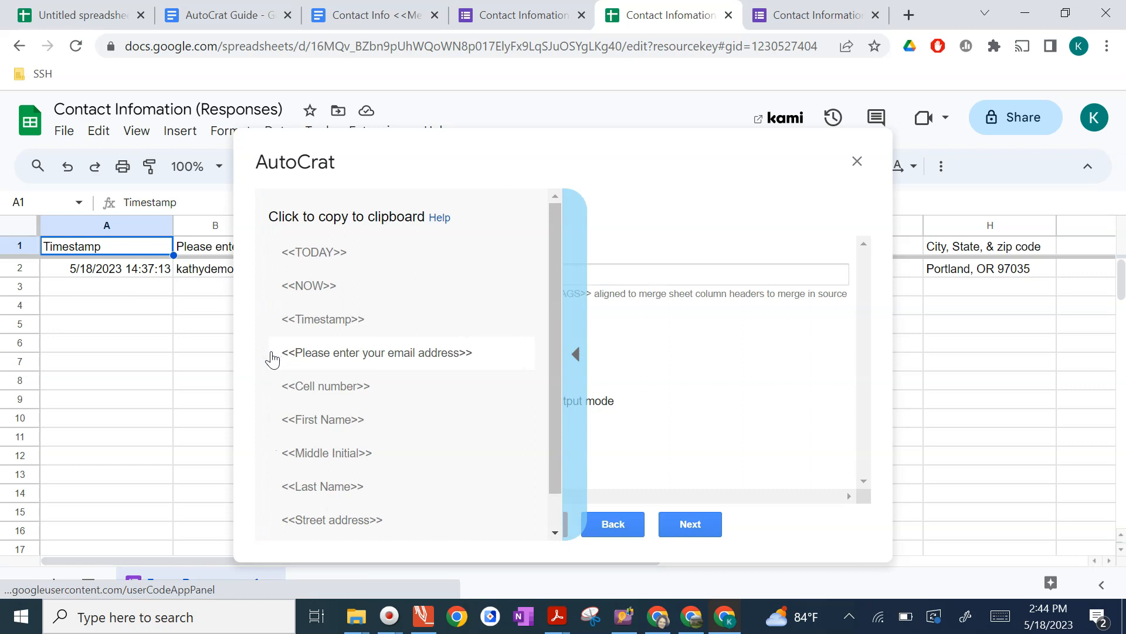
left_click(301, 489)
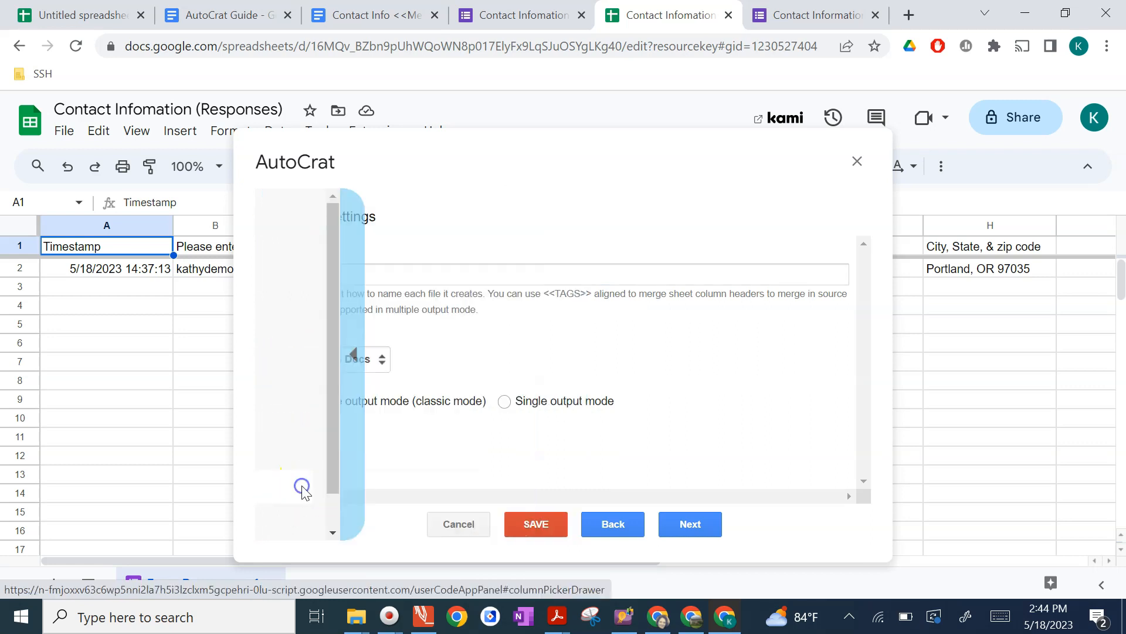
left_click(311, 278)
type("<<Last Name>>")
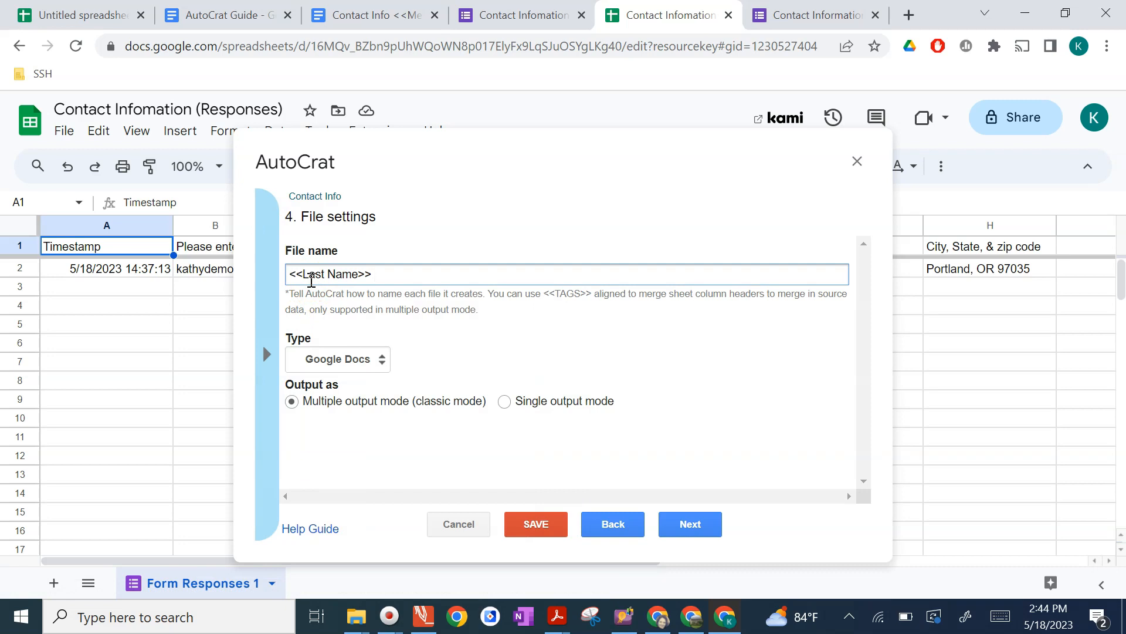
Extend the output file name with the <<First Name>> tag followed by the text "Contact Info 22-23".
left_click(266, 354)
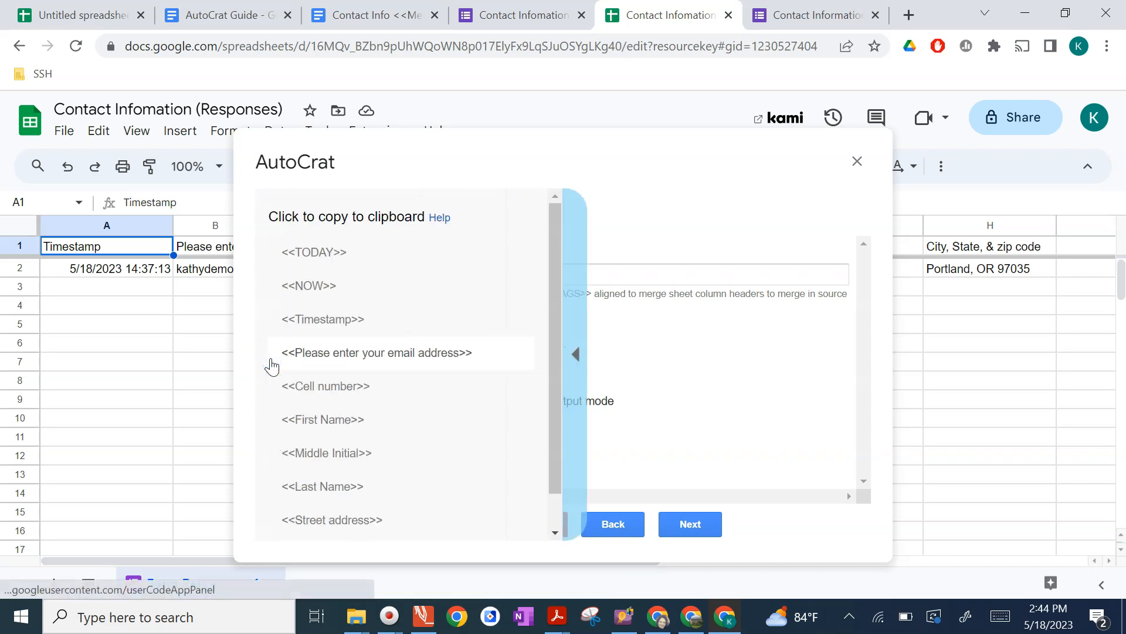
left_click(309, 420)
key("ctrl+c")
left_click(387, 279)
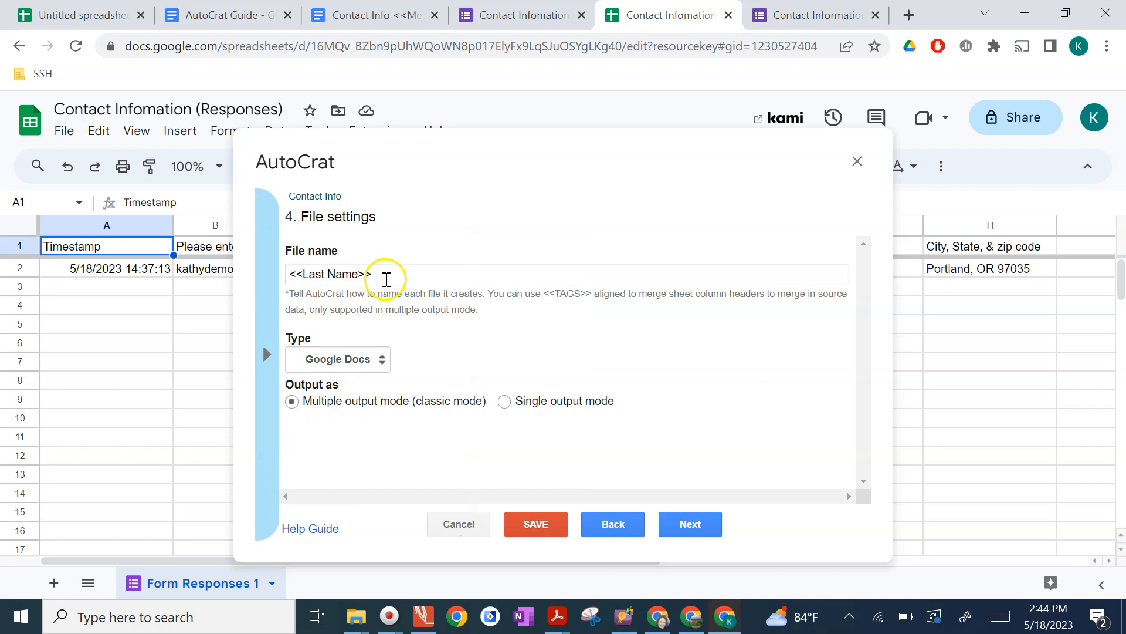
key("ctrl+v")
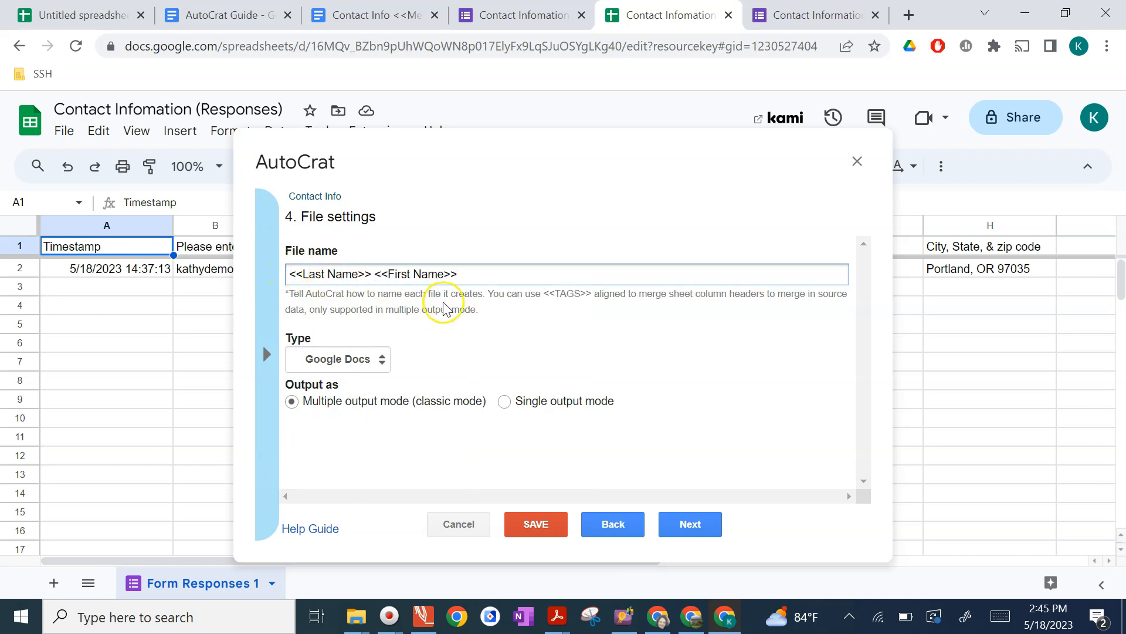
left_click(465, 279)
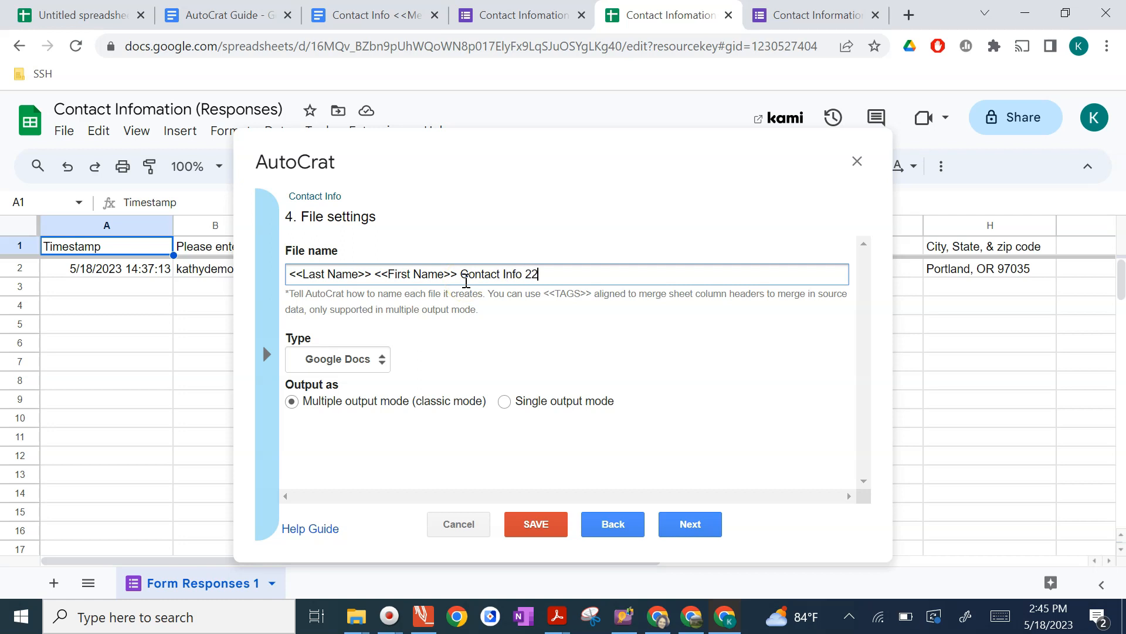
type("23")
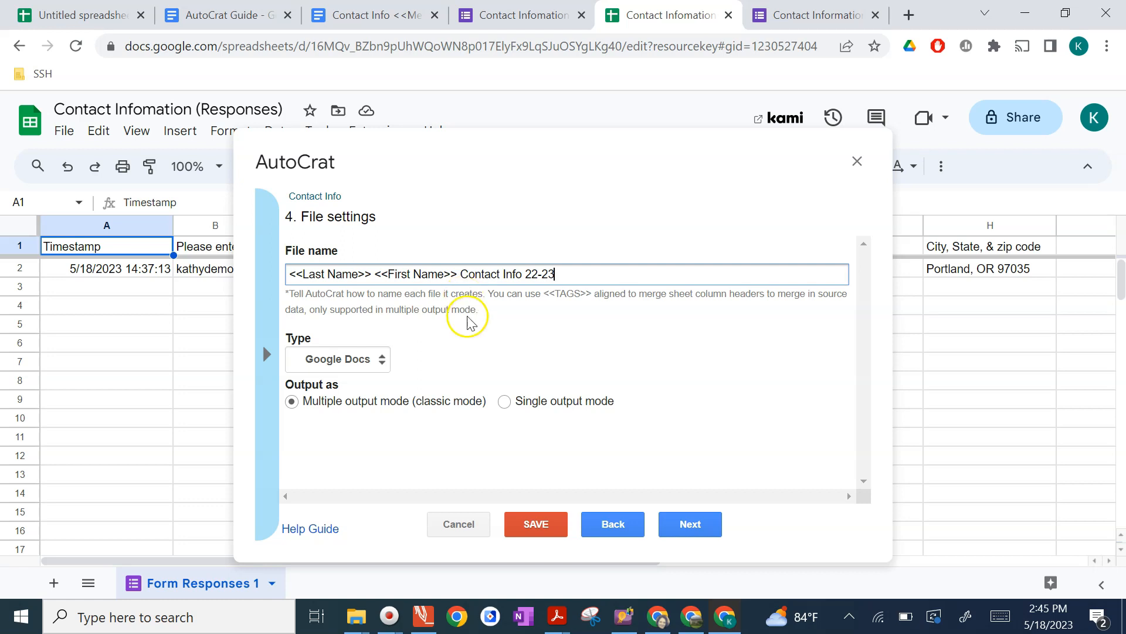
Keep Google Docs as the file type with multiple output mode, and continue to the destination folder selection.
left_click(374, 364)
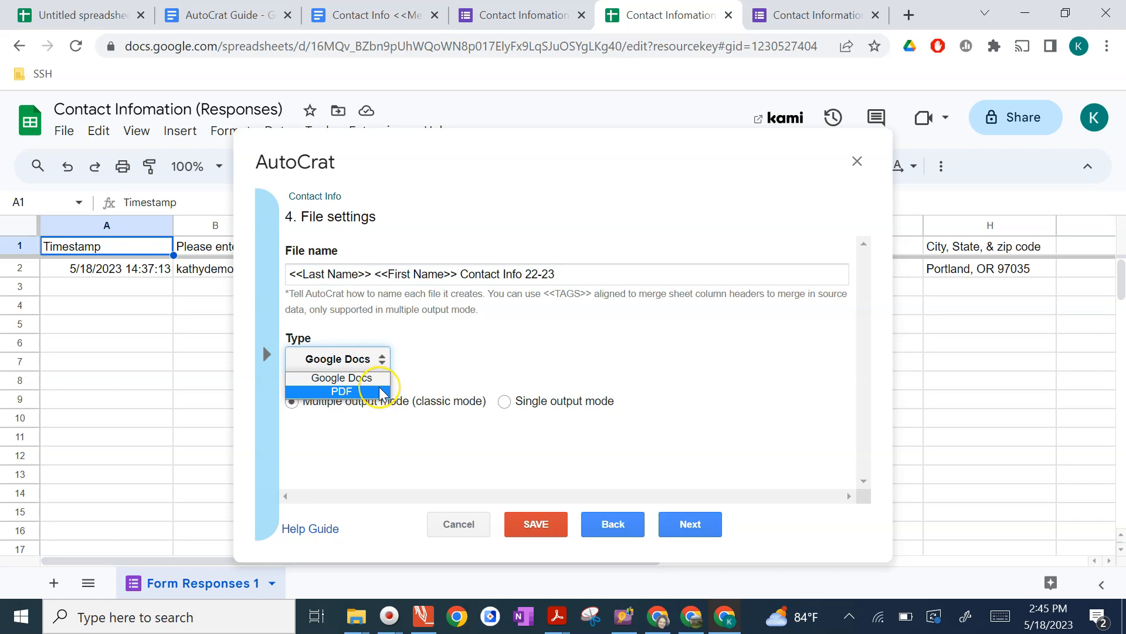
left_click(437, 360)
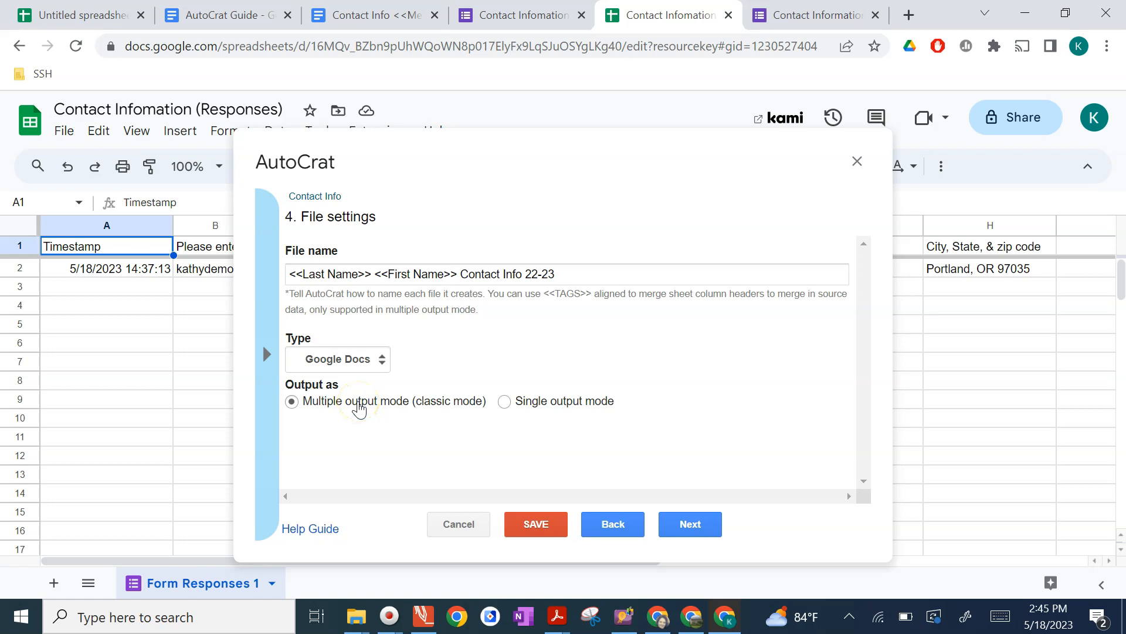
left_click(688, 528)
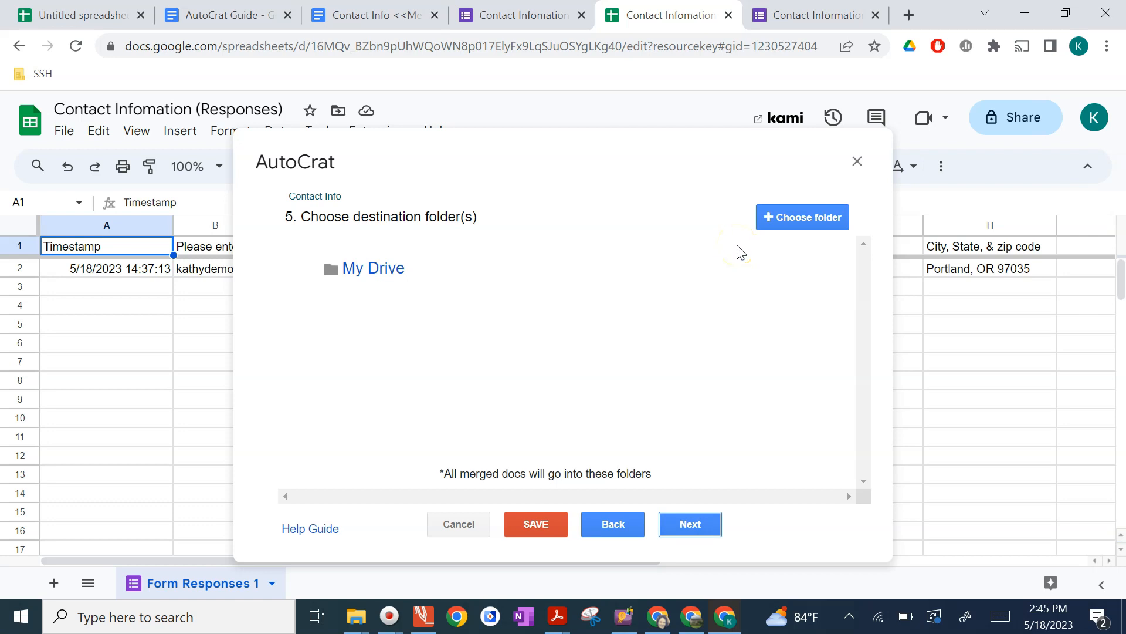
Open Google Drive at drive.google.com in a new browser tab.
left_click(909, 15)
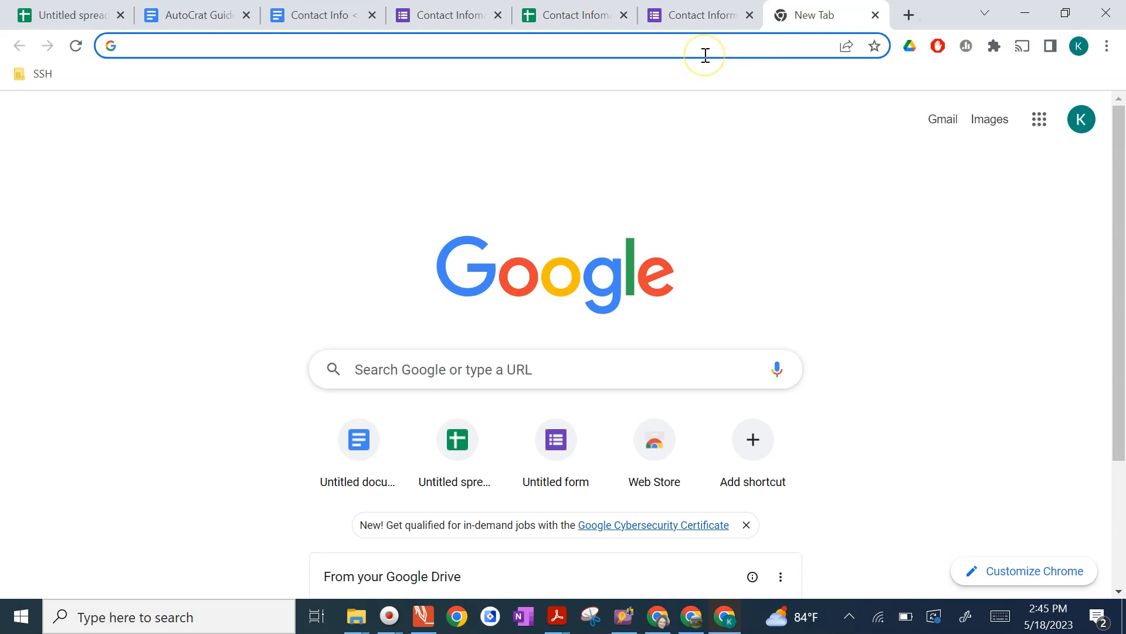
type("drive")
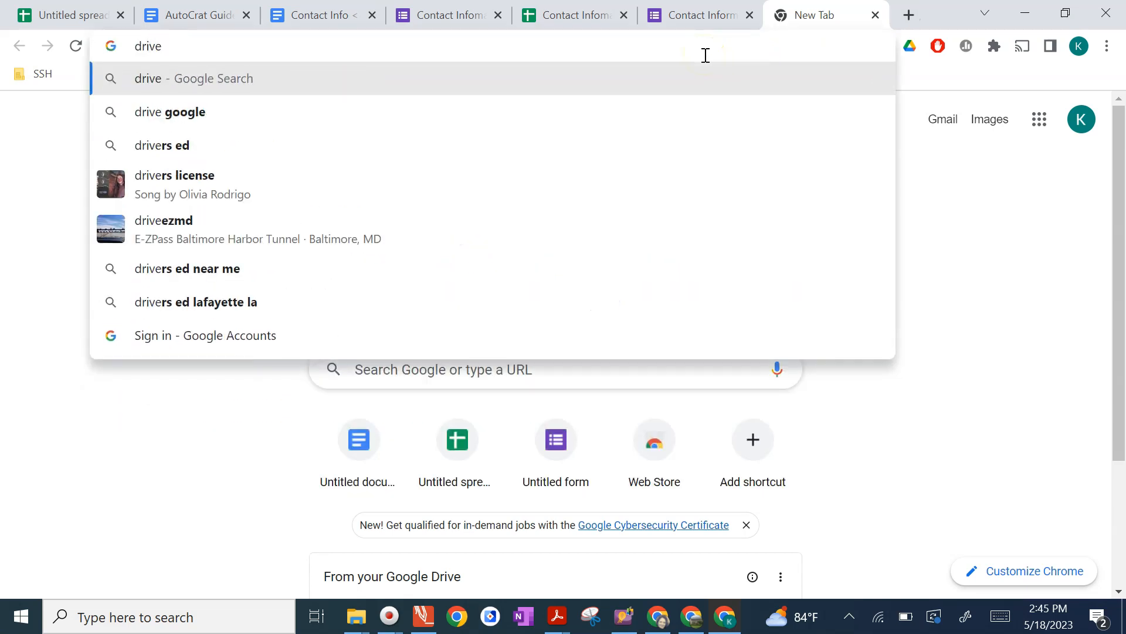
type(".gg")
key("BackSpace")
type("o")
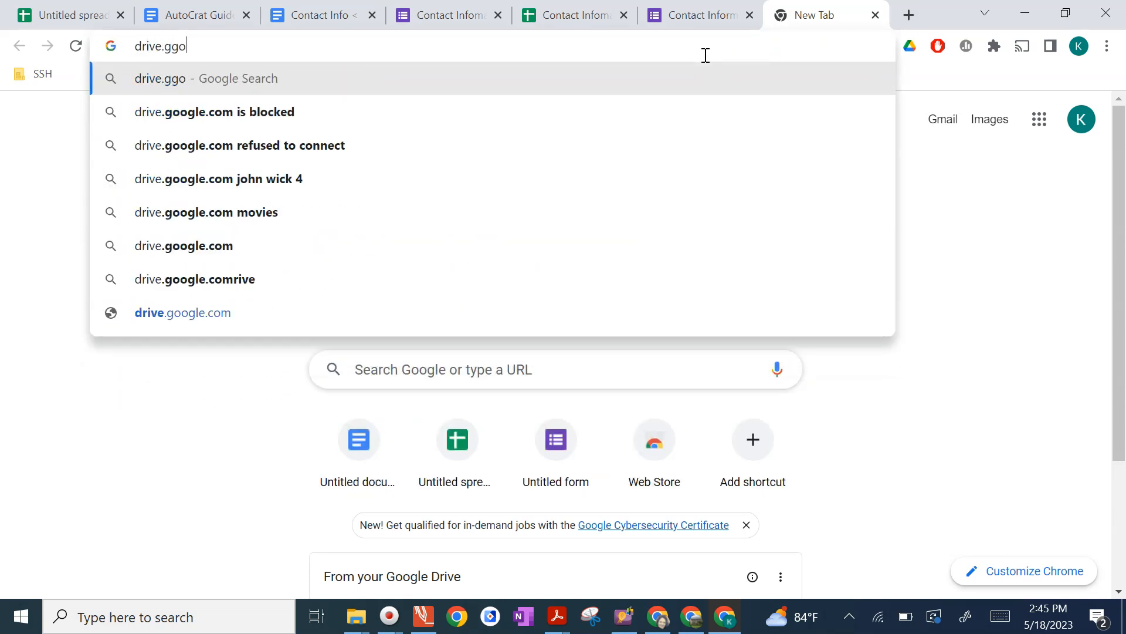
key("BackSpace")
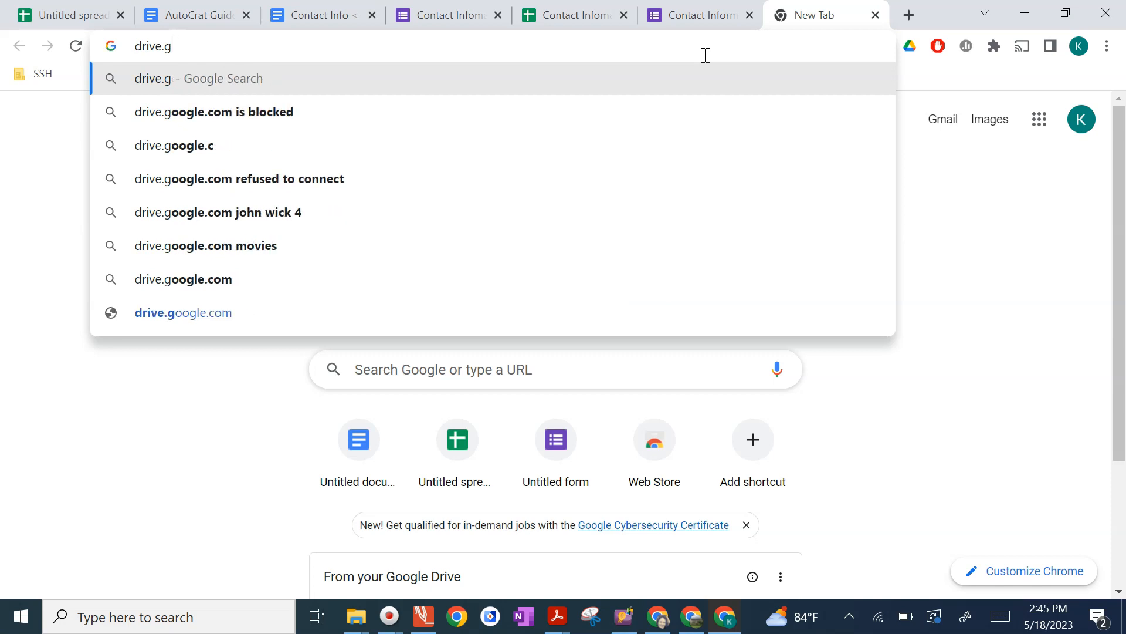
type("oogle.com")
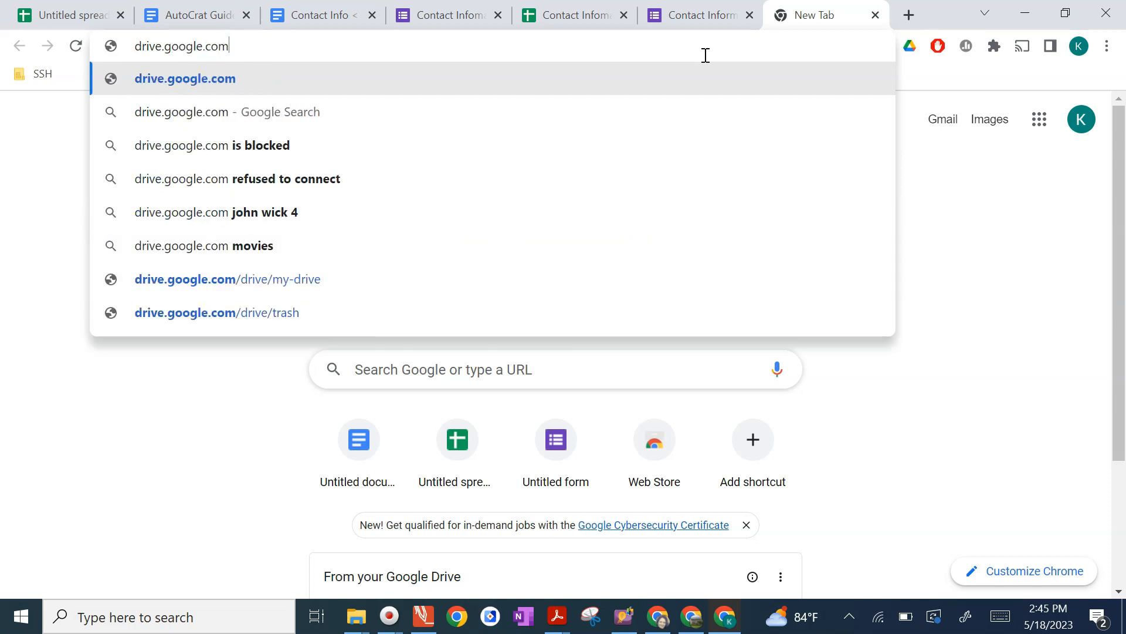
key("Return")
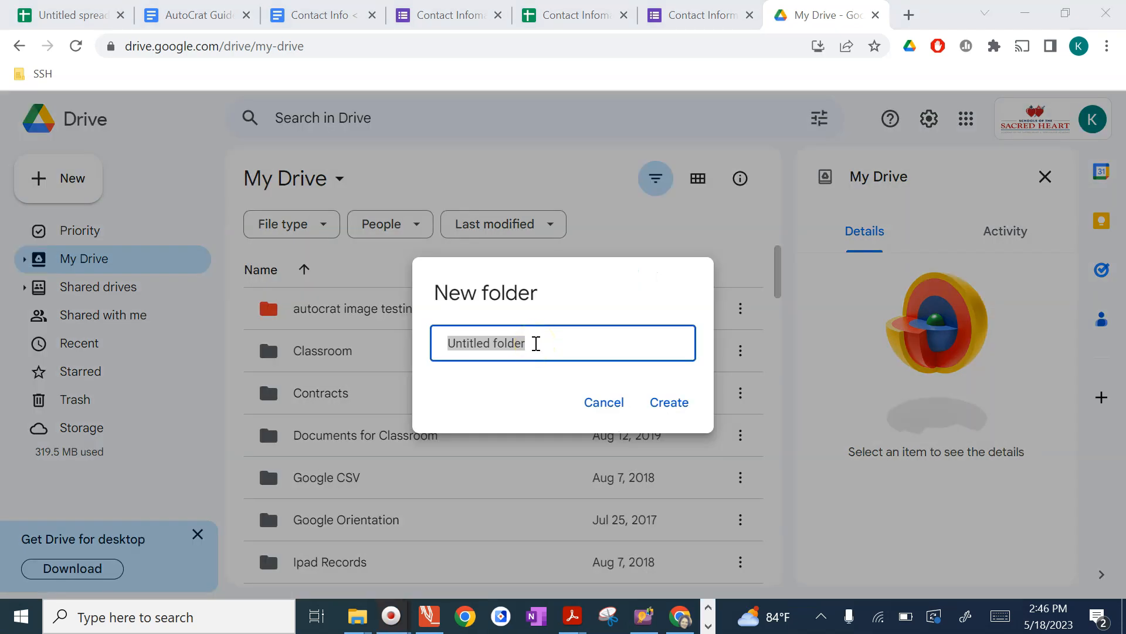
Name the new My Drive folder "Contact Info 22-23 Autocrat" and create it.
left_click(526, 341)
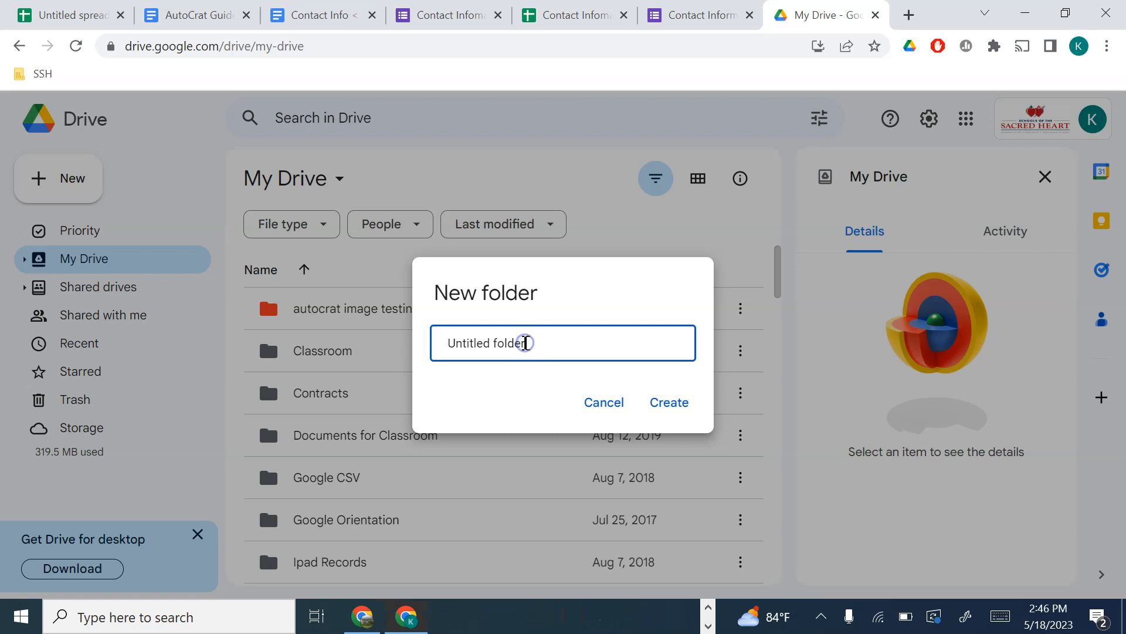
triple_click(516, 346)
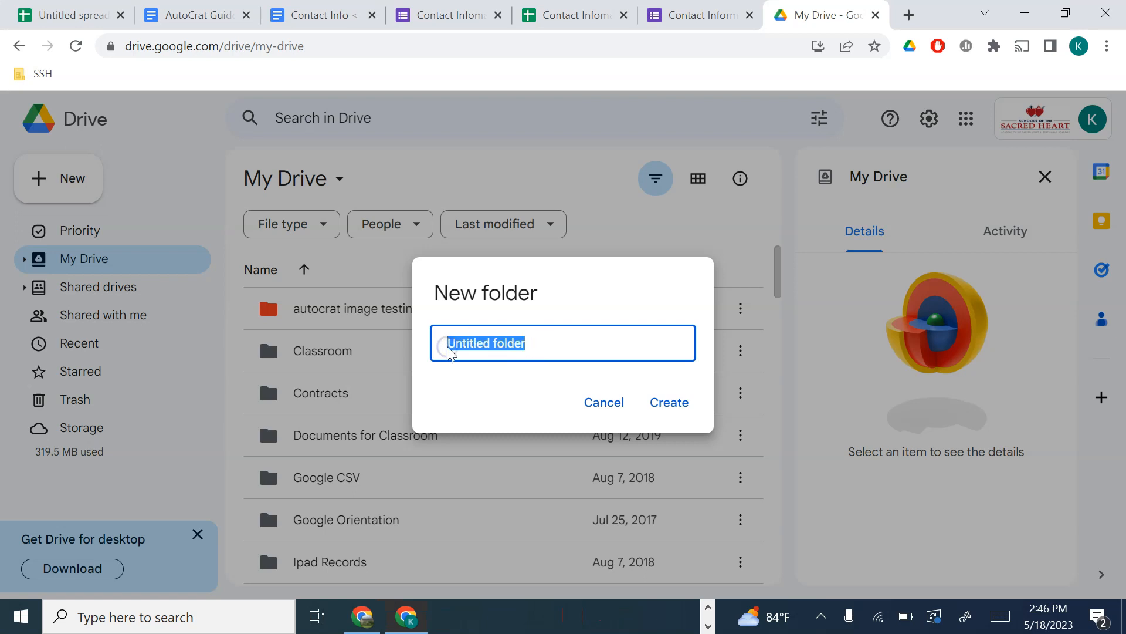
type("Contact")
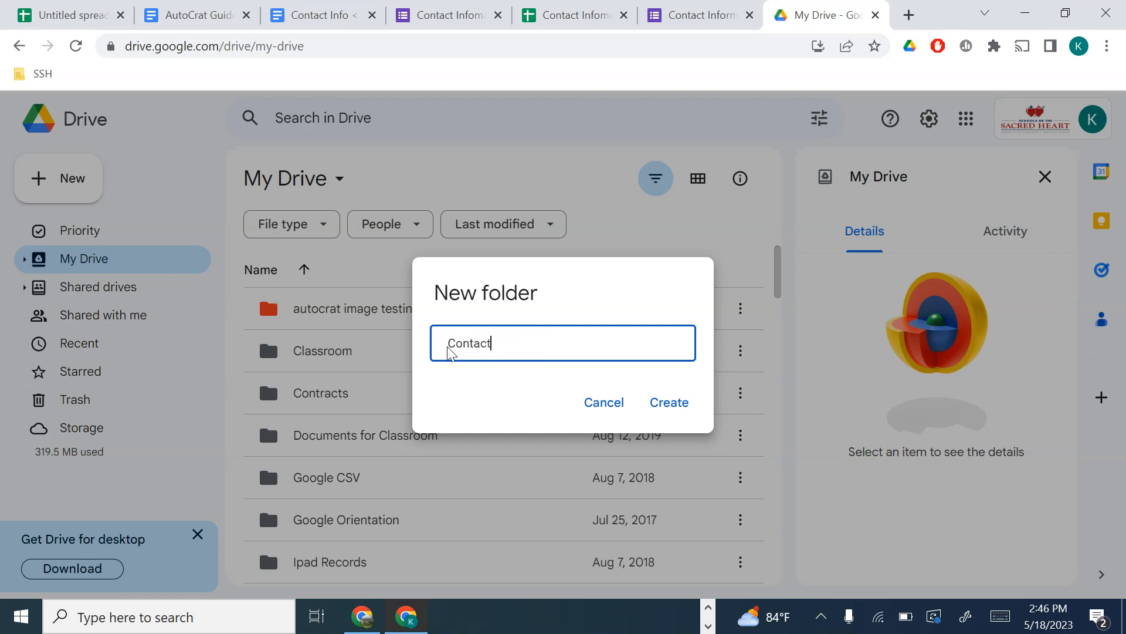
type(" Info 22-23 Autocro")
key("BackSpace")
type("at")
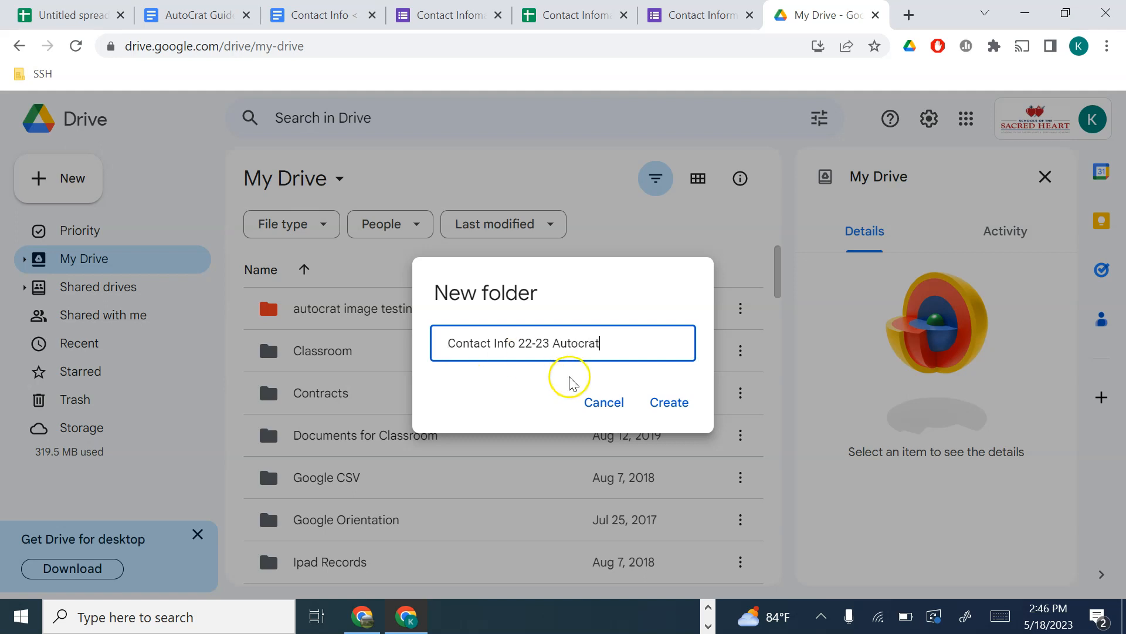
left_click(666, 404)
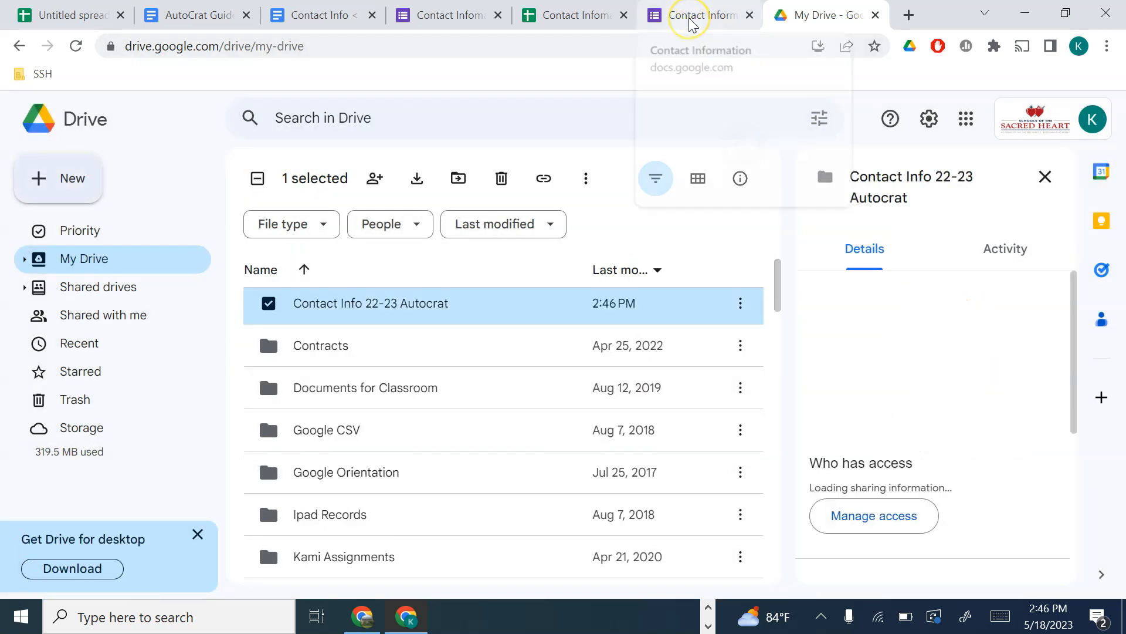
Return to the Contact Information responses spreadsheet and add the Contact Info 22-23 Autocrat folder as a merge destination.
left_click(570, 22)
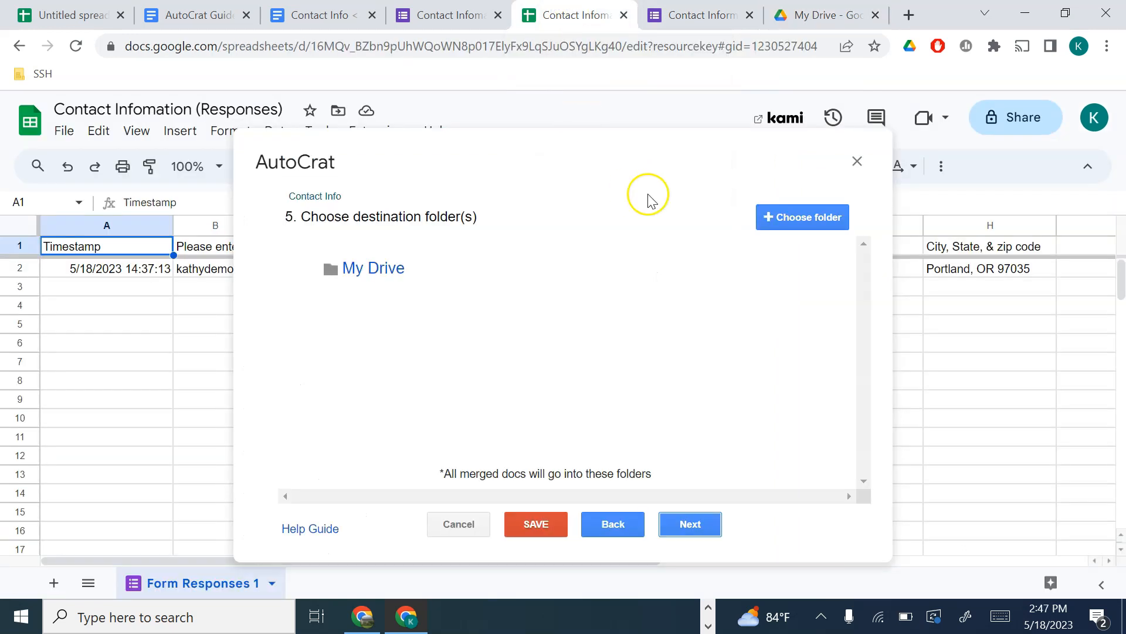
left_click(784, 225)
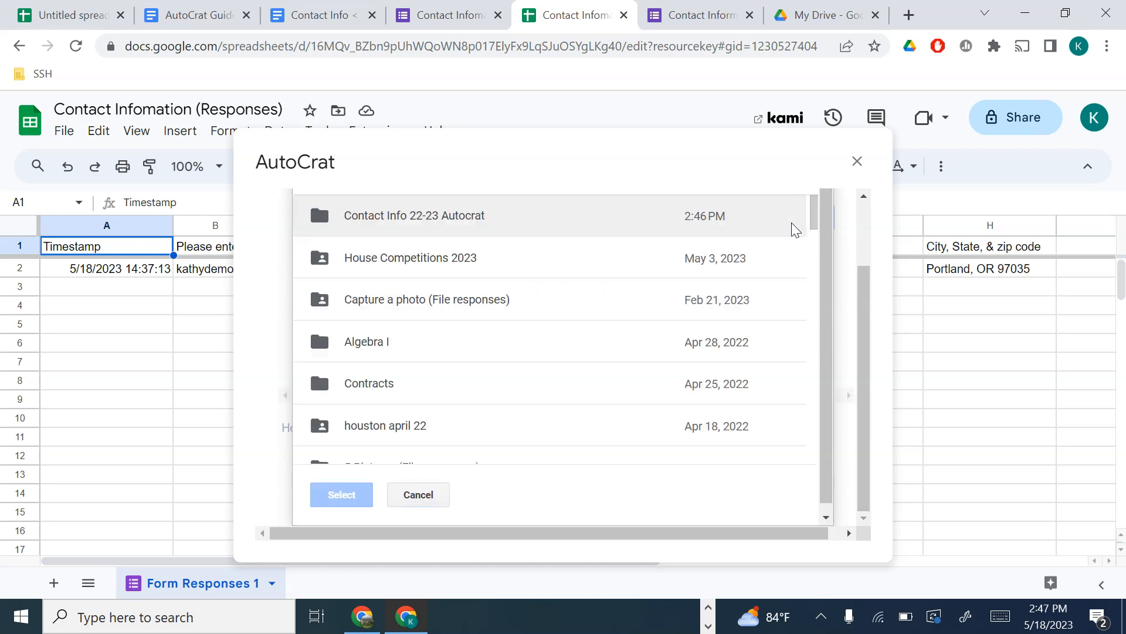
left_click(482, 226)
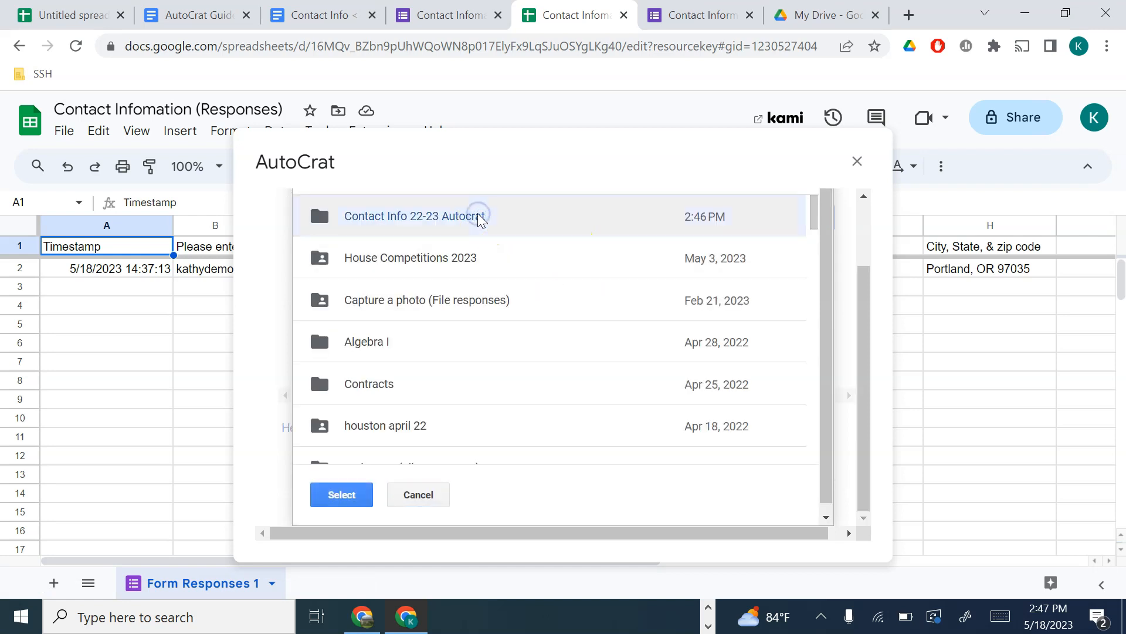
left_click(339, 493)
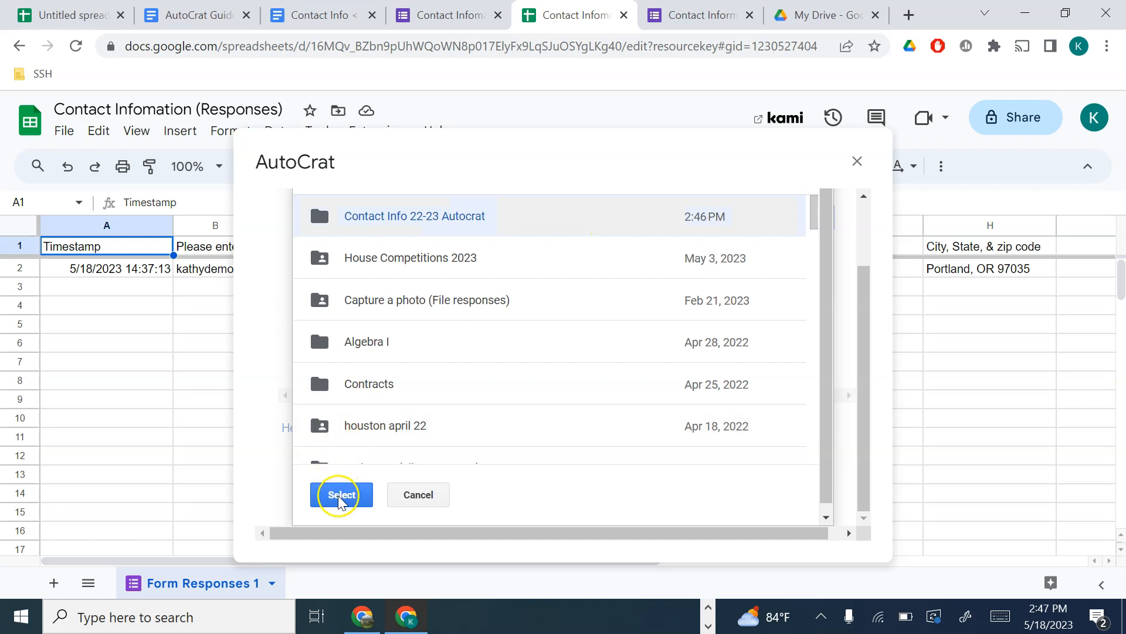
Remove My Drive from the destination folders and continue past the dynamic folder reference without adding one.
mouse_move(433, 283)
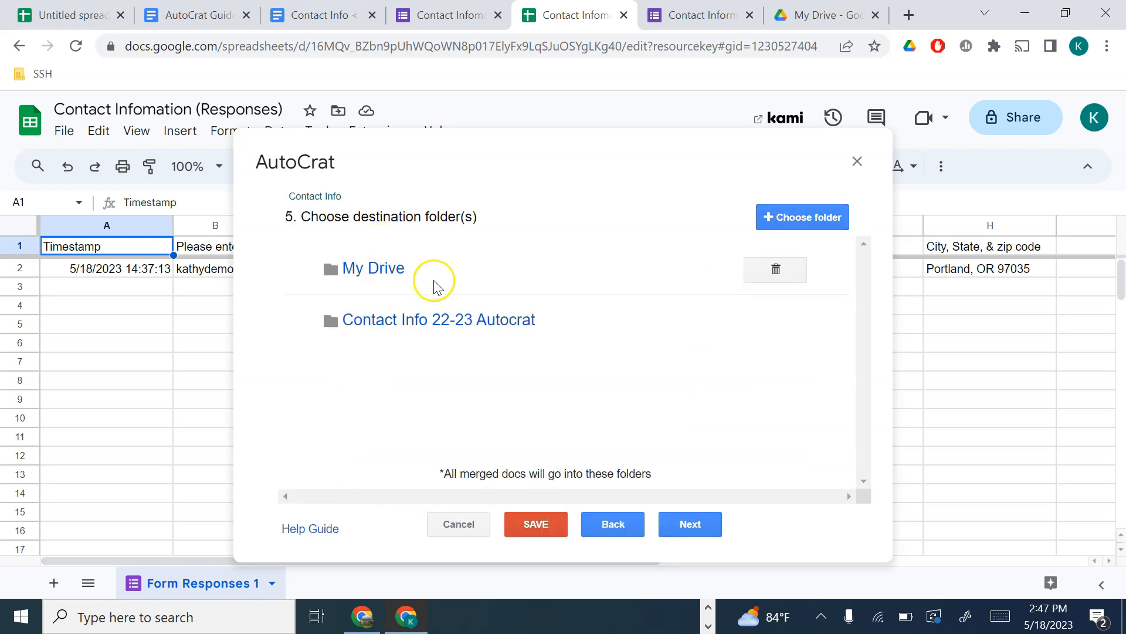
left_click(775, 271)
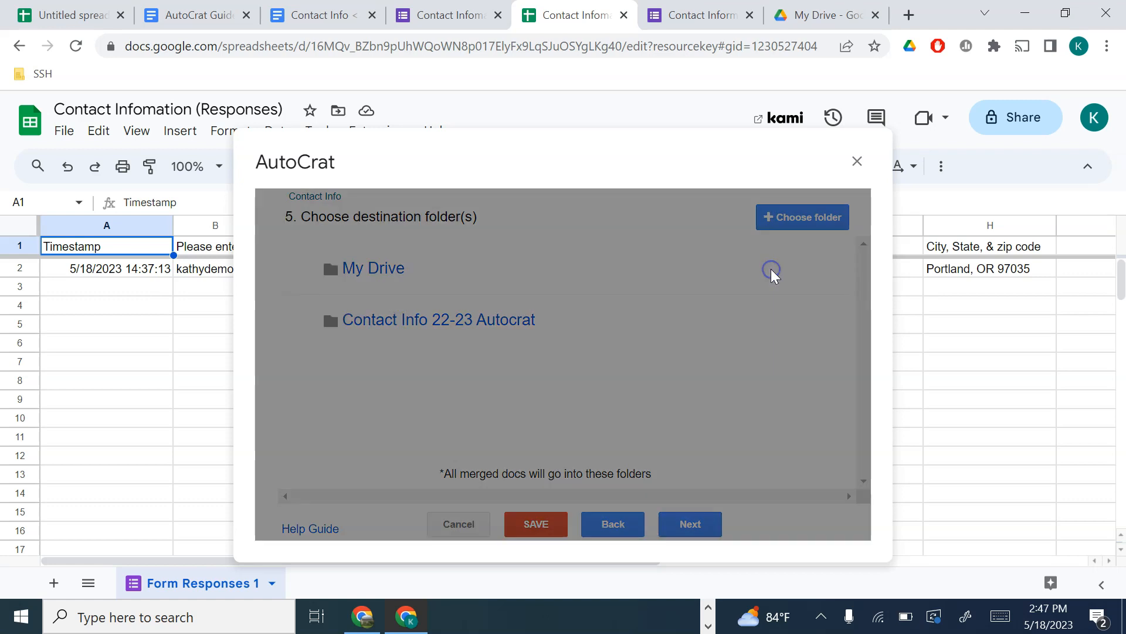
left_click(813, 335)
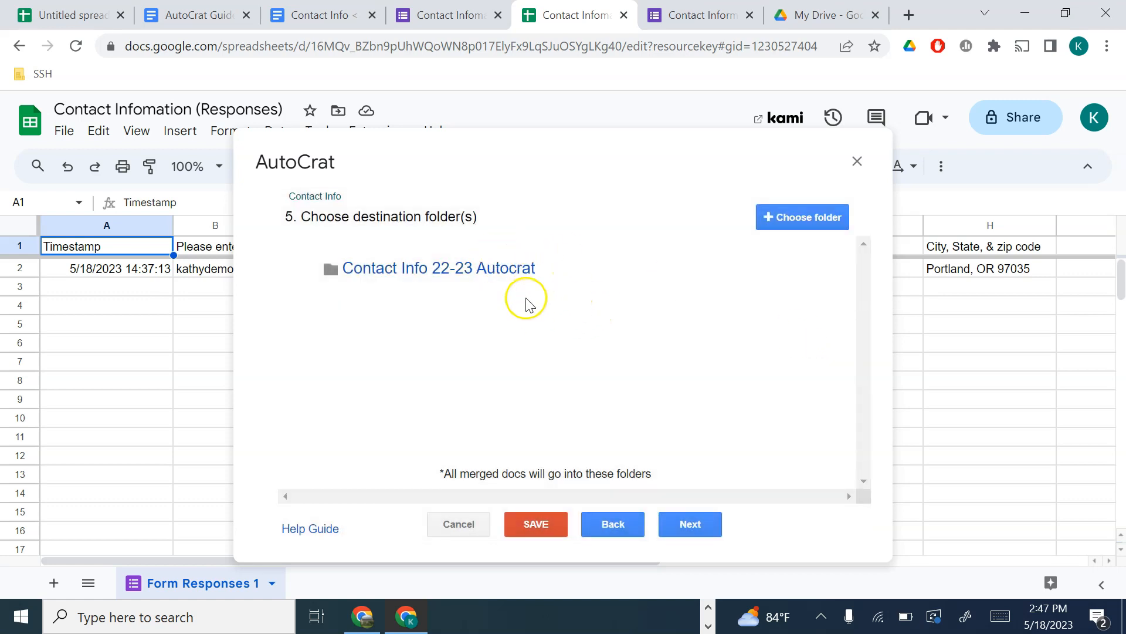
left_click(691, 525)
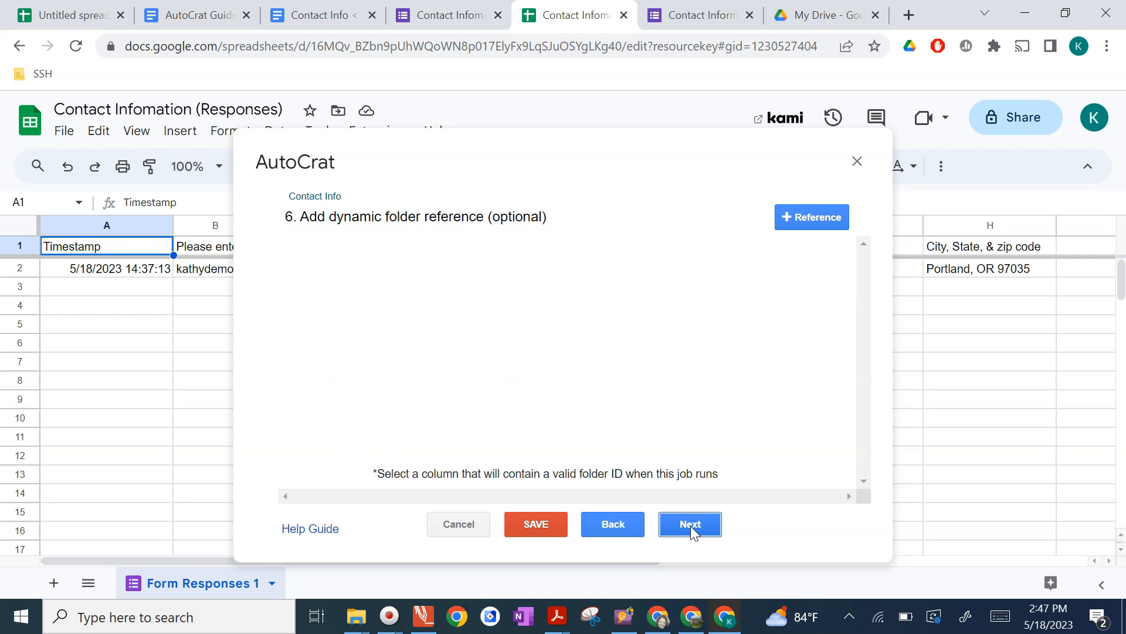
left_click(690, 525)
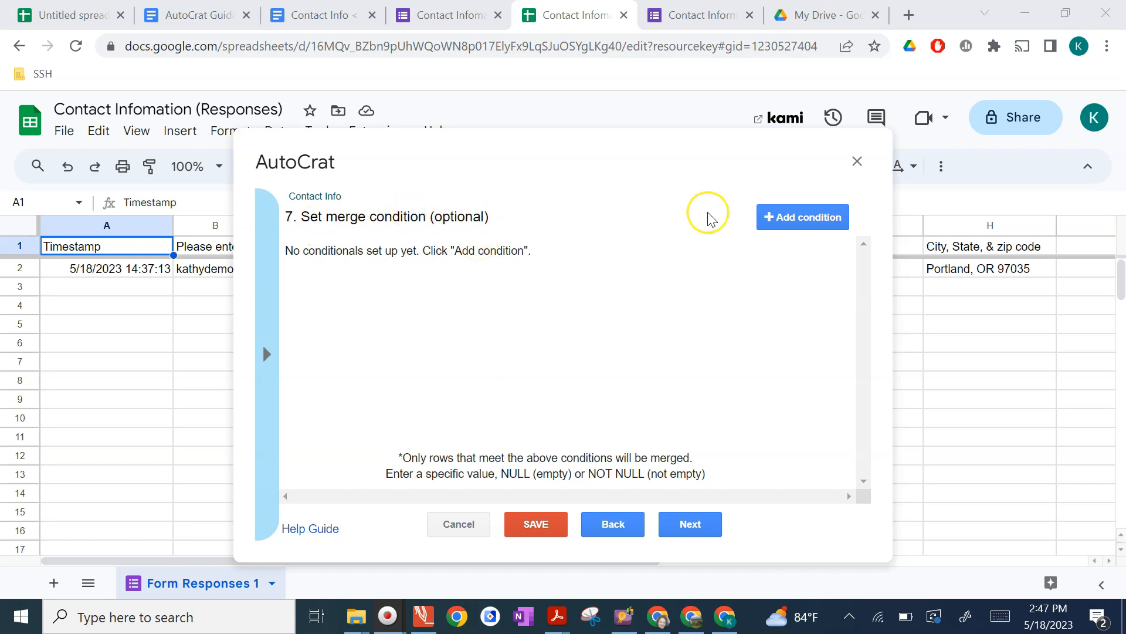
Add a merge condition requiring the Timestamp column to equal NOT NULL, and continue to the sharing settings.
left_click(793, 217)
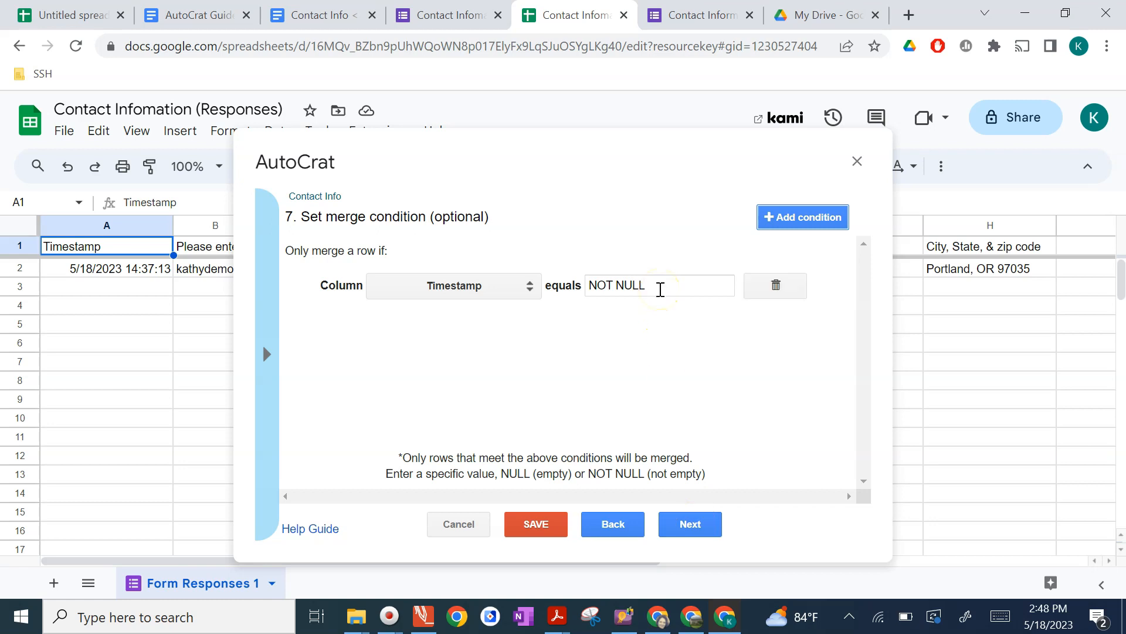
left_click(530, 288)
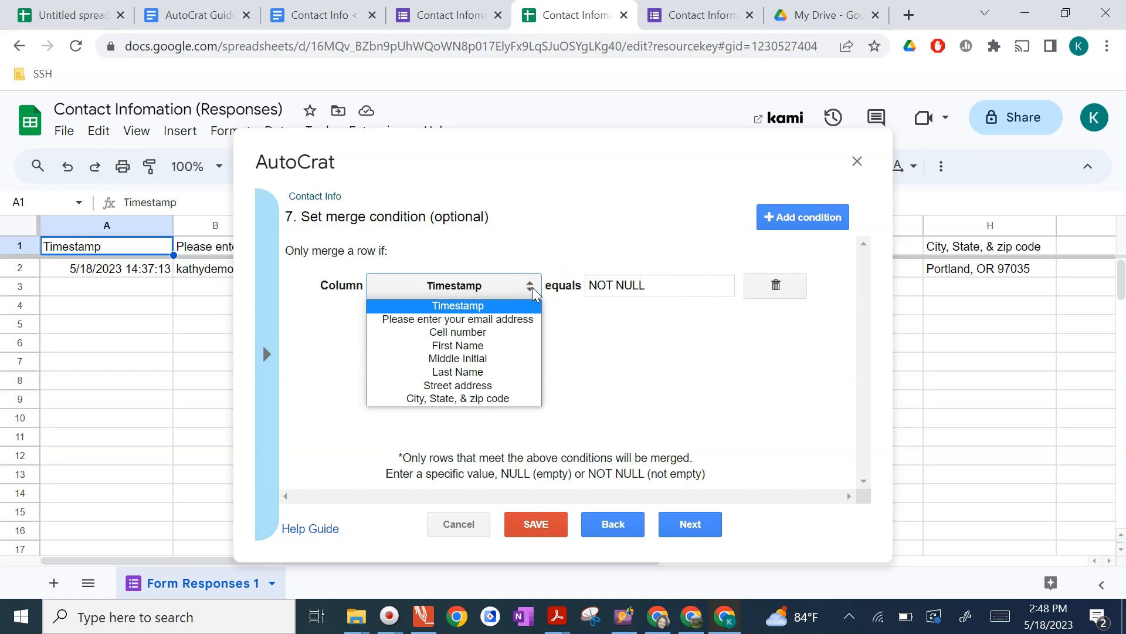
left_click(554, 223)
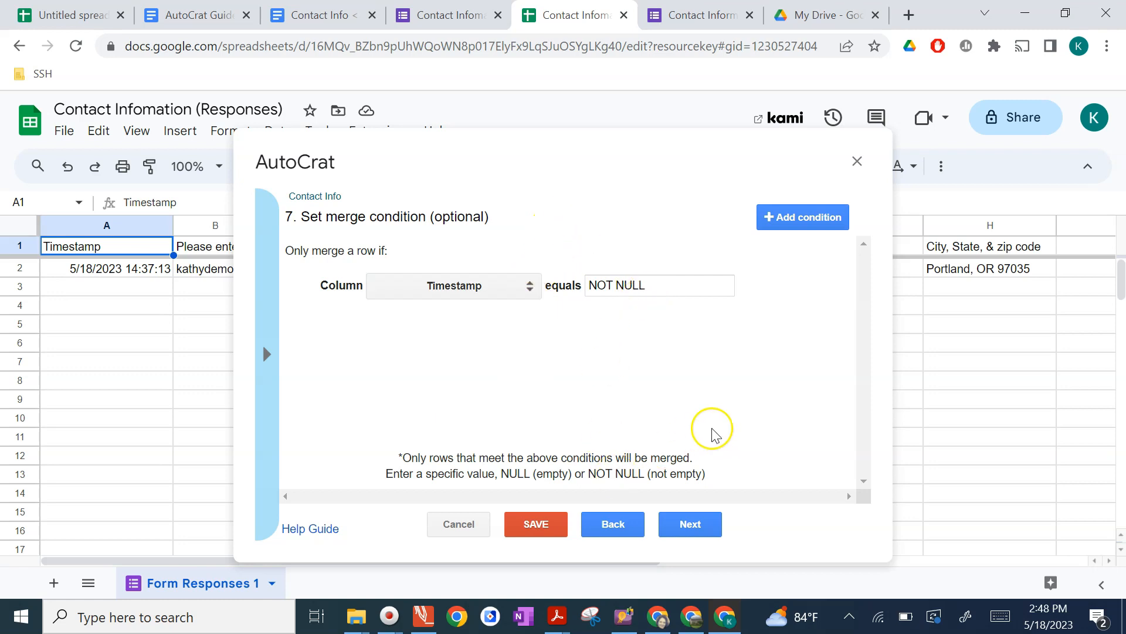
left_click(691, 525)
Turn on document sharing and share the merged document as a view only doc.
left_click(491, 255)
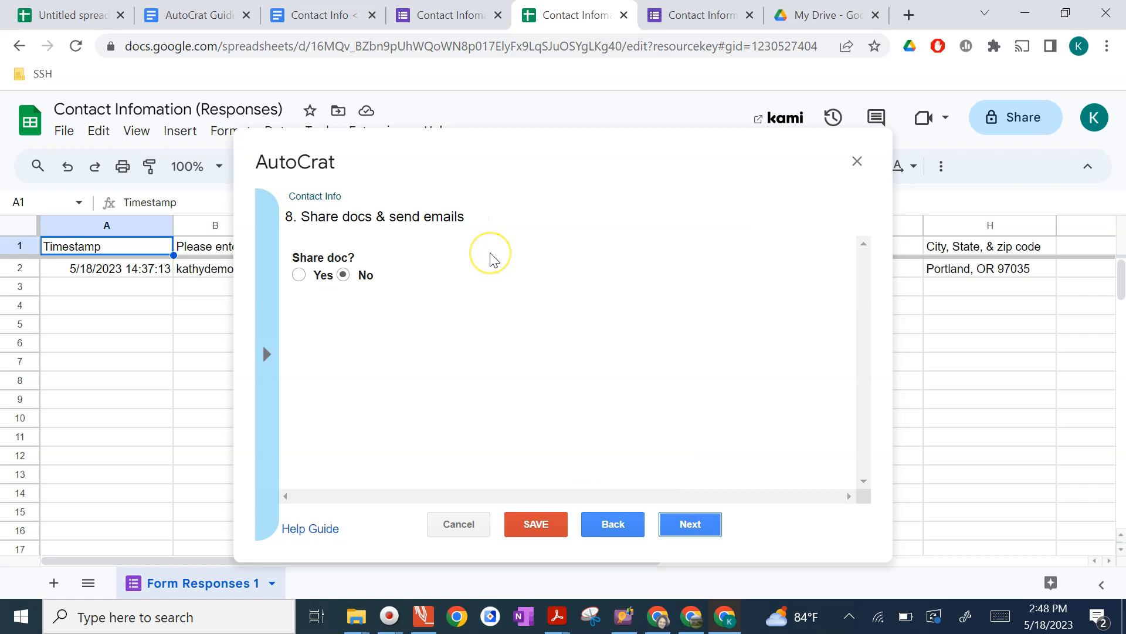
left_click(299, 275)
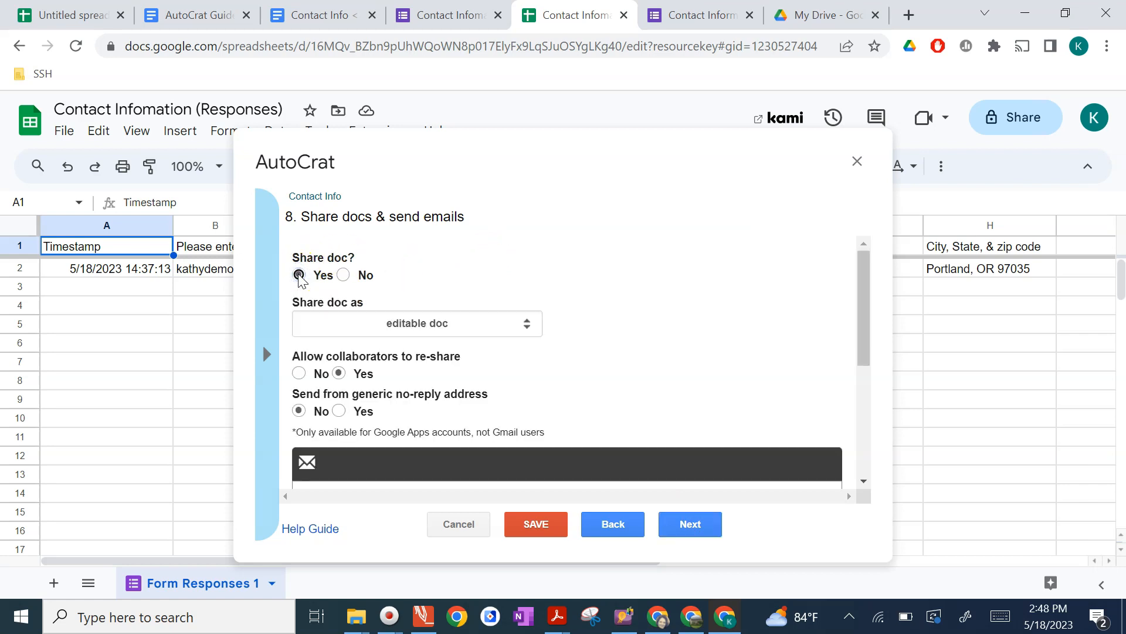
left_click(415, 323)
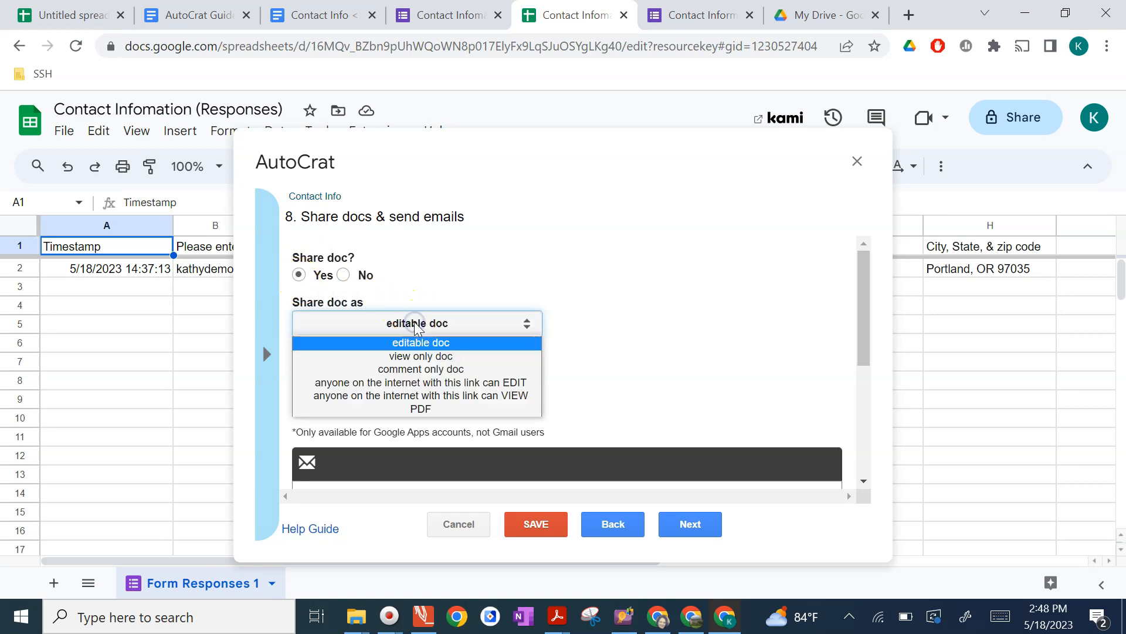
left_click(436, 358)
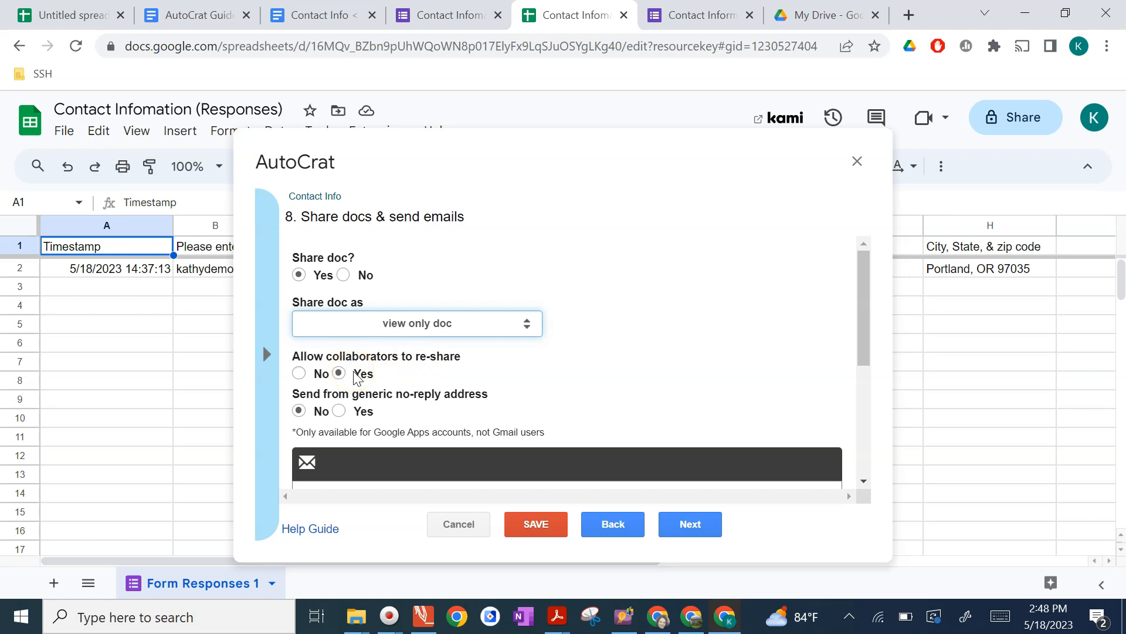
Set the email's To recipient to the <<Please enter your email address>> tag copied from the available merge tags.
scroll(420, 435, "down", 2)
scroll(761, 270, "down", 1)
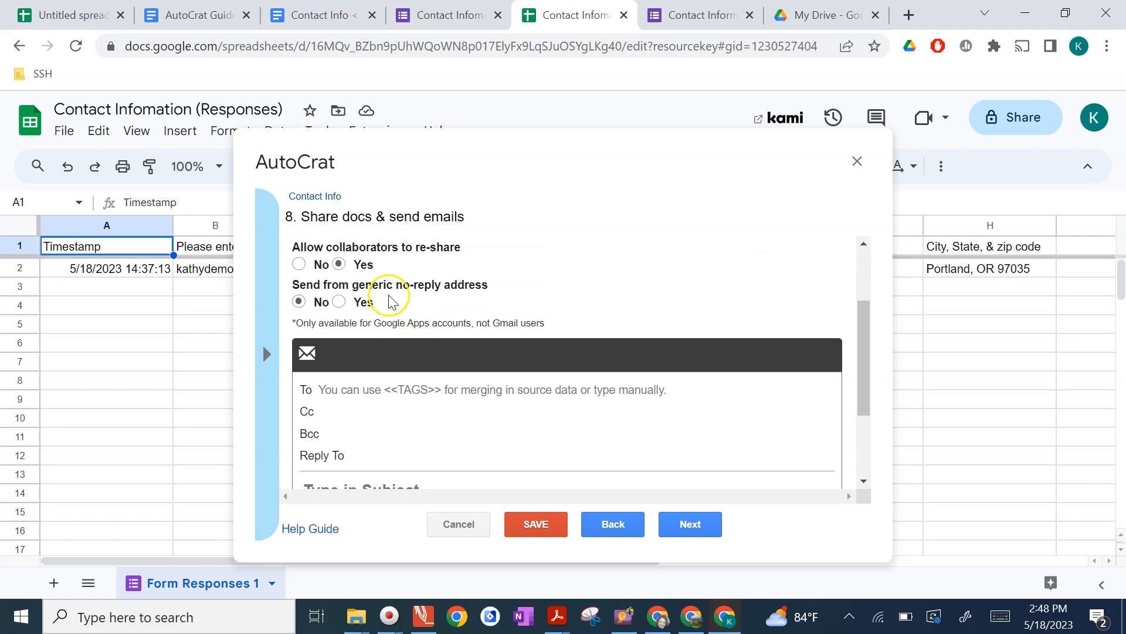
mouse_move(388, 303)
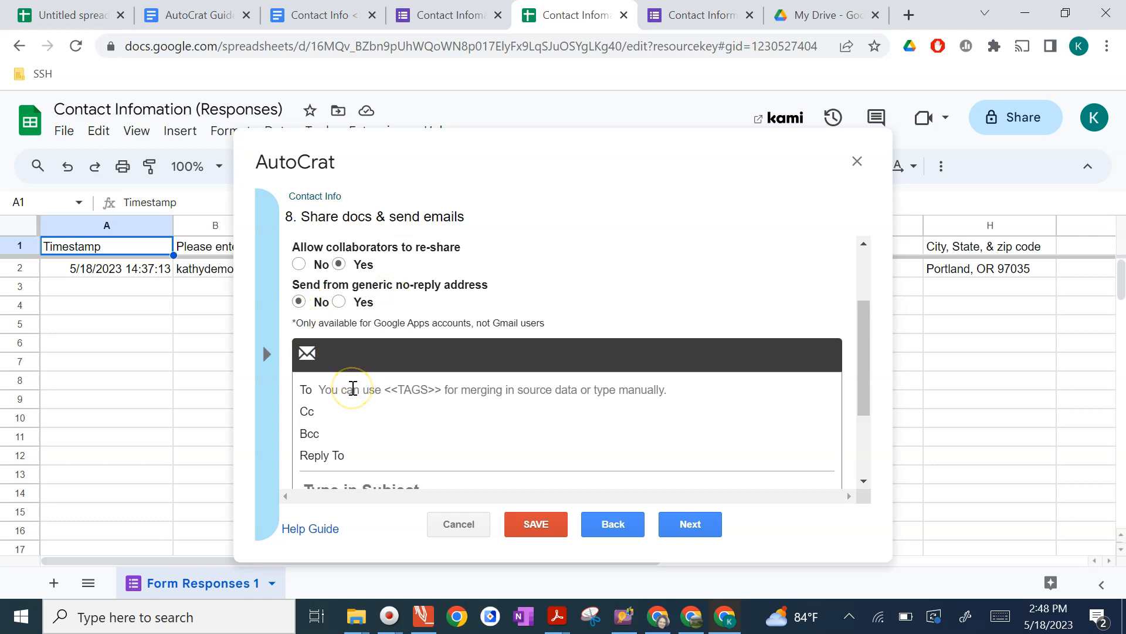
left_click(352, 388)
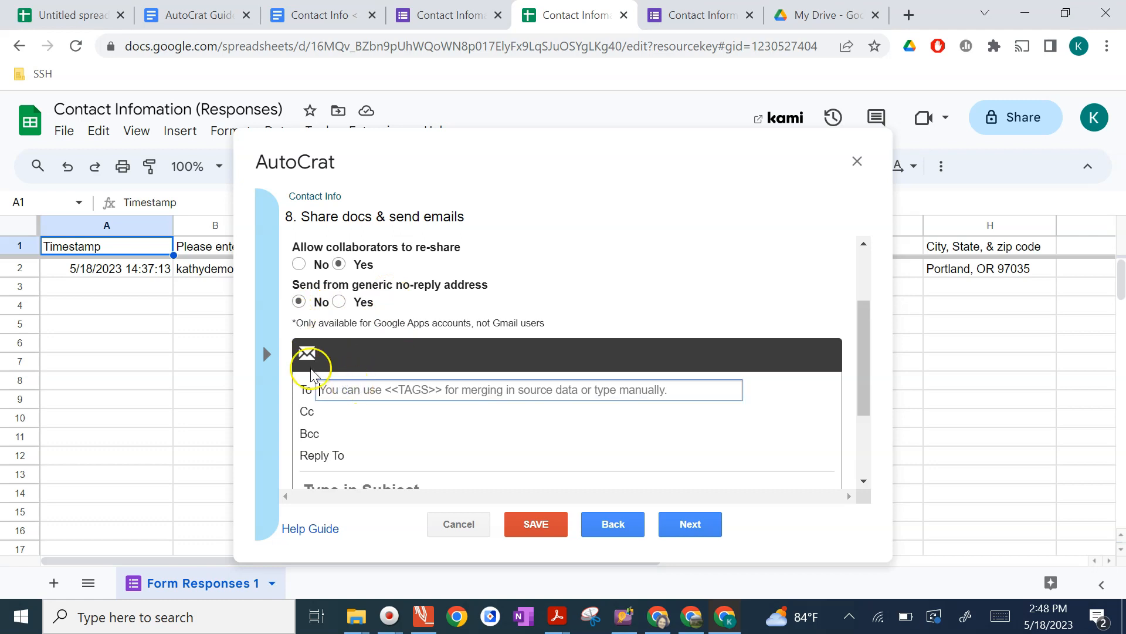
left_click(265, 350)
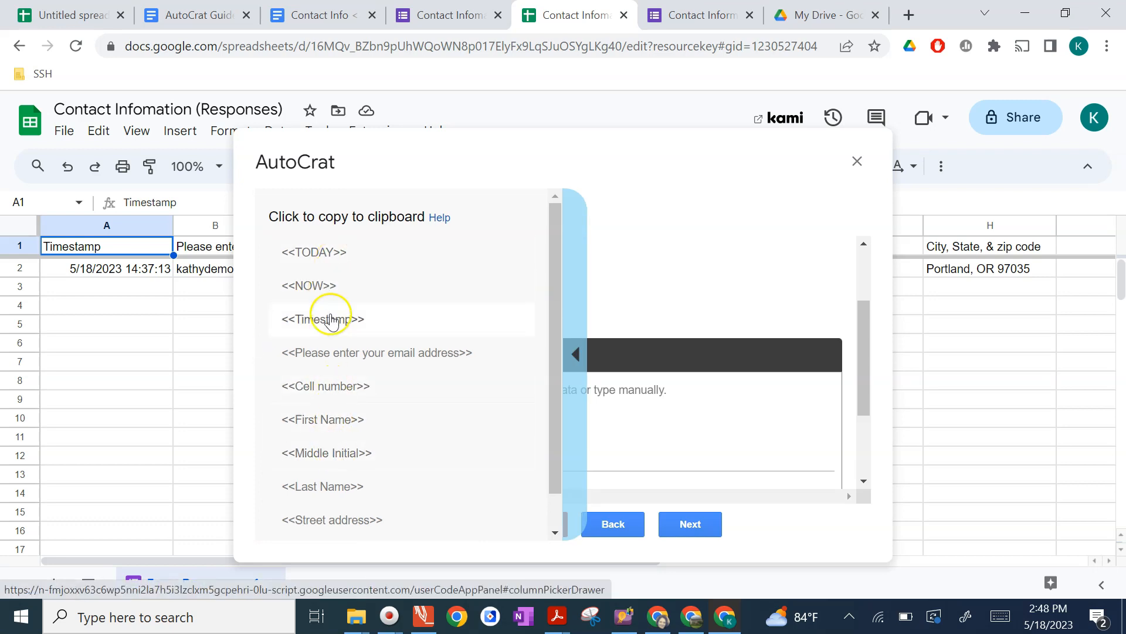
left_click(322, 351)
left_click(341, 386)
type("<<Please enter your email address>>")
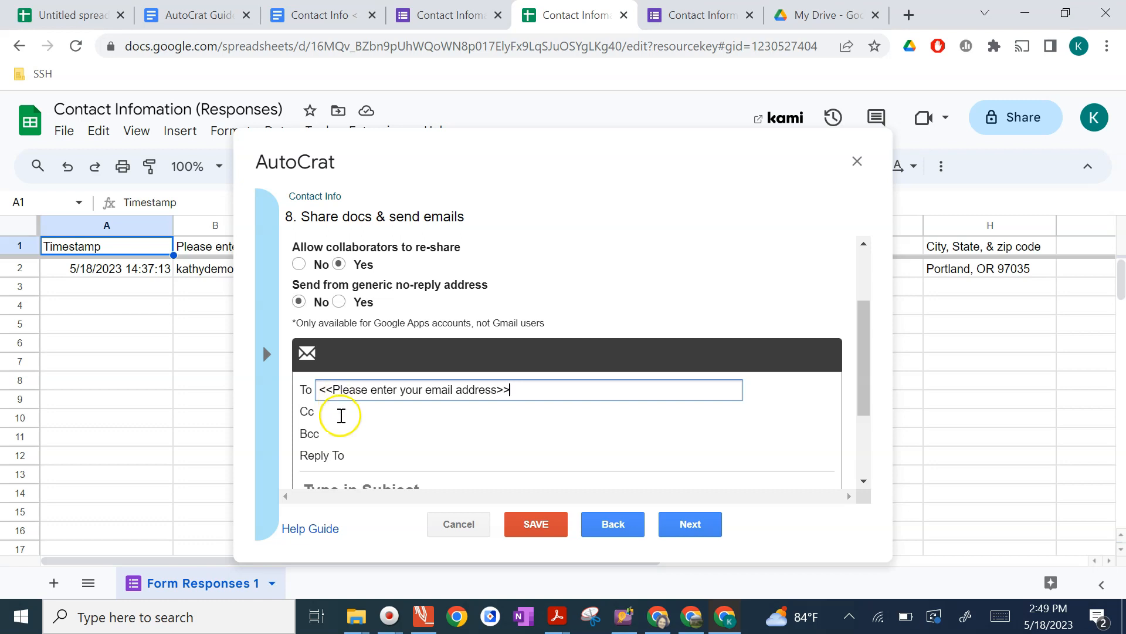
Leave the Cc and Bcc fields empty and set the email subject to "Contact Info".
left_click(342, 412)
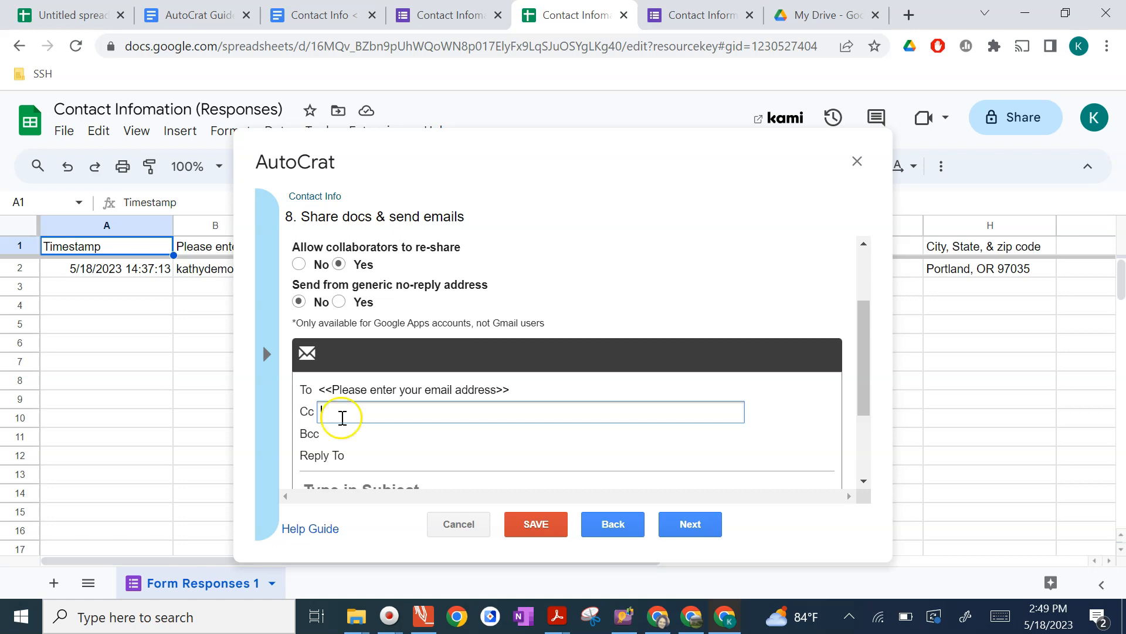
left_click(341, 436)
left_click(391, 484)
scroll(391, 484, "down", 2)
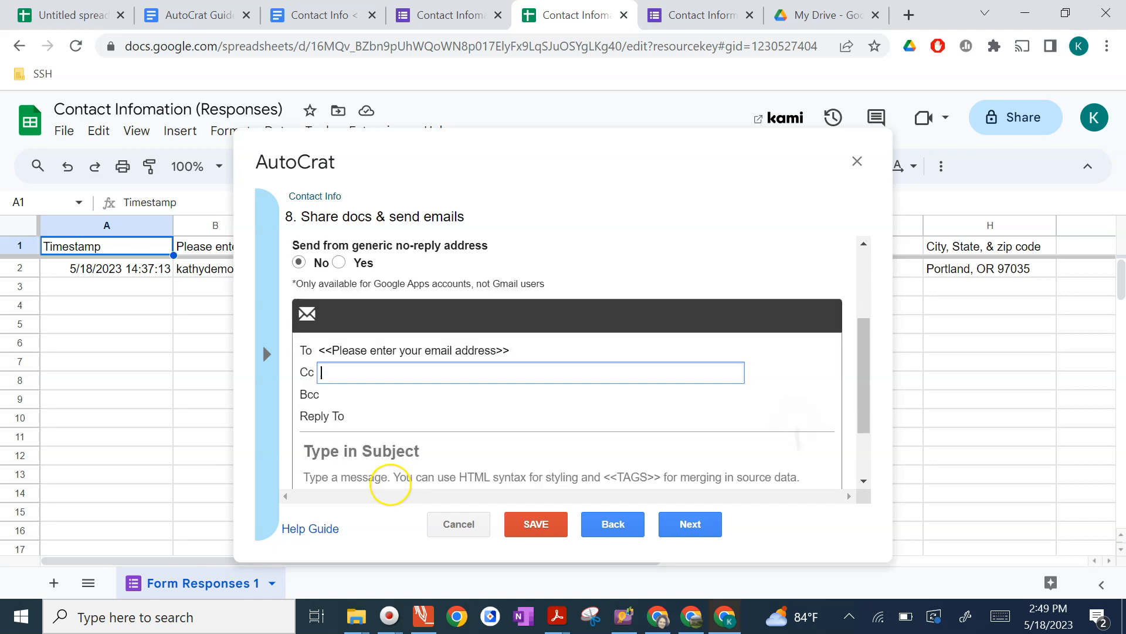
left_click(423, 364)
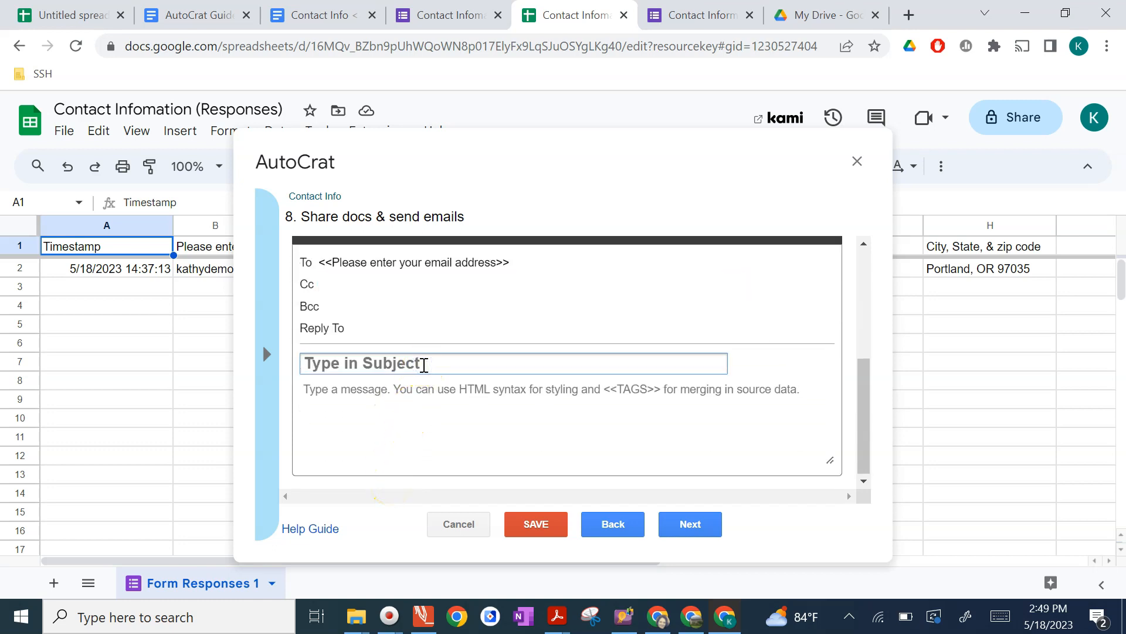
type("Contact")
type(" Info")
key("BackSpace")
type("fo")
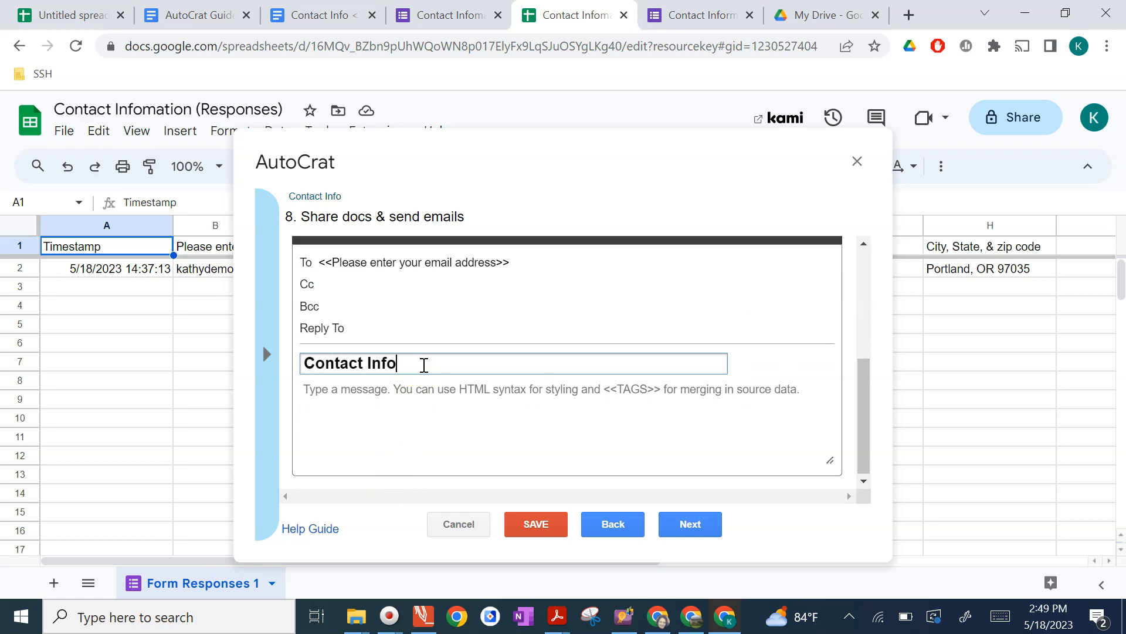
Begin the email message with the <<First Name>> tag copied from the available merge tags, followed by a comma.
left_click(411, 400)
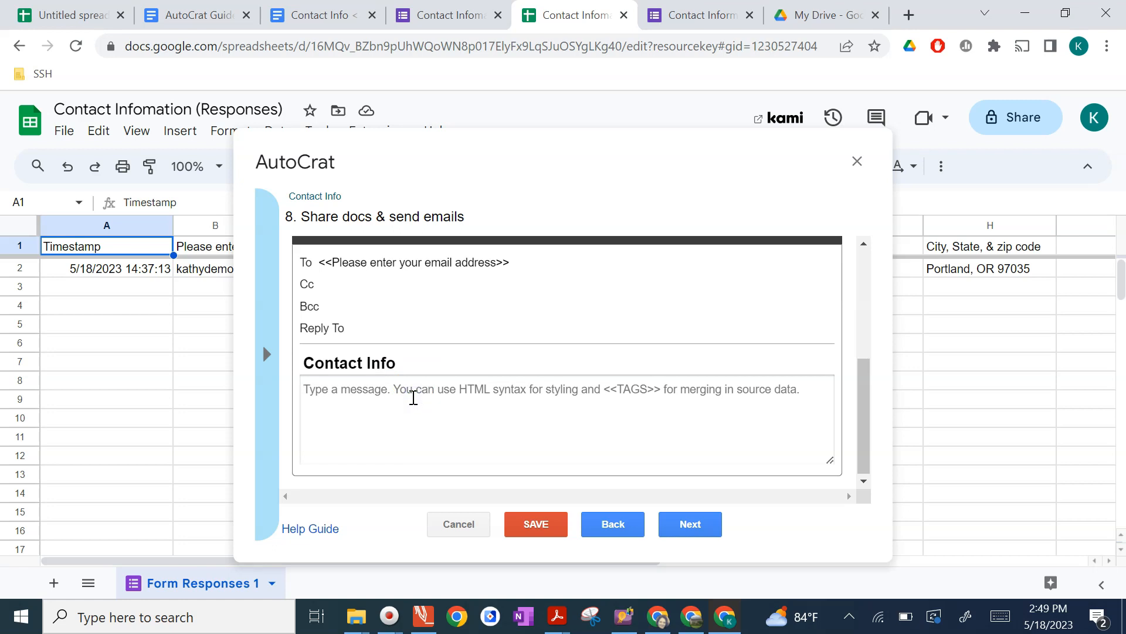
left_click(267, 354)
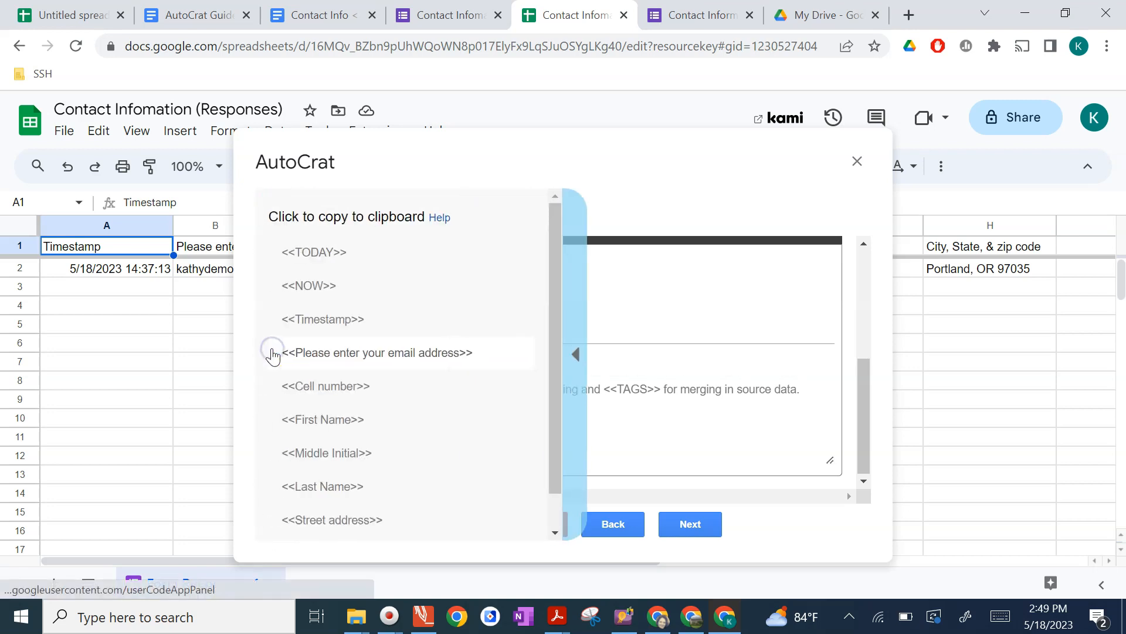
left_click(324, 419)
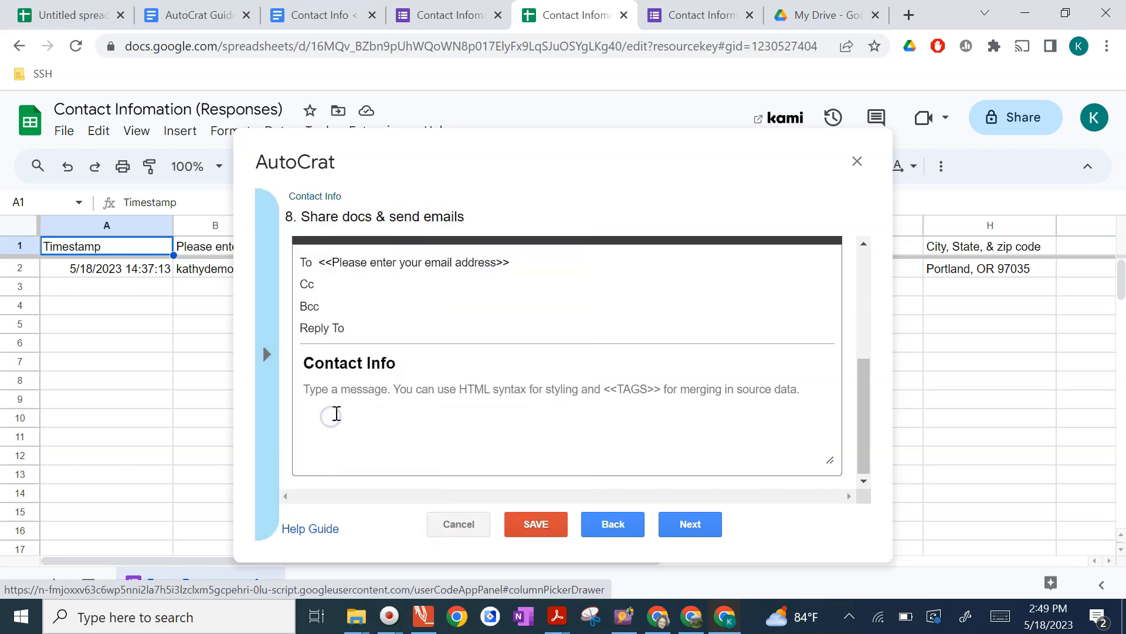
left_click(340, 387)
type("<<First Name>>")
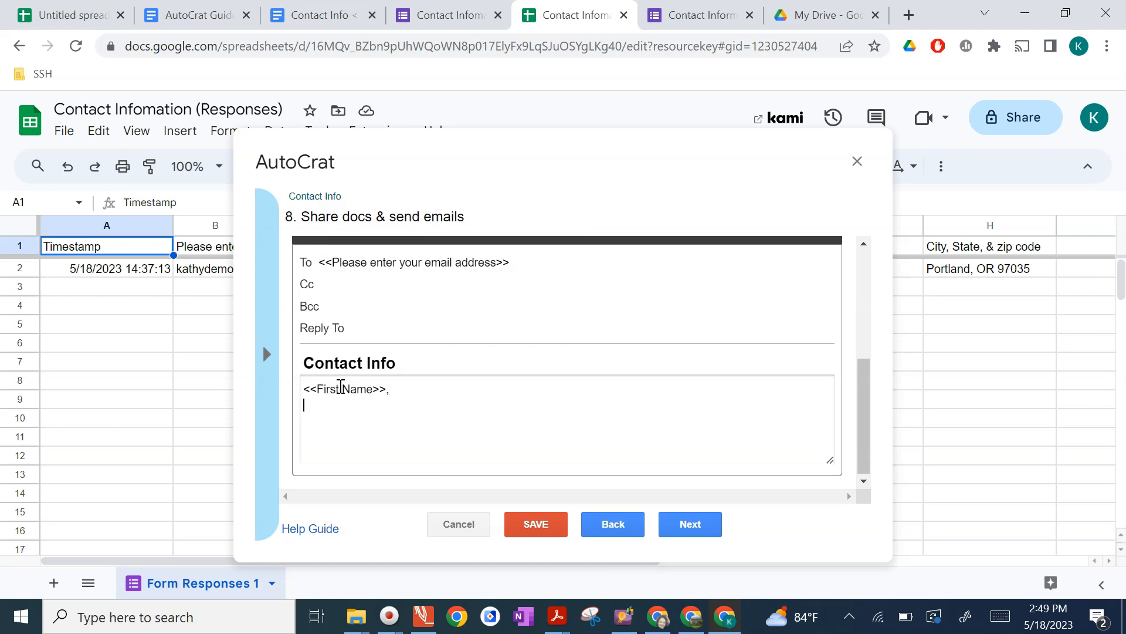
Complete the message with "Please review the contact information you submitted." and, after a blank line, the sign-off "Thank you," and "Advancement" on separate lines.
type("Please review the conat")
key("BackSpace")
type("tact info")
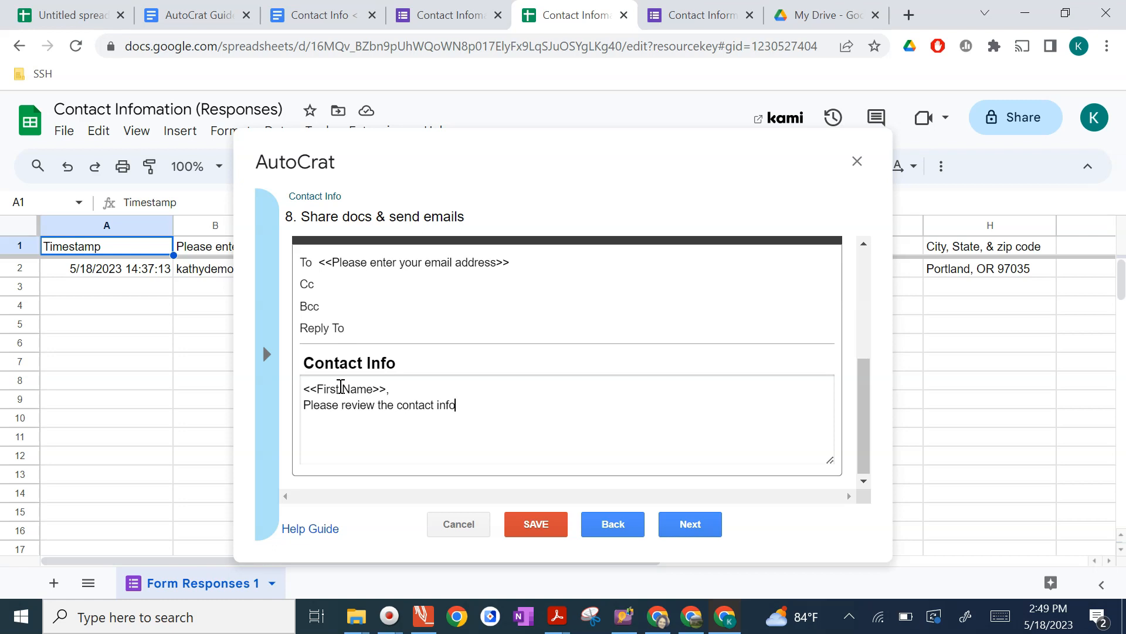
type("rmation you submitte")
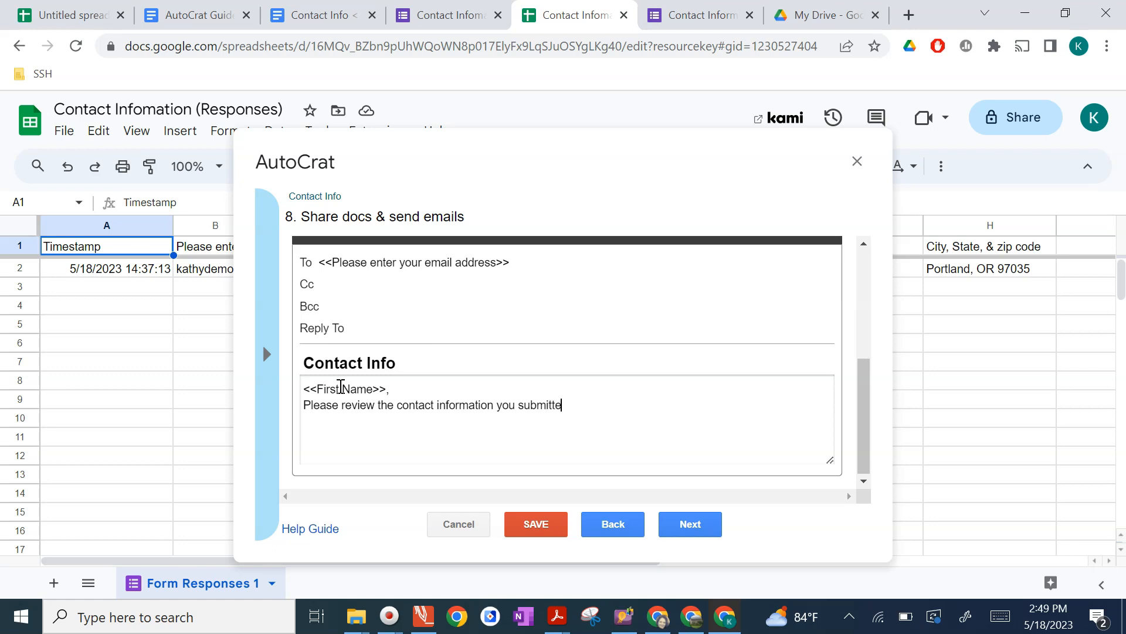
type("d.  Thank you,")
key("Return")
type("Advancement")
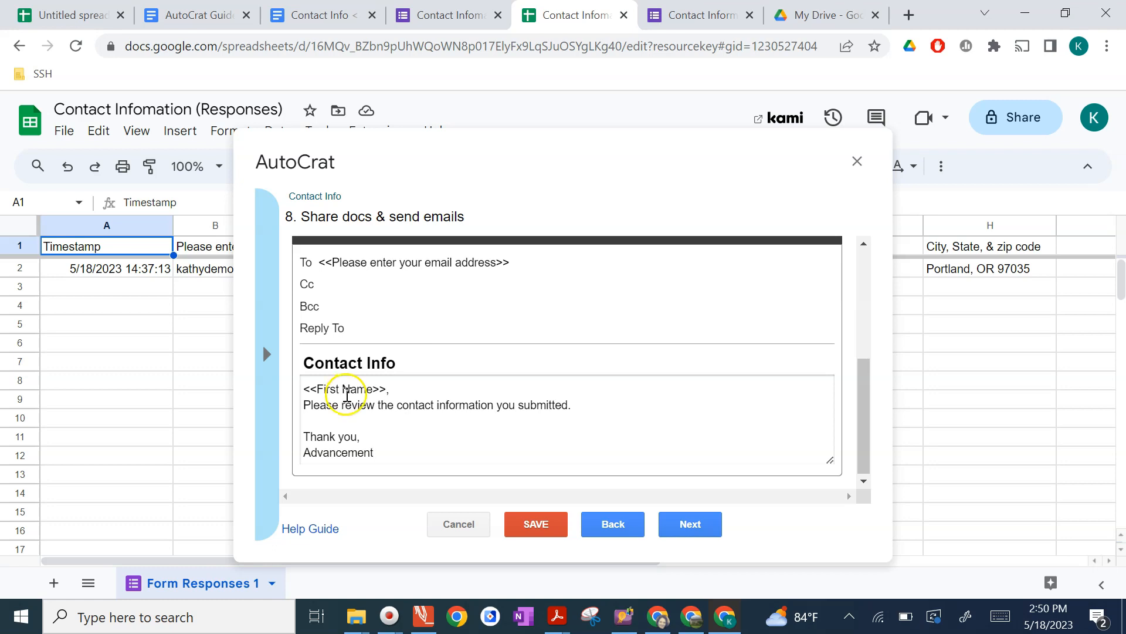
Continue to the job triggers, enable the run on form trigger, and save the job.
left_click(687, 526)
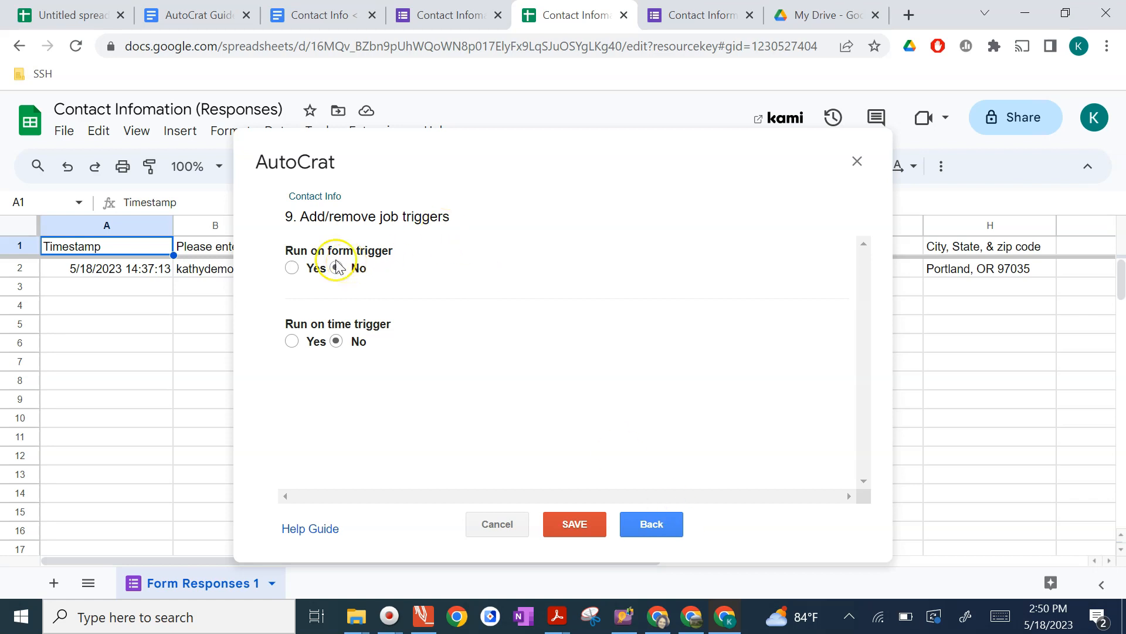
left_click(292, 268)
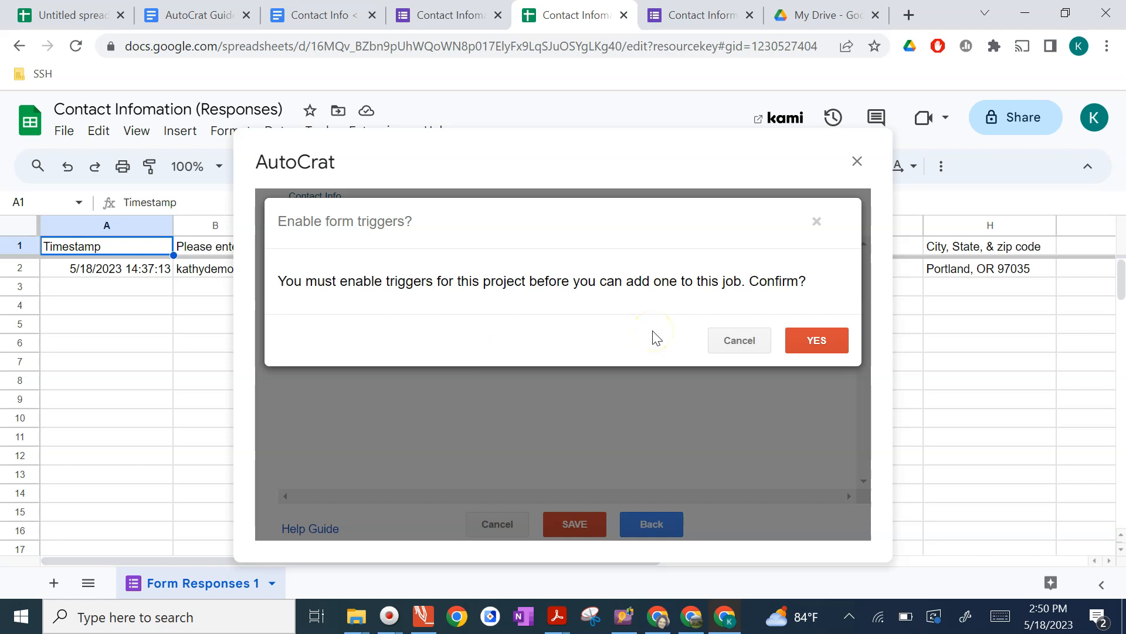
left_click(816, 342)
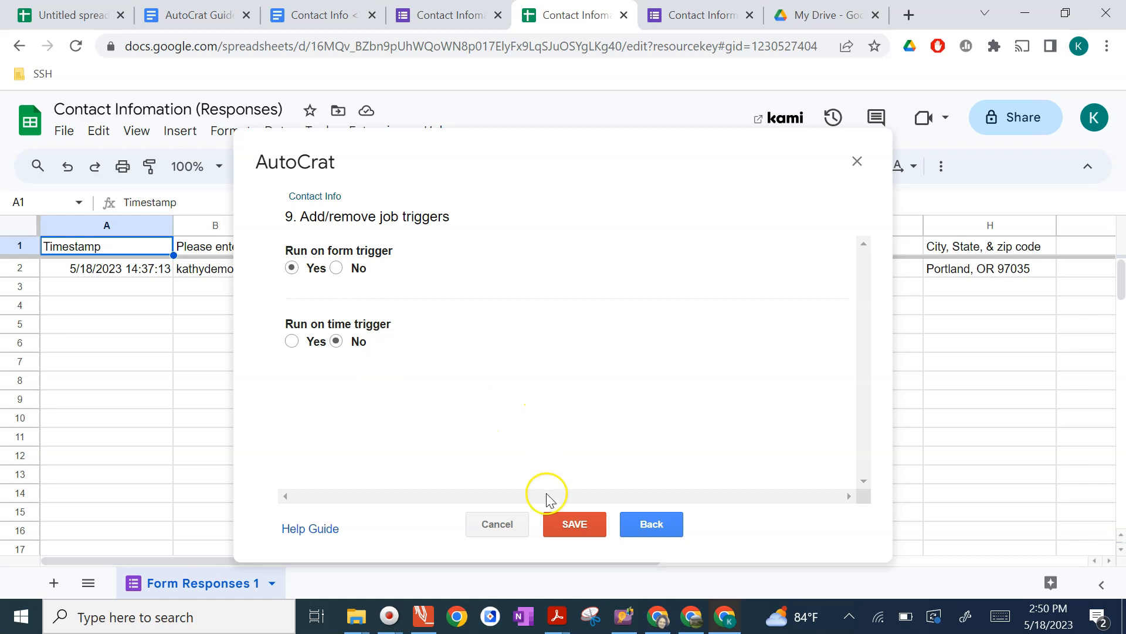
left_click(575, 526)
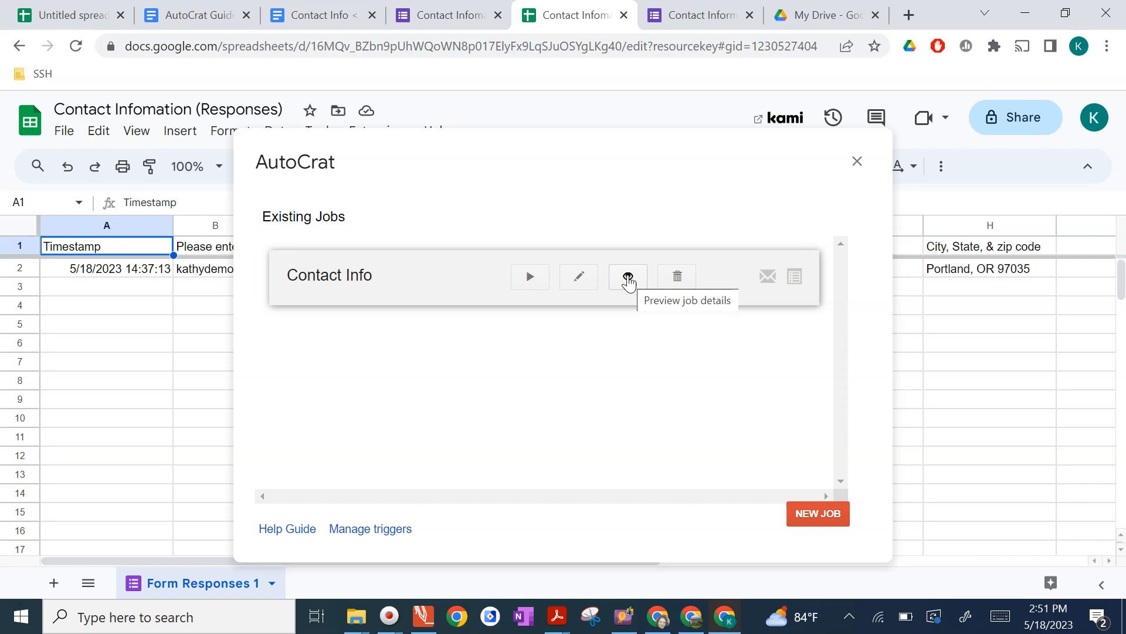
Run the Contact Info job on the existing response and close AutoCrat.
left_click(676, 280)
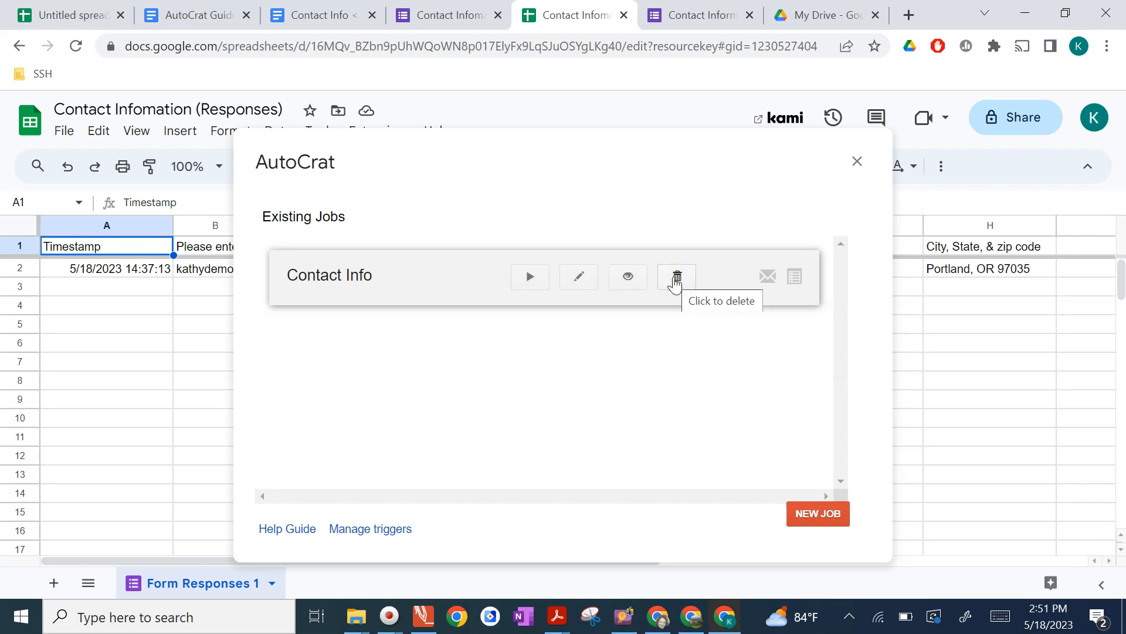
left_click(529, 278)
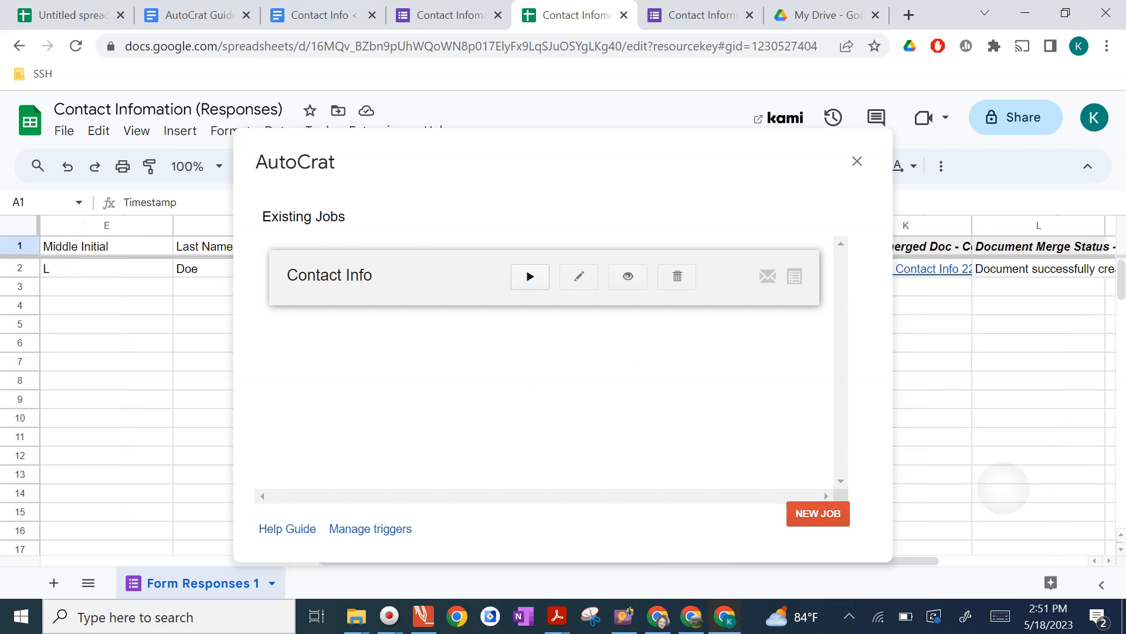
left_click(856, 161)
Examine the merged document links and the full Document Merge Status entry for the response in row 2.
mouse_move(732, 274)
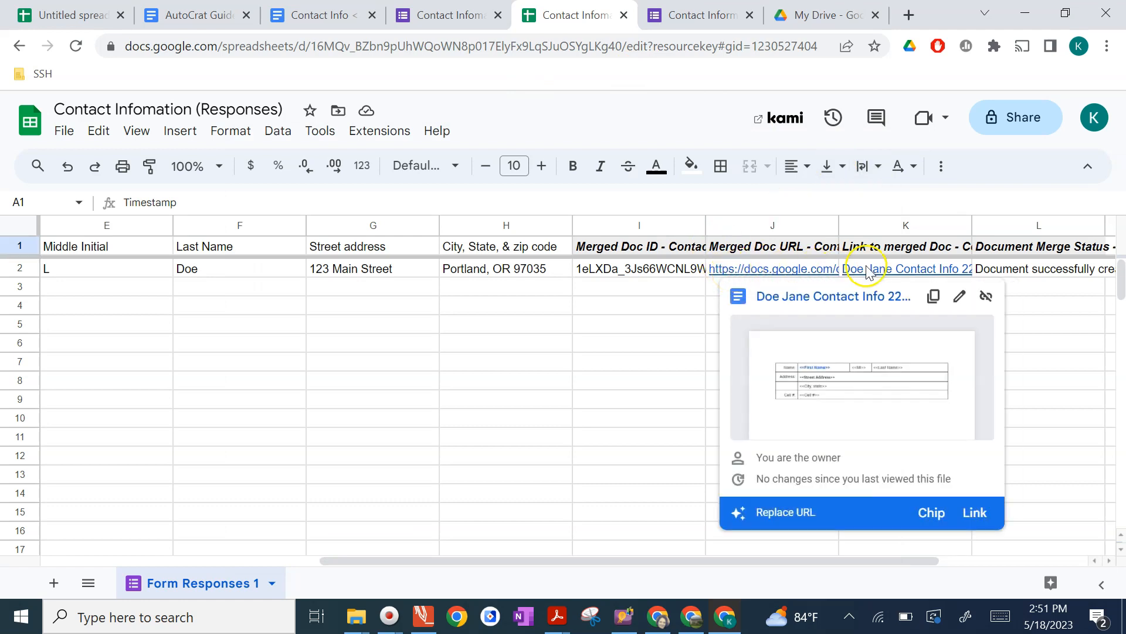
mouse_move(867, 273)
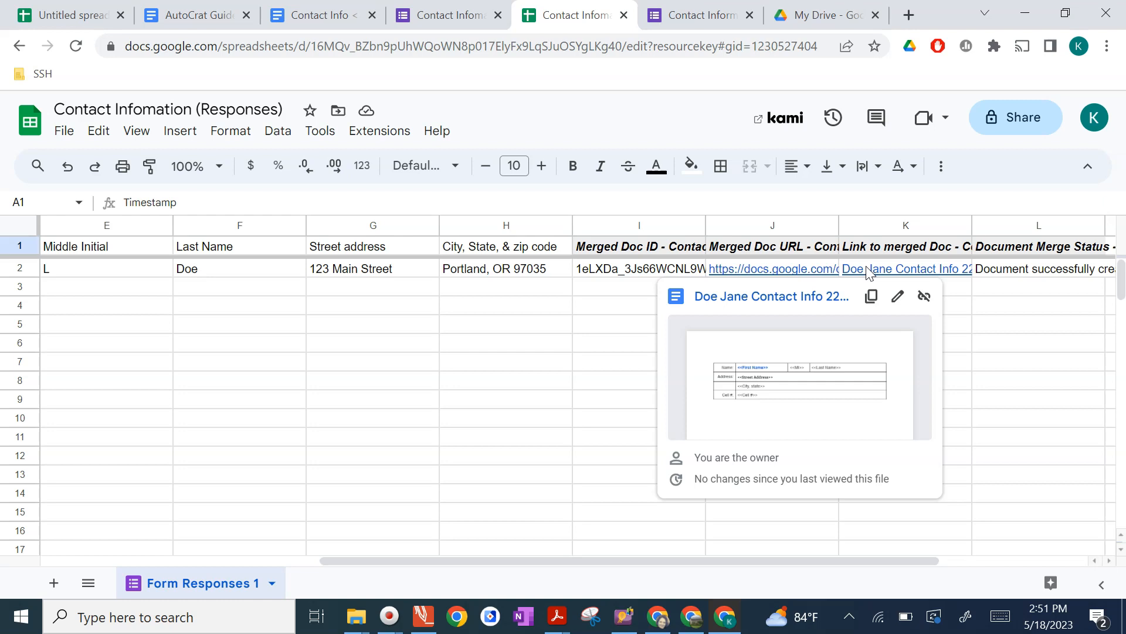
scroll(867, 273, "right", 3)
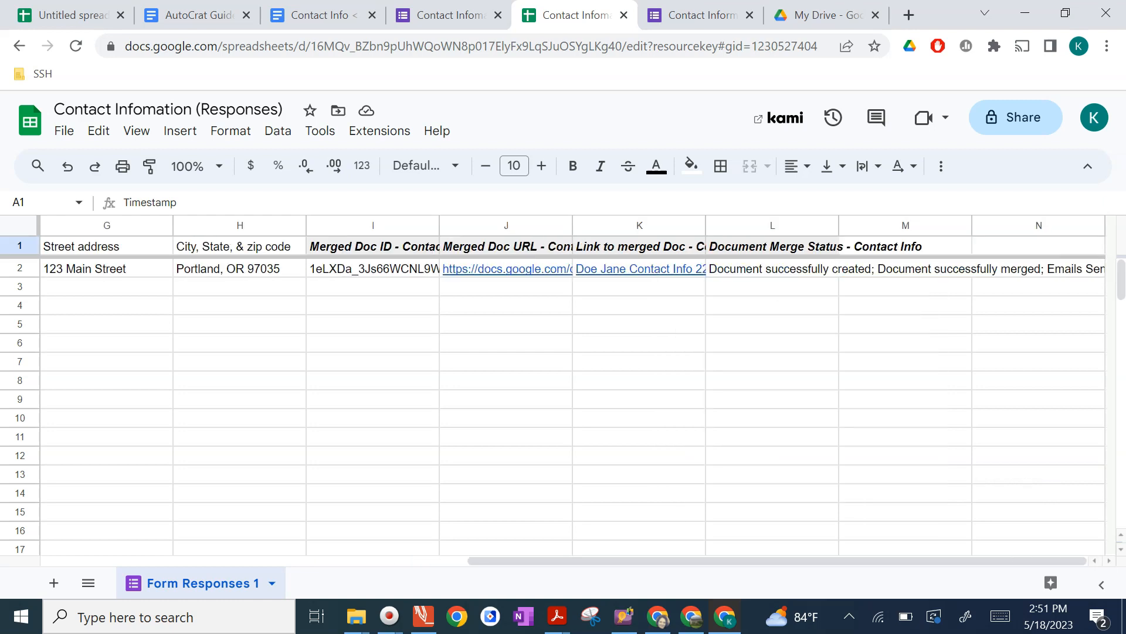
left_click(788, 274)
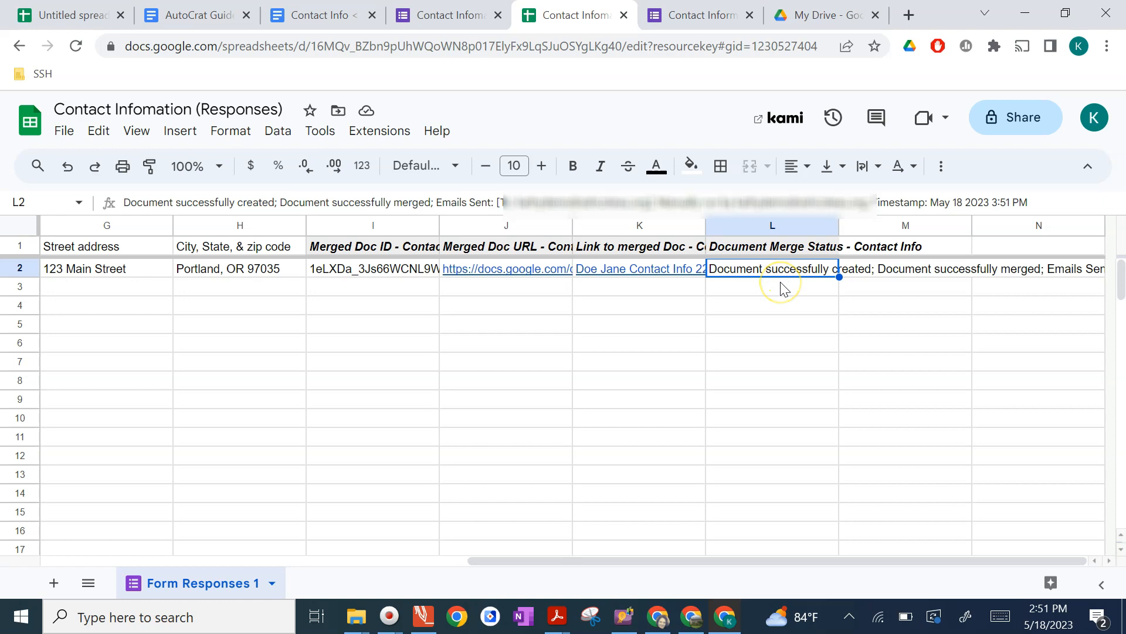
Open the merged document through its link in cell K2.
scroll(783, 287, "left", 1)
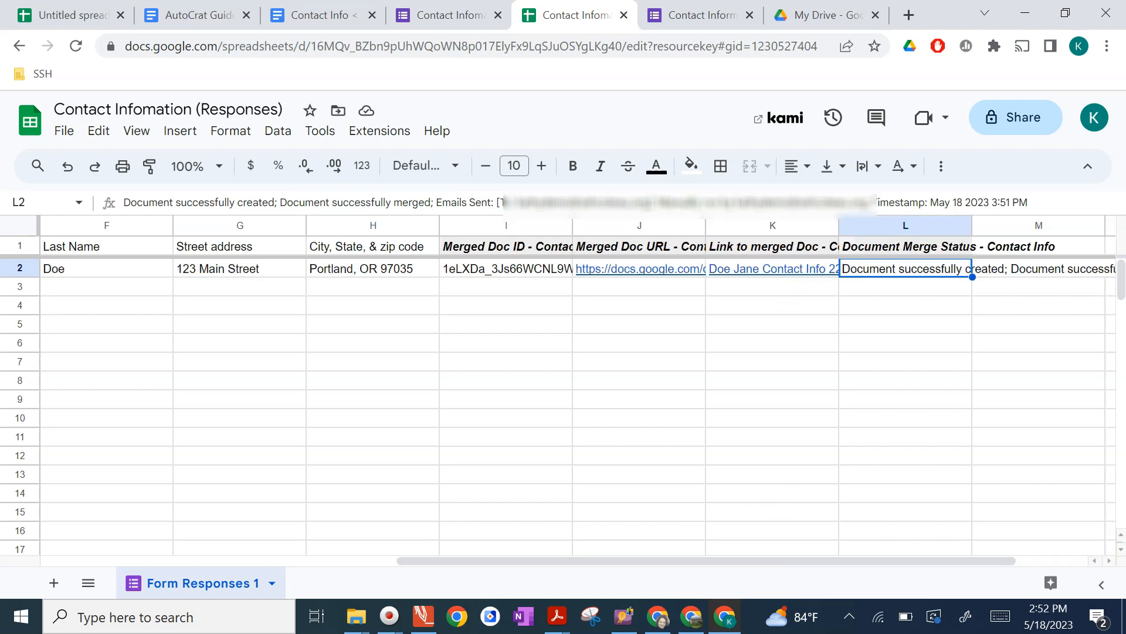
left_click(741, 273)
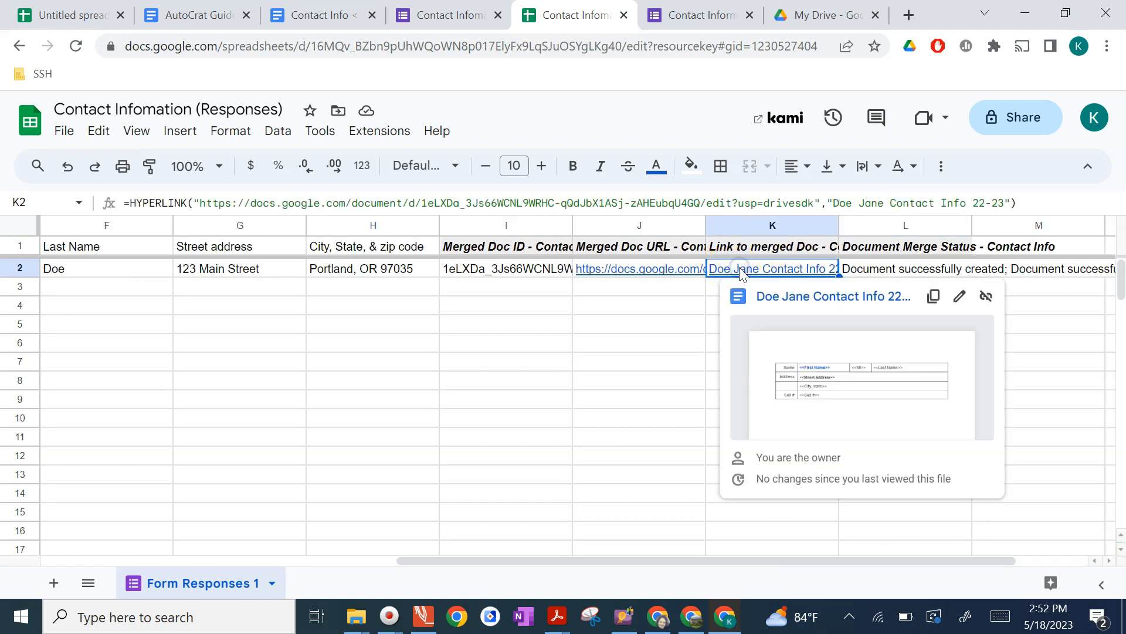
left_click(782, 298)
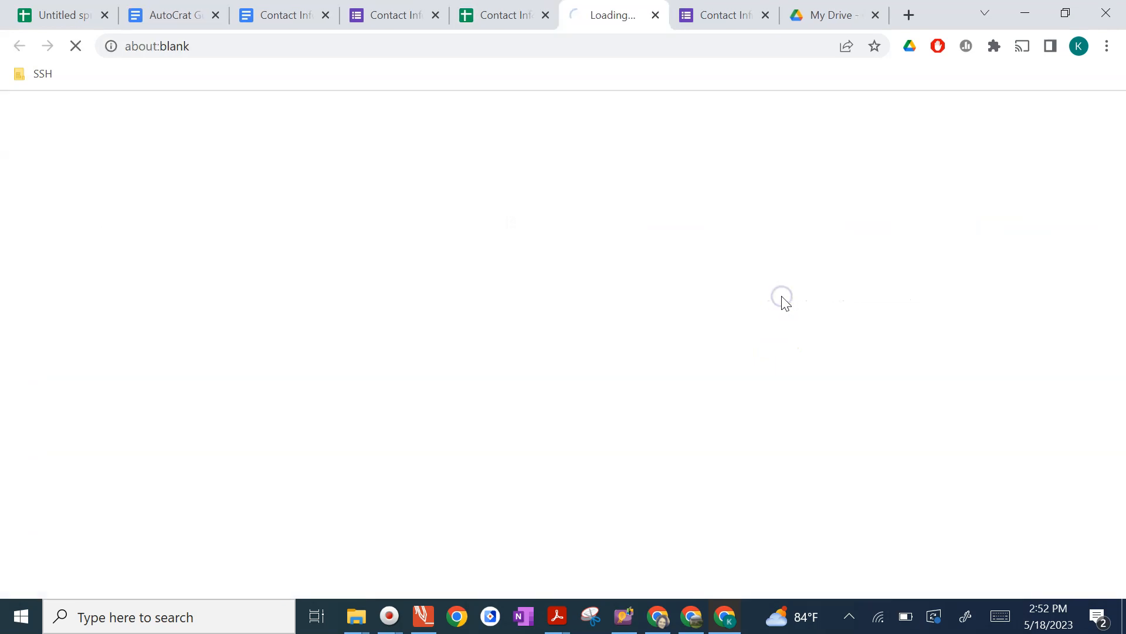